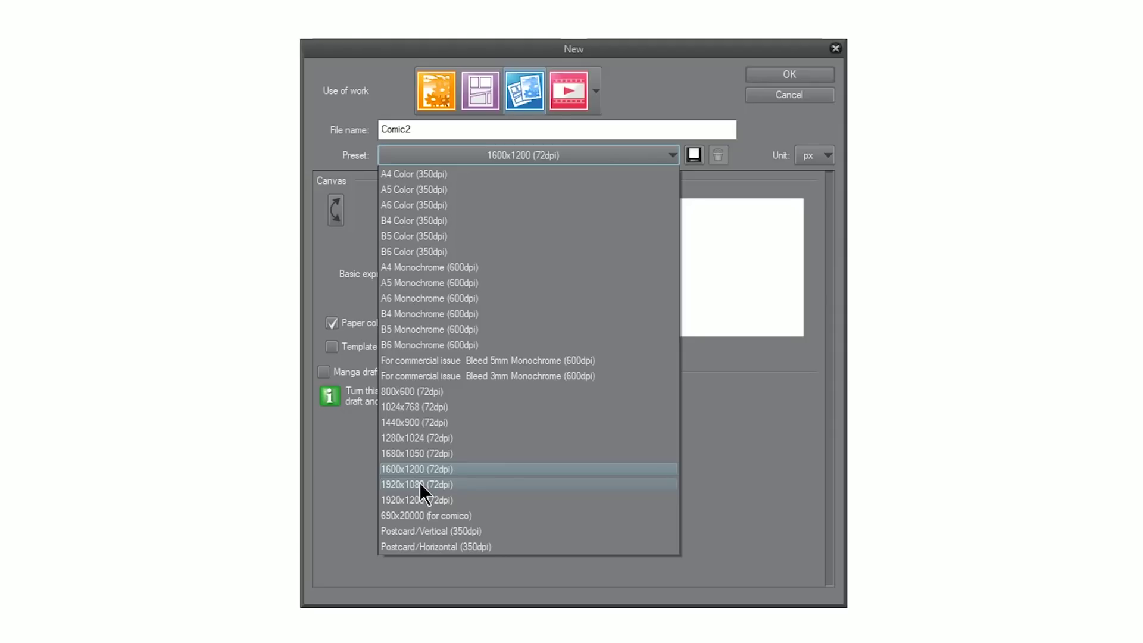
Step: Create a new canvas from the 1920x1080 (72dpi) preset with pixels as the unit
{"action": "left_click", "coordinate": [419, 484]}
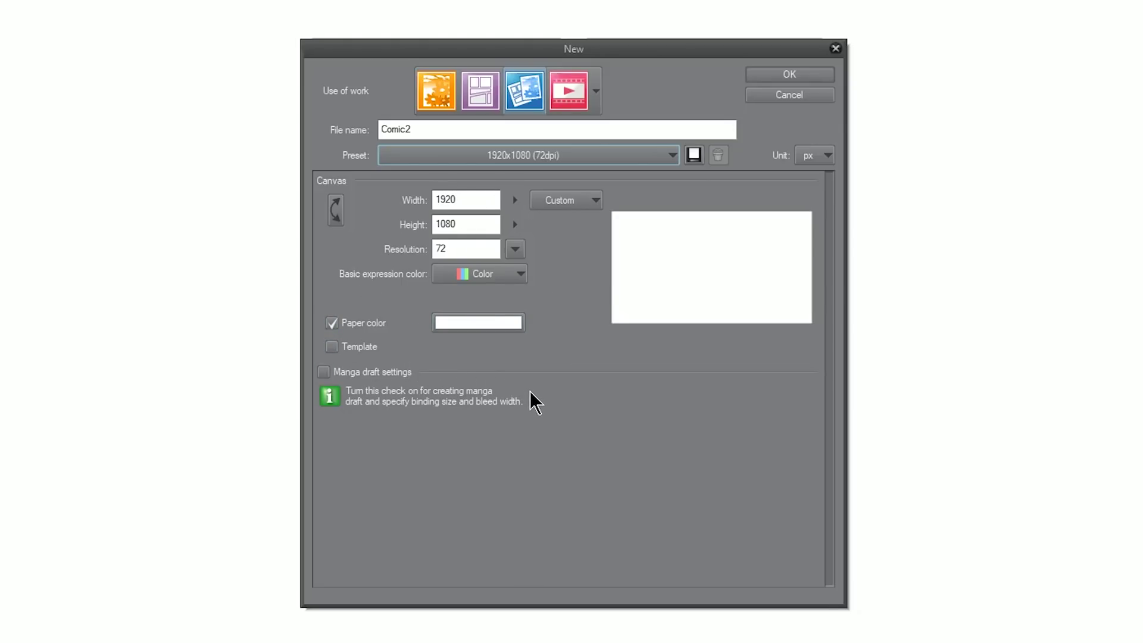
{"action": "key", "text": "Tab"}
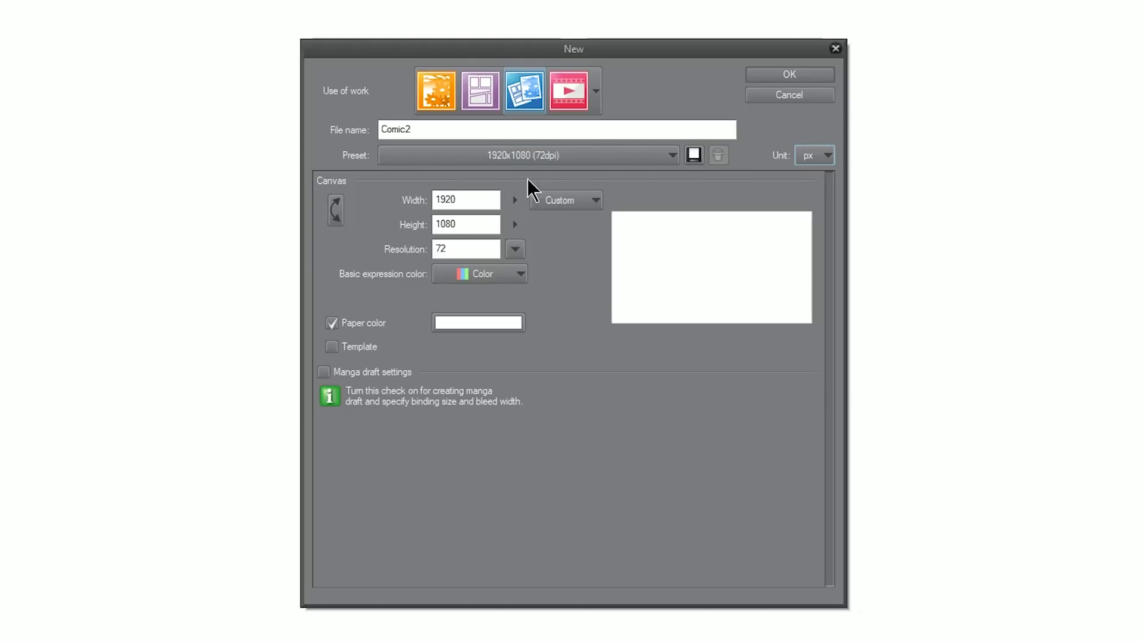
{"action": "left_click", "coordinate": [811, 153]}
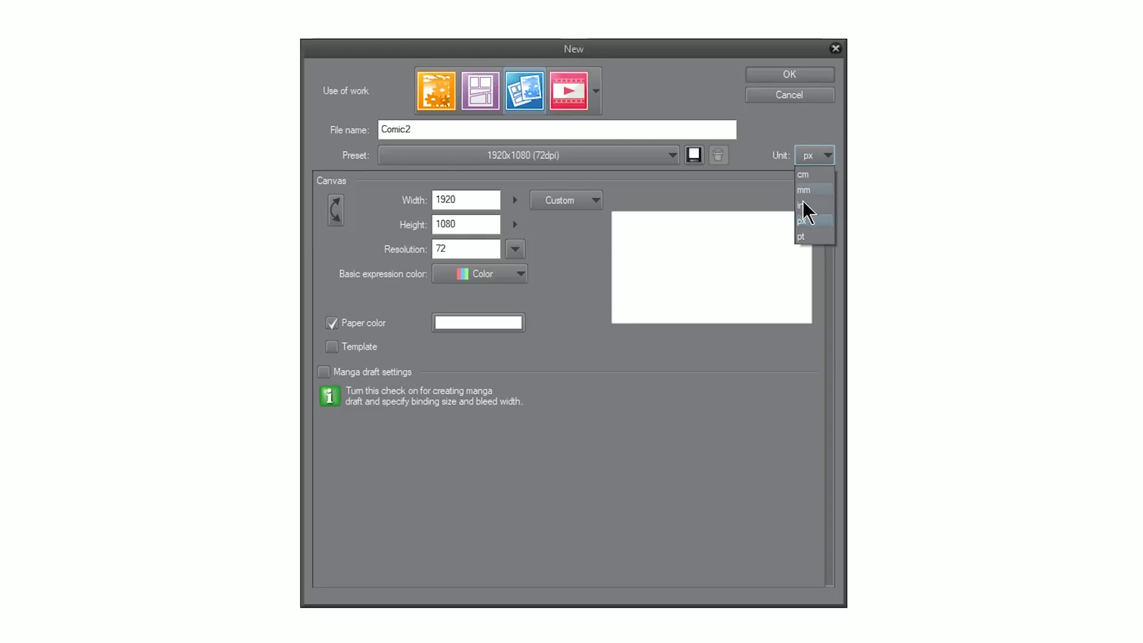
{"action": "left_click", "coordinate": [801, 203]}
{"action": "left_click", "coordinate": [809, 153]}
{"action": "left_click", "coordinate": [803, 222]}
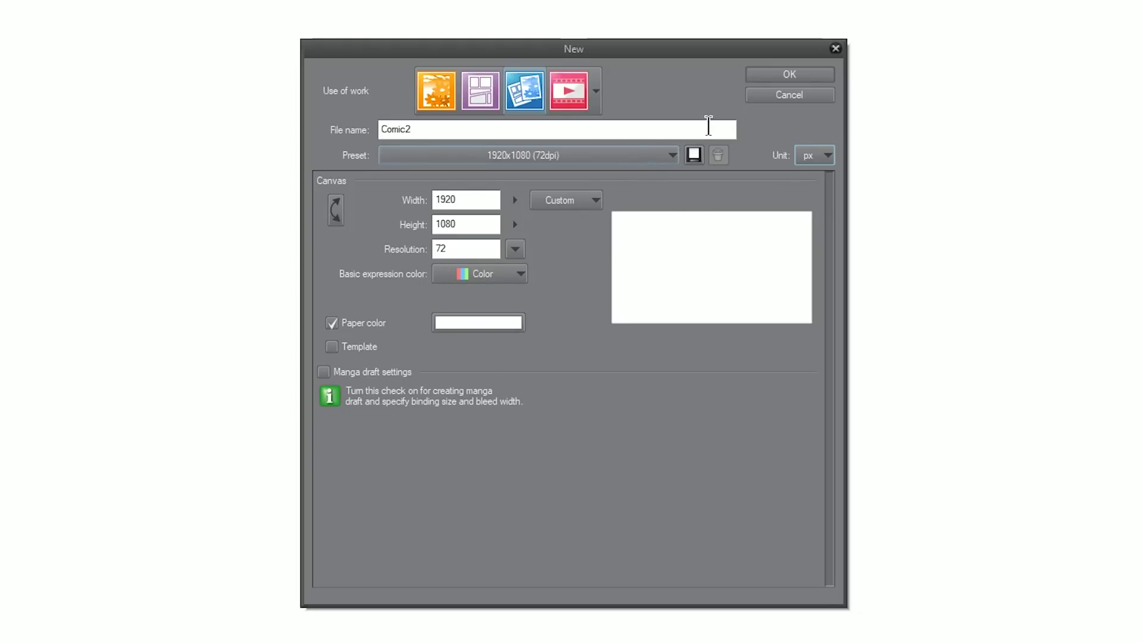
{"action": "left_click", "coordinate": [777, 73]}
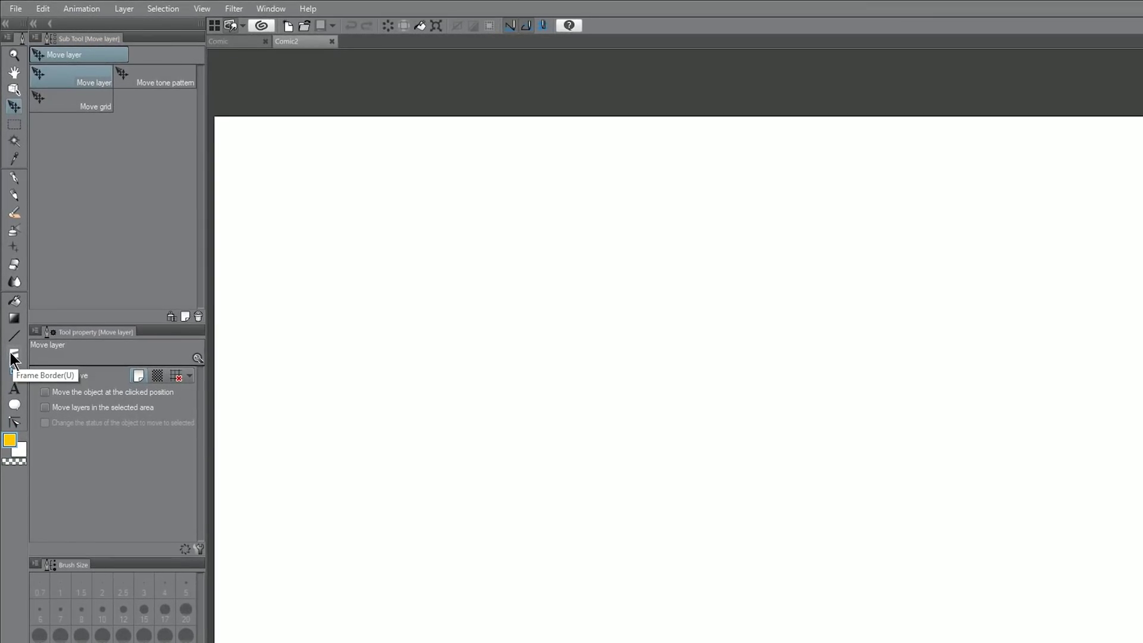
Step: Draw a yellow rectangle frame just inside the canvas edges with the Rectangle frame tool, brush size 3.0
{"action": "left_click", "coordinate": [14, 356]}
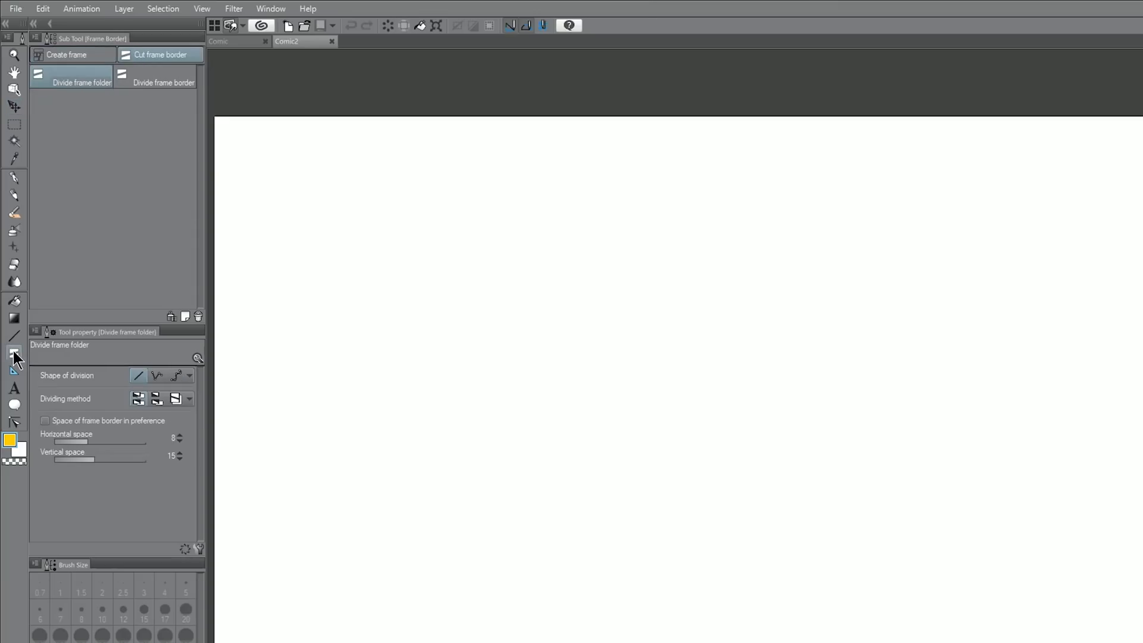
{"action": "left_click", "coordinate": [98, 53]}
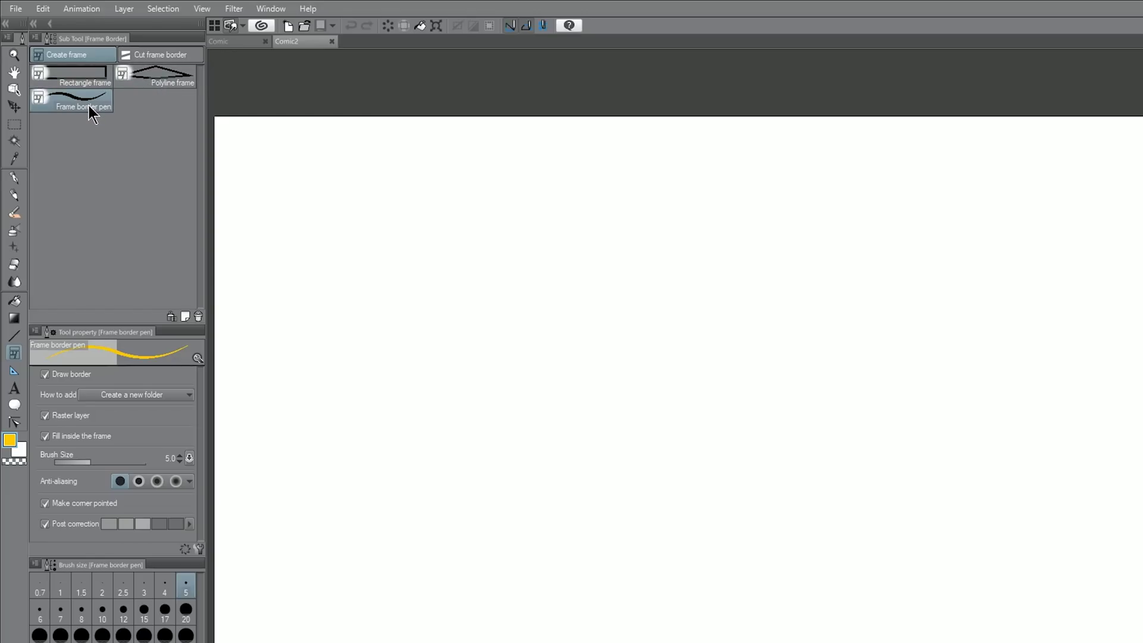
{"action": "left_click", "coordinate": [158, 51]}
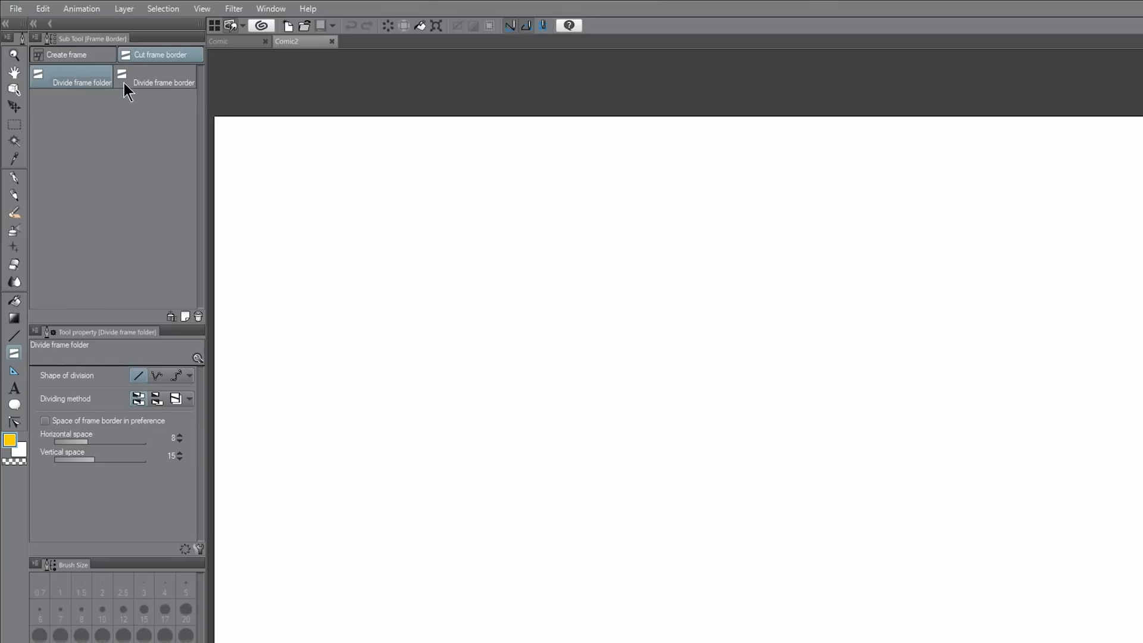
{"action": "left_click", "coordinate": [86, 54]}
{"action": "left_click", "coordinate": [84, 72]}
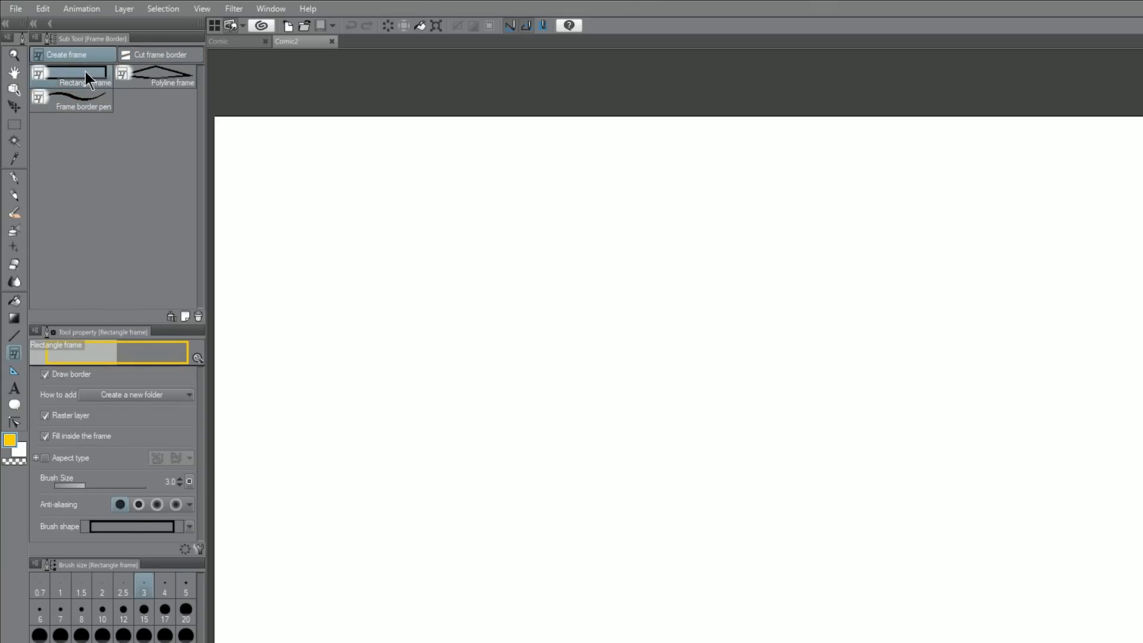
{"action": "left_click_drag", "start_coordinate": [764, 439], "coordinate": [995, 562]}
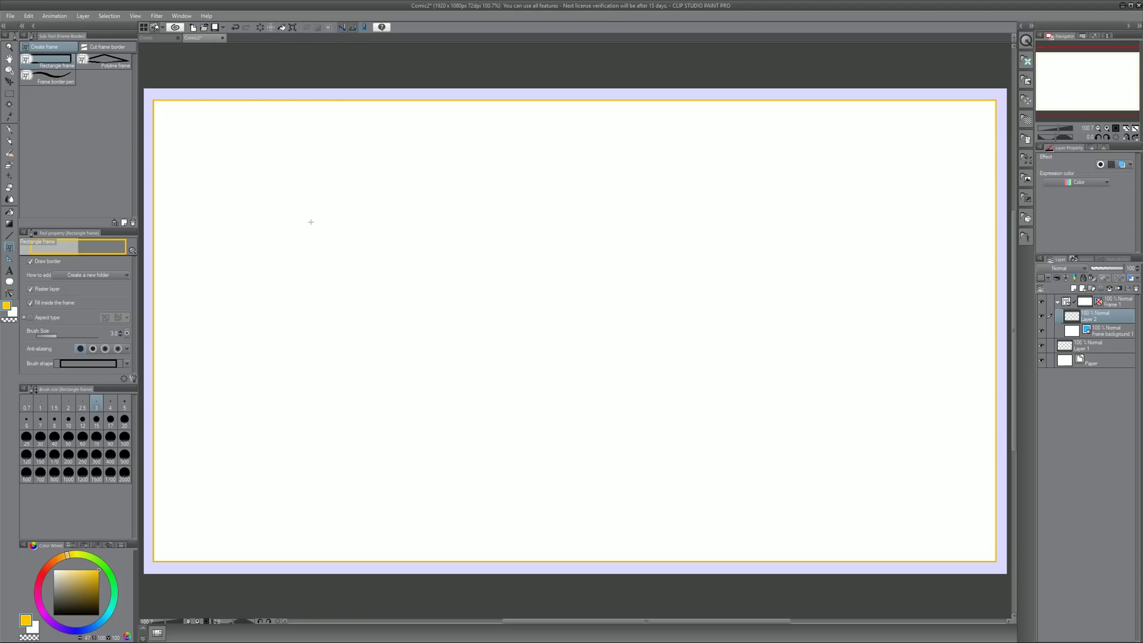
Step: Try a vertical and a horizontal cut of the frame with Divide frame folder, undoing each one
{"action": "left_click", "coordinate": [101, 46]}
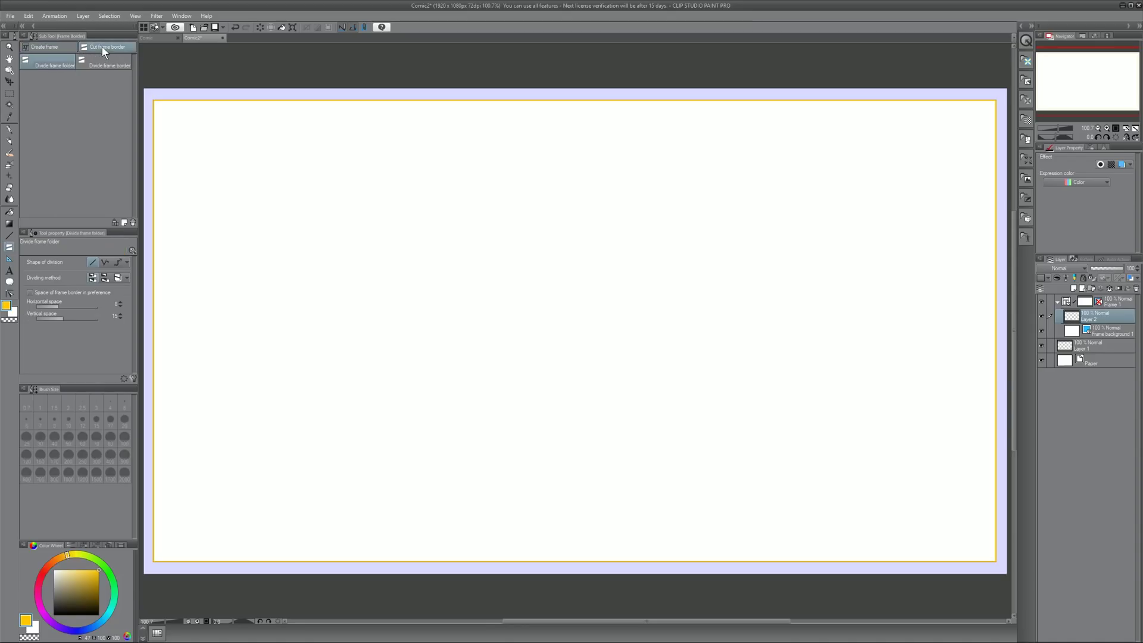
{"action": "left_click", "coordinate": [51, 65]}
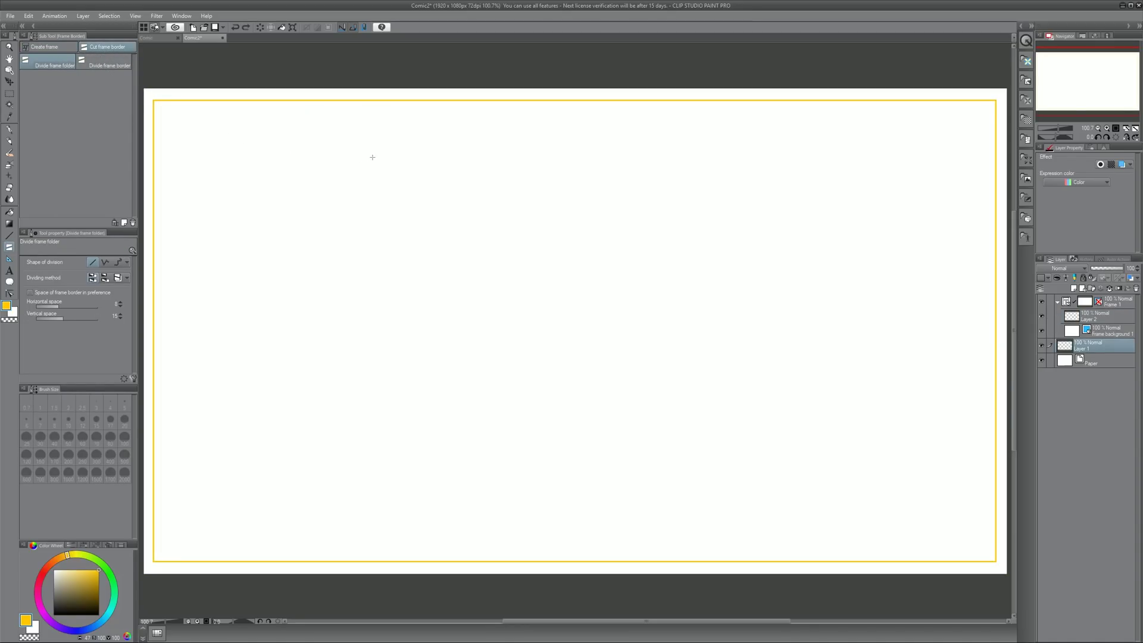
{"action": "left_click", "coordinate": [458, 221]}
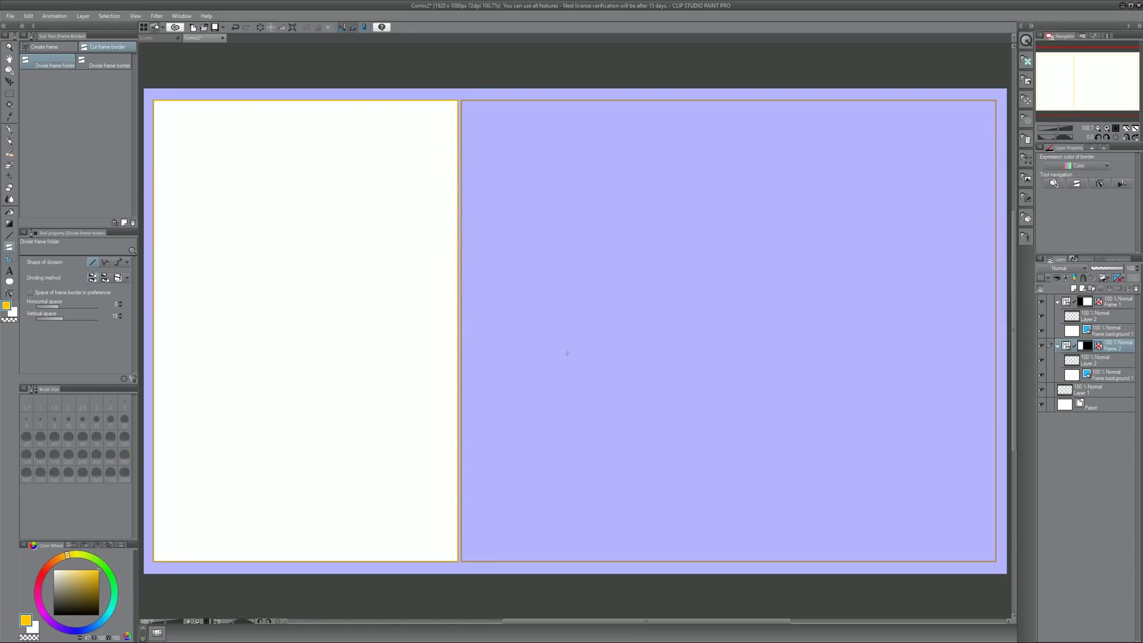
{"action": "key", "text": "ctrl+z"}
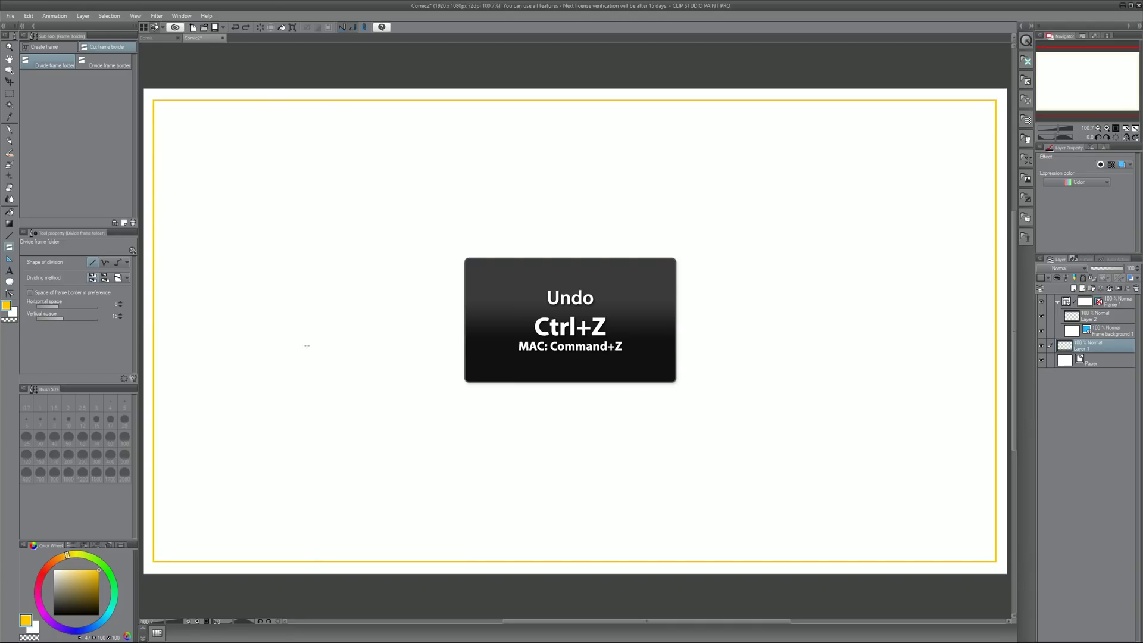
{"action": "left_click_drag", "start_coordinate": [157, 338], "coordinate": [887, 361]}
{"action": "key", "text": "ctrl+z"}
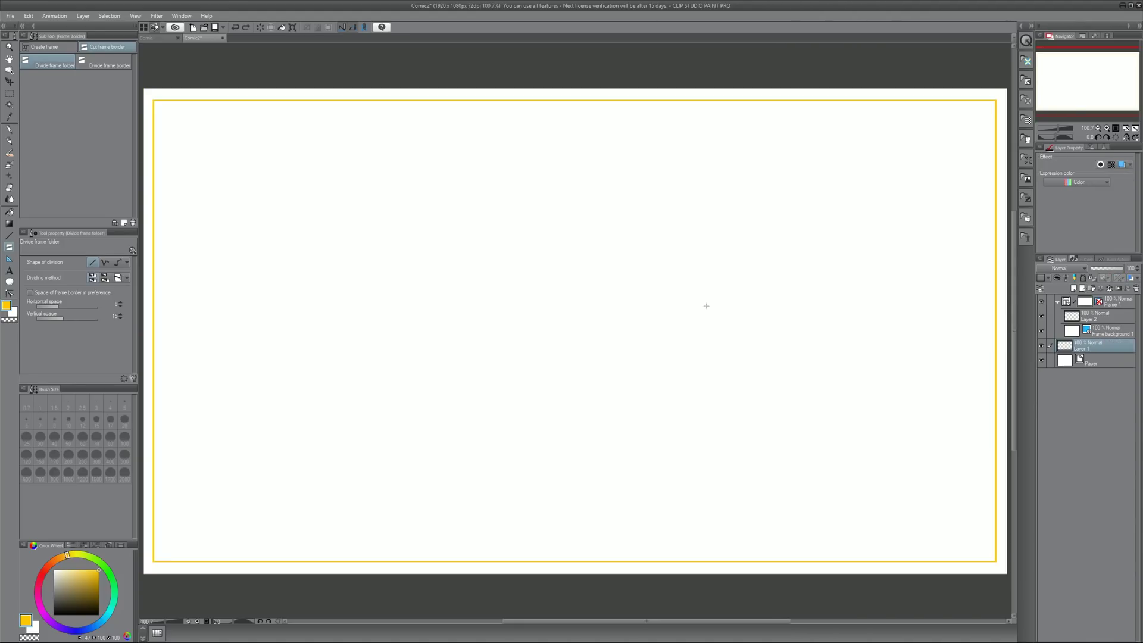
Step: Divide the frame folder into five panels: a slanted cut, a horizontal cut on each side, and a vertical cut in the lower right panel
{"action": "left_click_drag", "start_coordinate": [531, 92], "coordinate": [447, 456]}
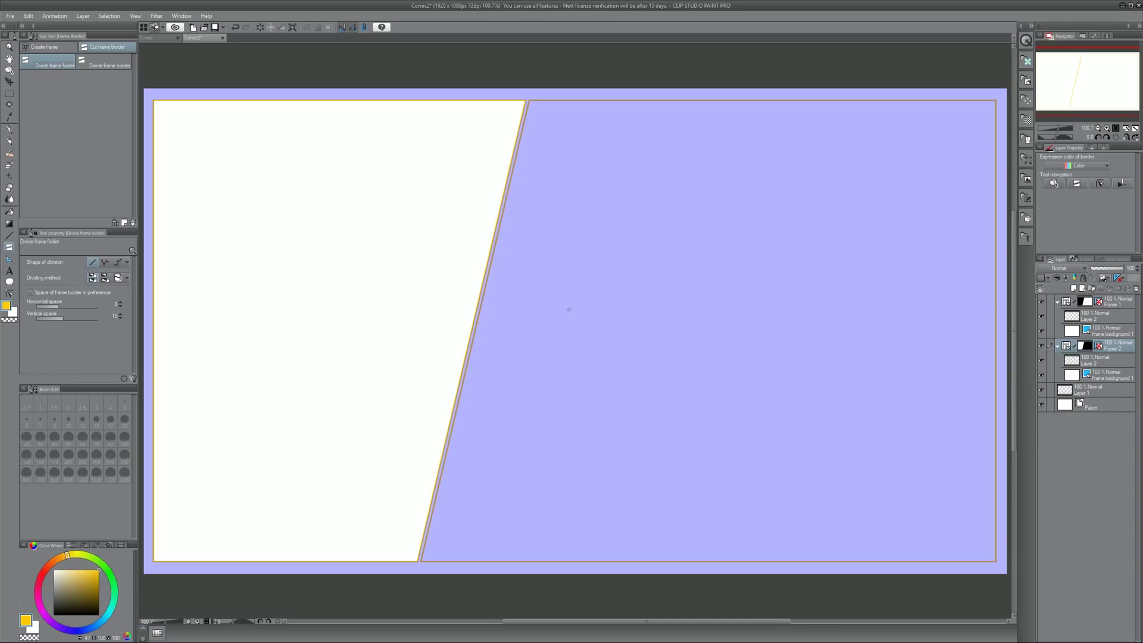
{"action": "left_click_drag", "start_coordinate": [147, 327], "coordinate": [479, 327]}
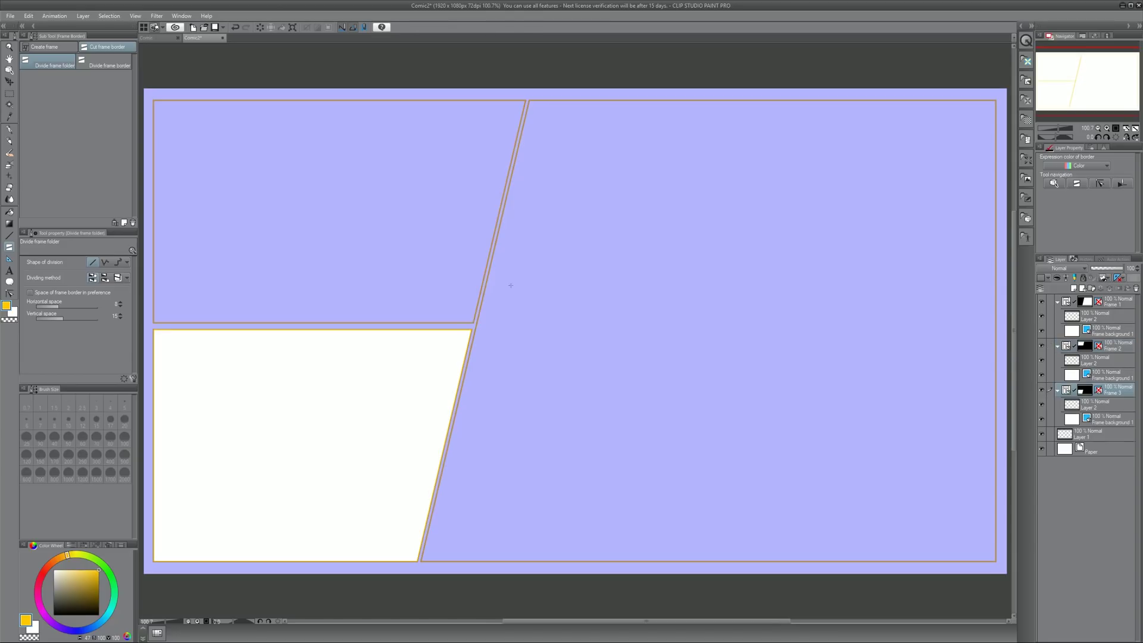
{"action": "left_click_drag", "start_coordinate": [489, 260], "coordinate": [724, 255]}
{"action": "left_click_drag", "start_coordinate": [642, 338], "coordinate": [641, 338]}
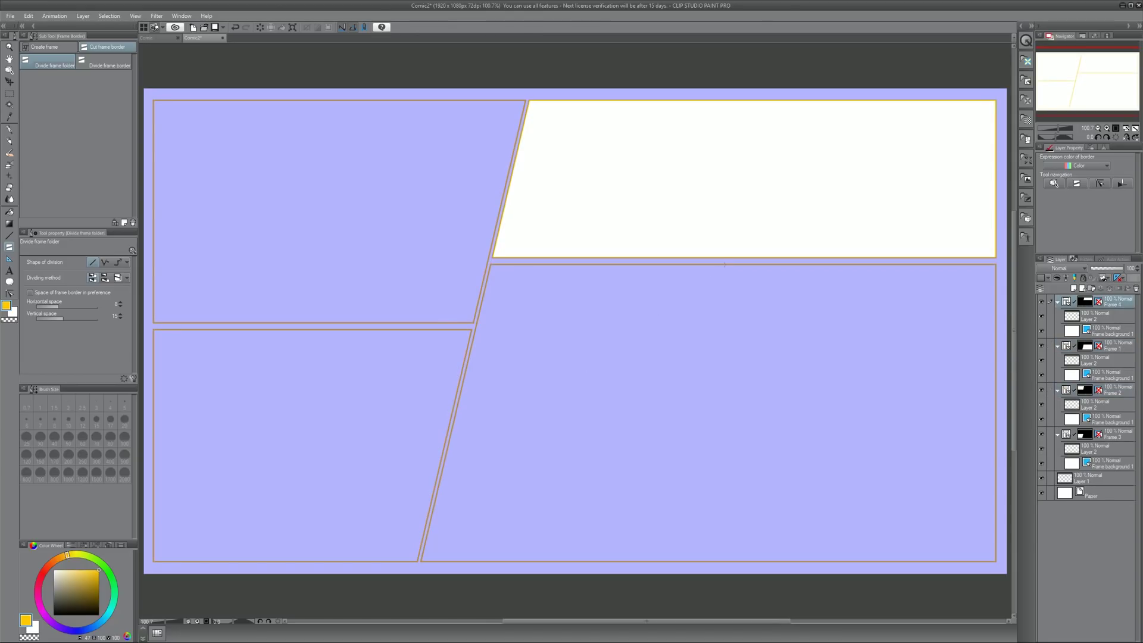
{"action": "left_click_drag", "start_coordinate": [728, 262], "coordinate": [735, 541]}
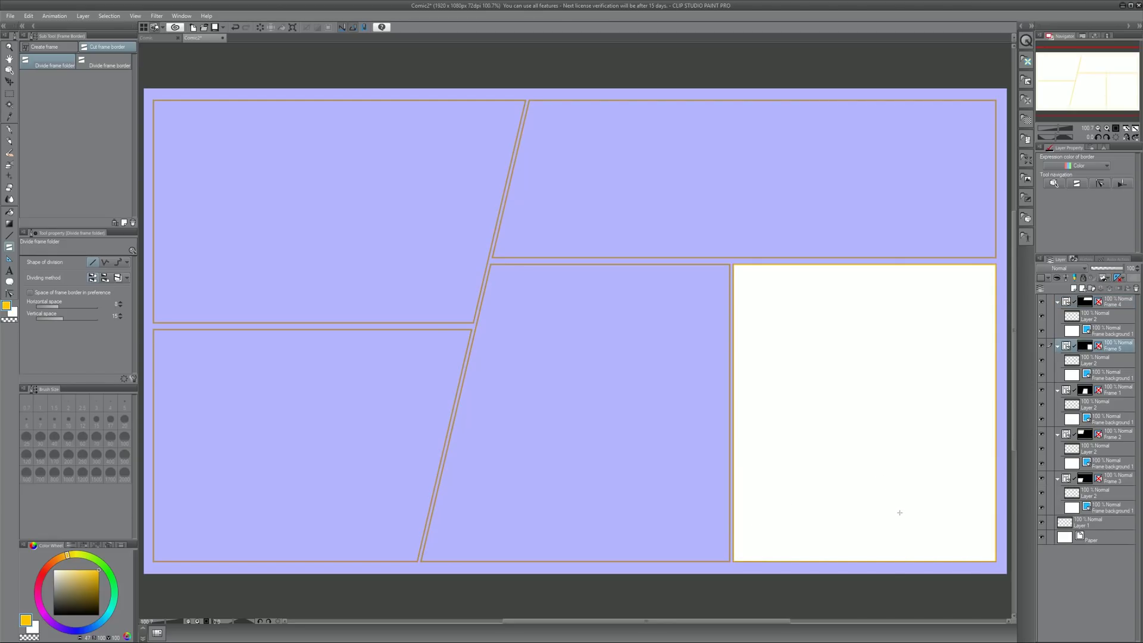
Step: Undo all the panel divisions and the rectangle frame back to a blank canvas
{"action": "key", "text": "ctrl+z"}
{"action": "key", "text": "ctrl+z"}
{"action": "key", "text": "ctrl+z"}
{"action": "key", "text": "ctrl+z"}
{"action": "key", "text": "ctrl+z"}
{"action": "key", "text": "ctrl+z"}
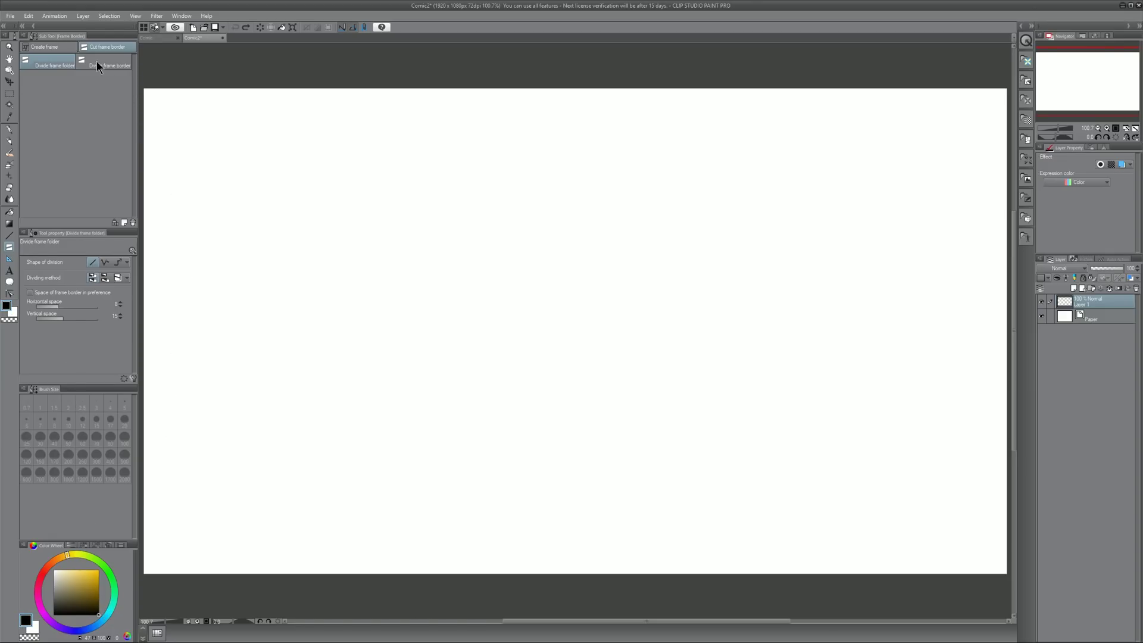
Step: Draw an irregular closed frame around the canvas edges with the Polyline frame tool
{"action": "left_click", "coordinate": [57, 47]}
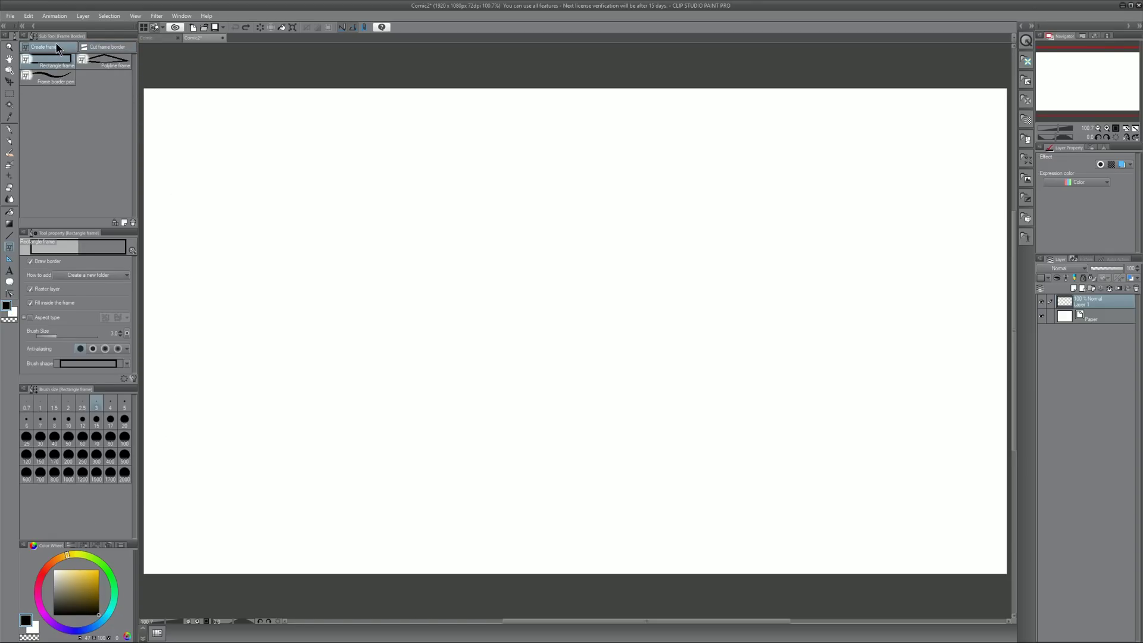
{"action": "left_click", "coordinate": [102, 61]}
{"action": "left_click", "coordinate": [160, 106]}
{"action": "left_click", "coordinate": [332, 144]}
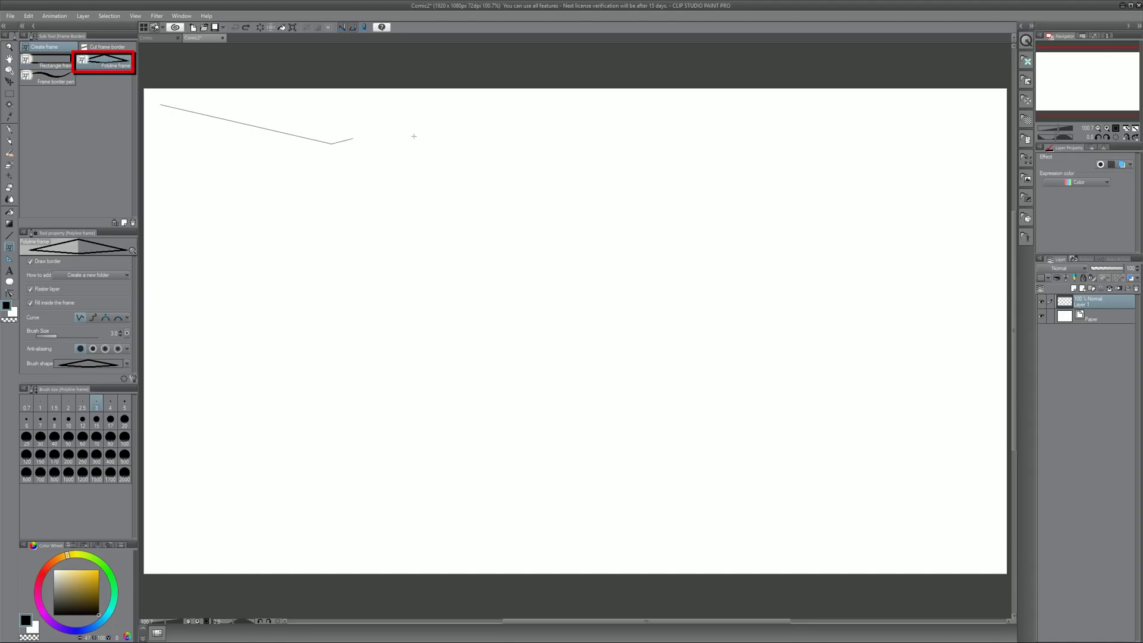
{"action": "left_click", "coordinate": [993, 113]}
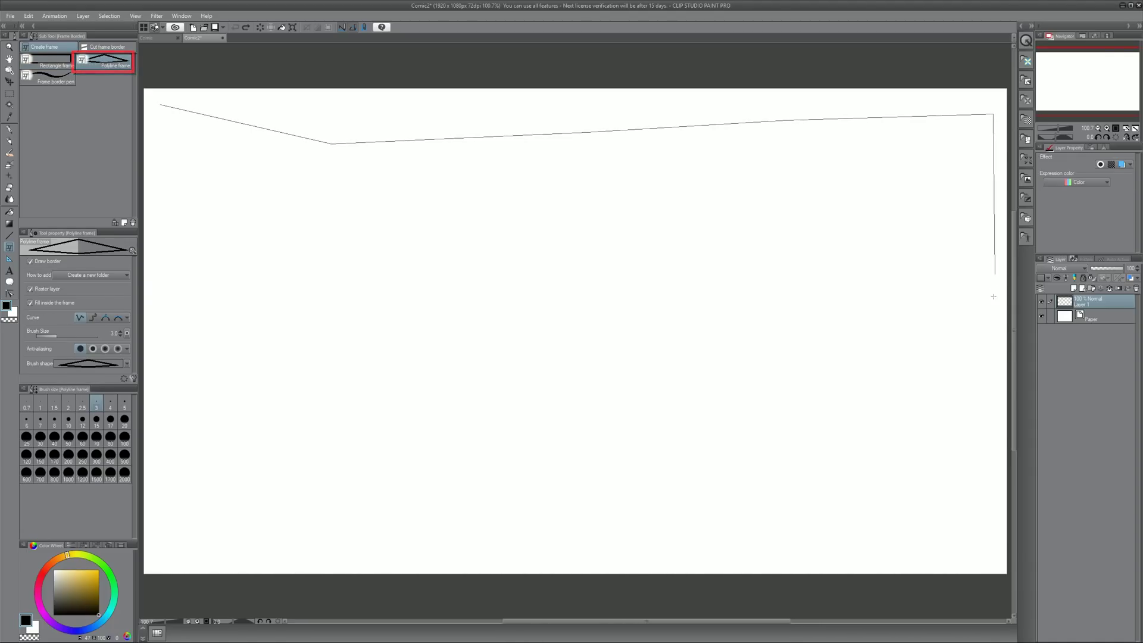
{"action": "left_click", "coordinate": [987, 555]}
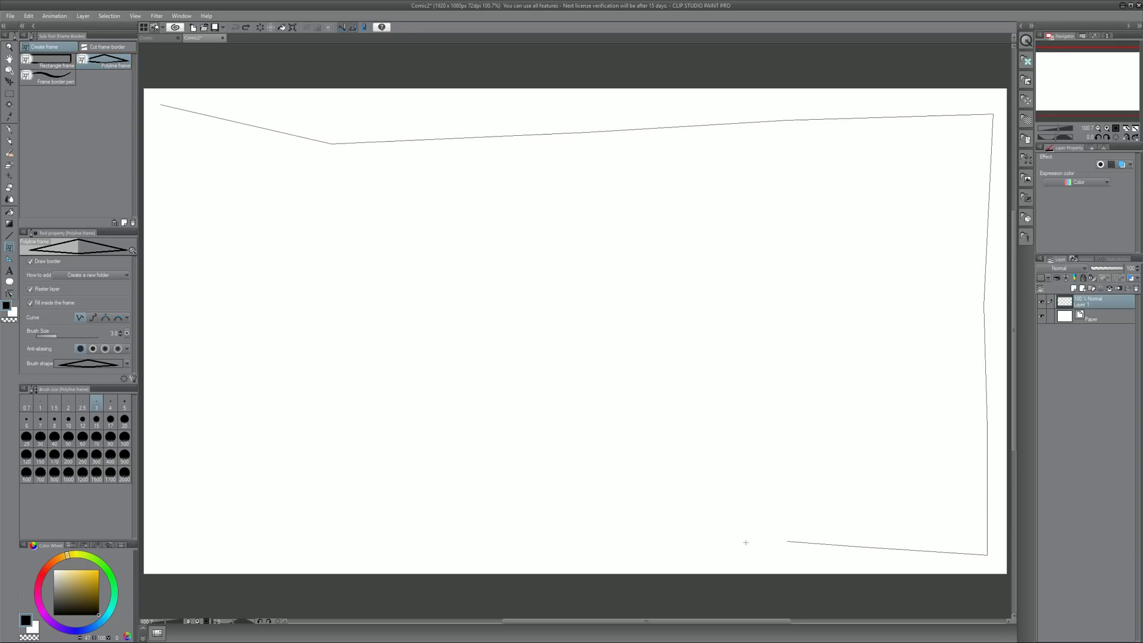
{"action": "left_click", "coordinate": [852, 546]}
{"action": "left_click", "coordinate": [548, 544]}
{"action": "left_click", "coordinate": [391, 531]}
{"action": "left_click", "coordinate": [262, 539]}
{"action": "left_click", "coordinate": [167, 553]}
{"action": "left_click", "coordinate": [189, 417]}
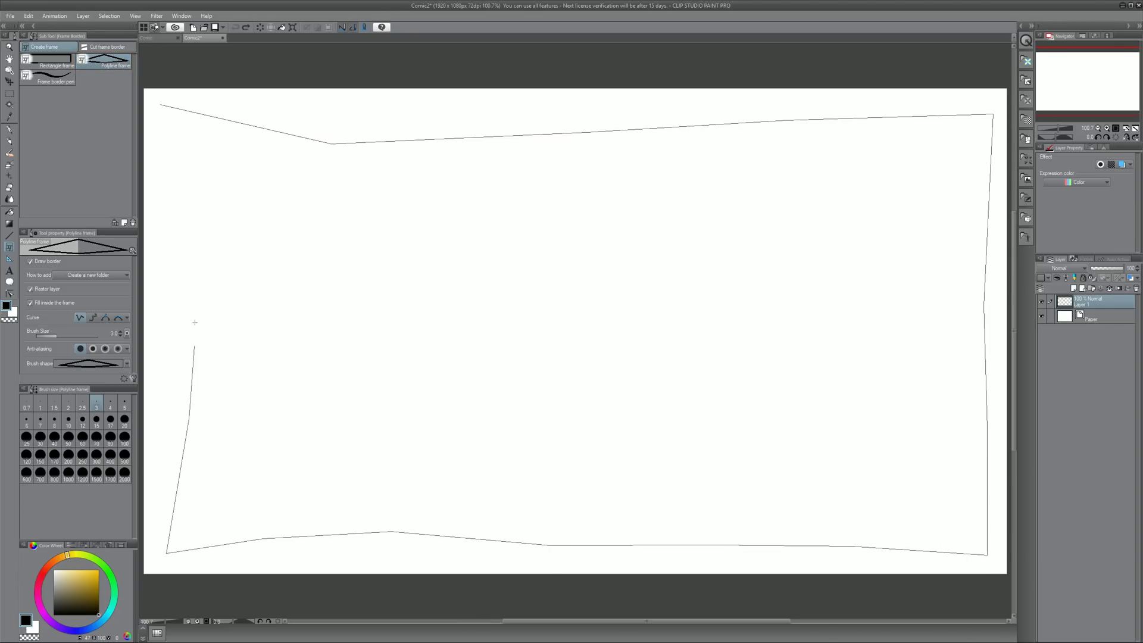
{"action": "left_click", "coordinate": [190, 287]}
{"action": "left_click", "coordinate": [161, 105]}
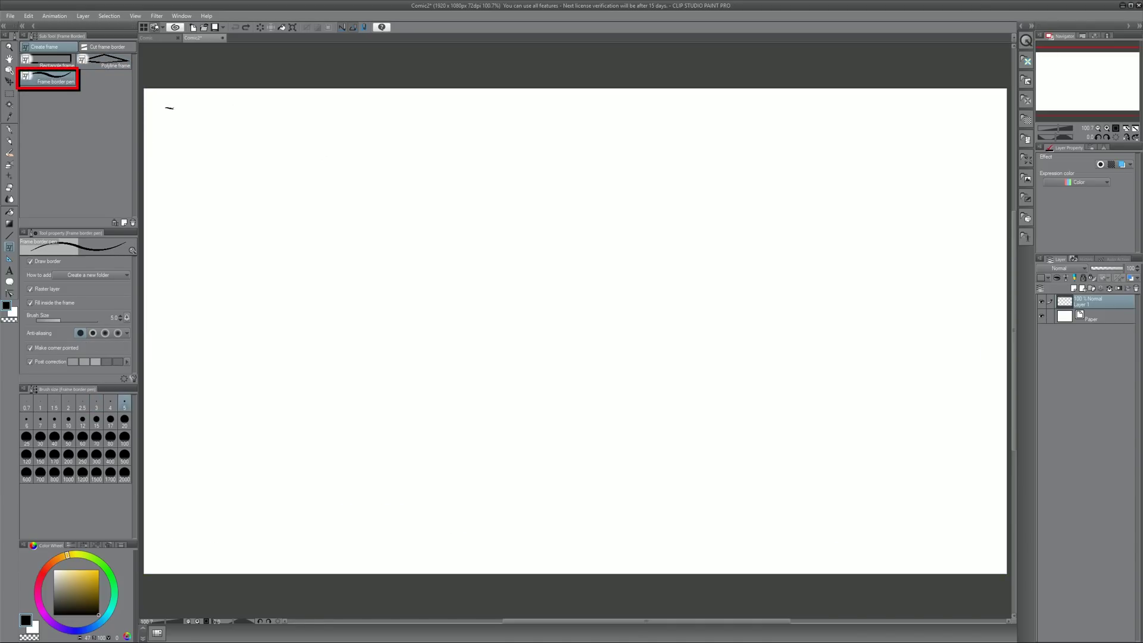
Step: Draw a wavy freehand frame in black around the canvas edges with the Frame border pen
{"action": "mouse_move", "coordinate": [174, 108]}
{"action": "left_mouse_down"}
{"action": "mouse_move", "coordinate": [978, 114]}
{"action": "mouse_move", "coordinate": [994, 555]}
{"action": "mouse_move", "coordinate": [166, 551]}
{"action": "mouse_move", "coordinate": [167, 109]}
{"action": "left_mouse_up"}
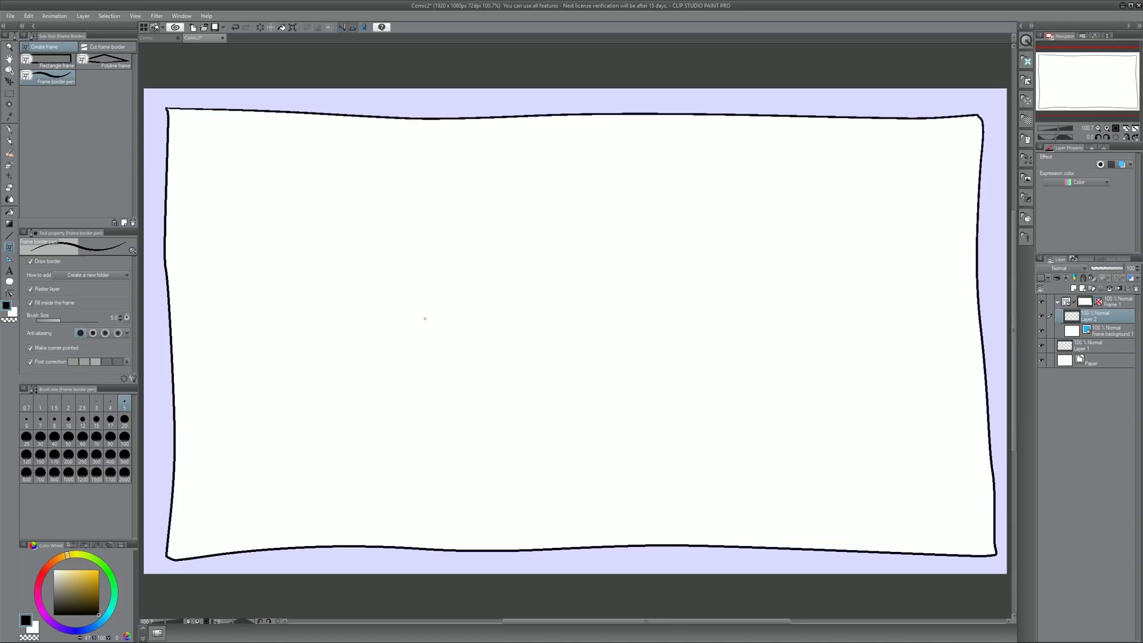
Step: Try Divide frame folder on the freehand frame: a vertical cut near the left, a horizontal cut beside it, and vertical cuts above and below
{"action": "left_click", "coordinate": [107, 46]}
{"action": "left_click", "coordinate": [70, 66]}
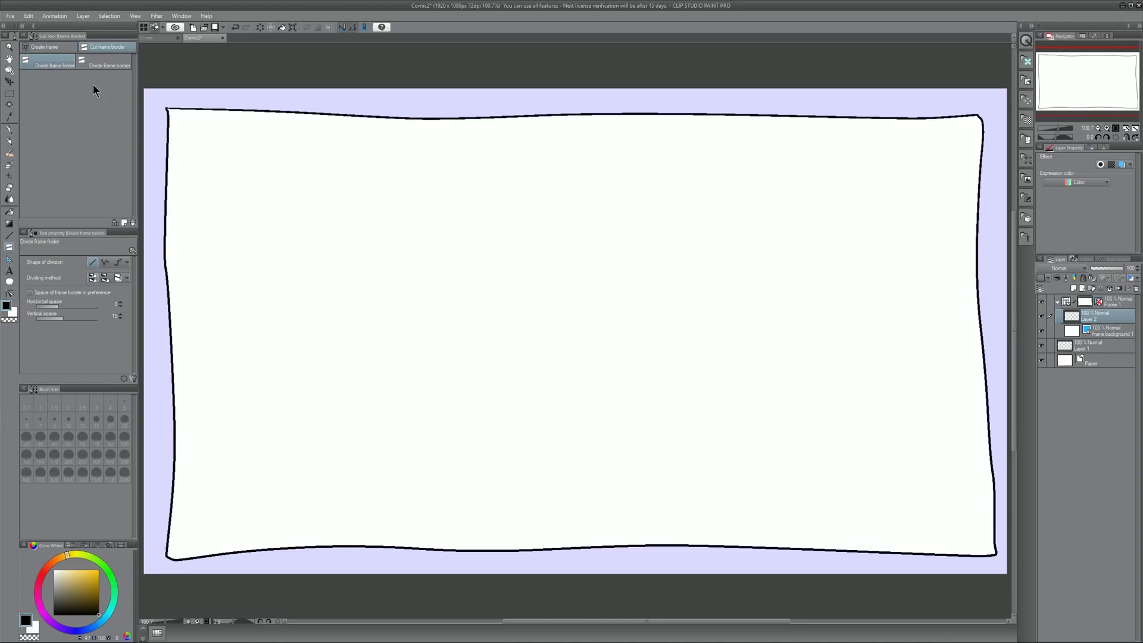
{"action": "left_click_drag", "start_coordinate": [280, 113], "coordinate": [294, 479]}
{"action": "left_click_drag", "start_coordinate": [291, 282], "coordinate": [774, 283]}
{"action": "left_click_drag", "start_coordinate": [642, 120], "coordinate": [645, 273]}
{"action": "left_click_drag", "start_coordinate": [522, 288], "coordinate": [522, 539]}
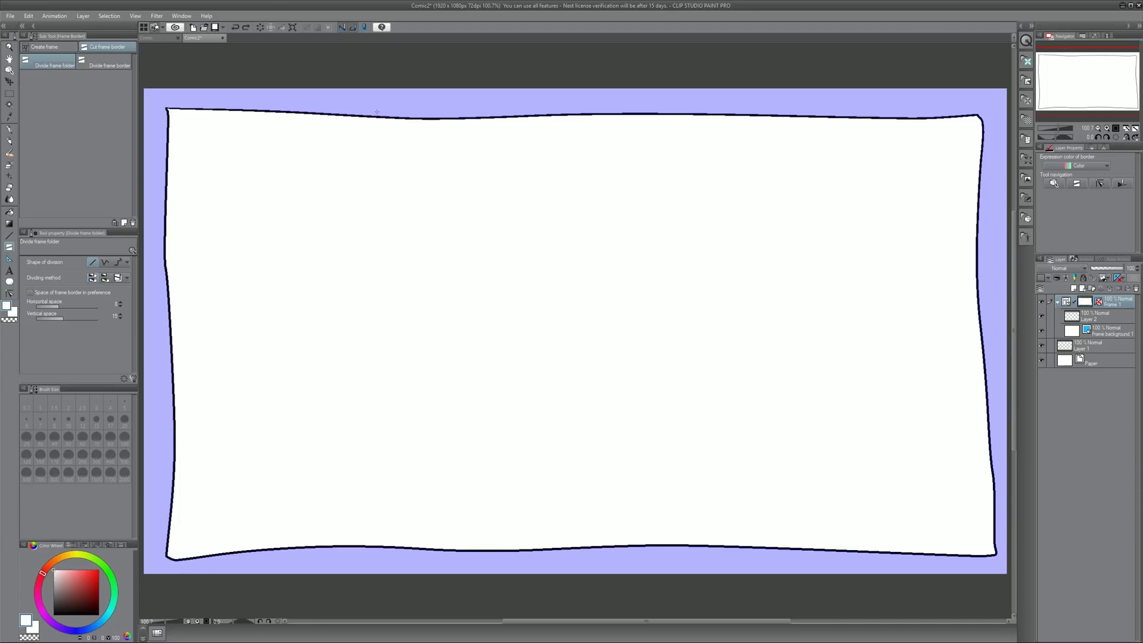
Step: Try splitting the freehand frame vertically with Divide frame folder, toggle the new frame folder's visibility, and undo the split
{"action": "mouse_move", "coordinate": [382, 111]}
{"action": "left_mouse_down"}
{"action": "mouse_move", "coordinate": [363, 453]}
{"action": "mouse_move", "coordinate": [387, 452]}
{"action": "mouse_move", "coordinate": [387, 428]}
{"action": "mouse_move", "coordinate": [386, 482]}
{"action": "left_mouse_up"}
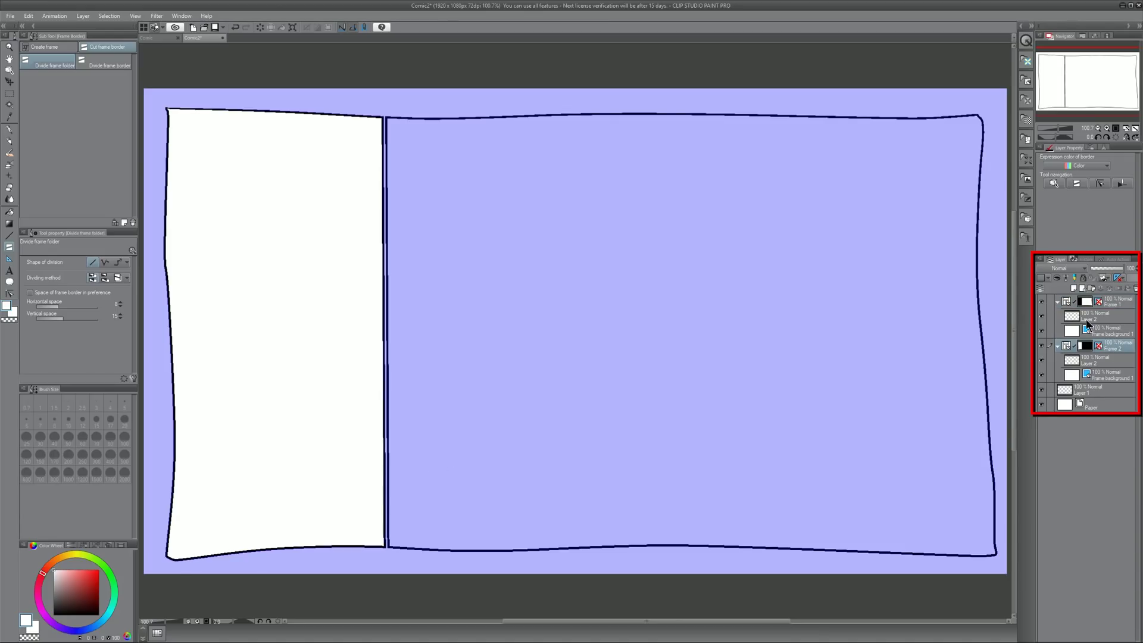
{"action": "left_click", "coordinate": [1042, 348]}
{"action": "left_click", "coordinate": [1042, 348]}
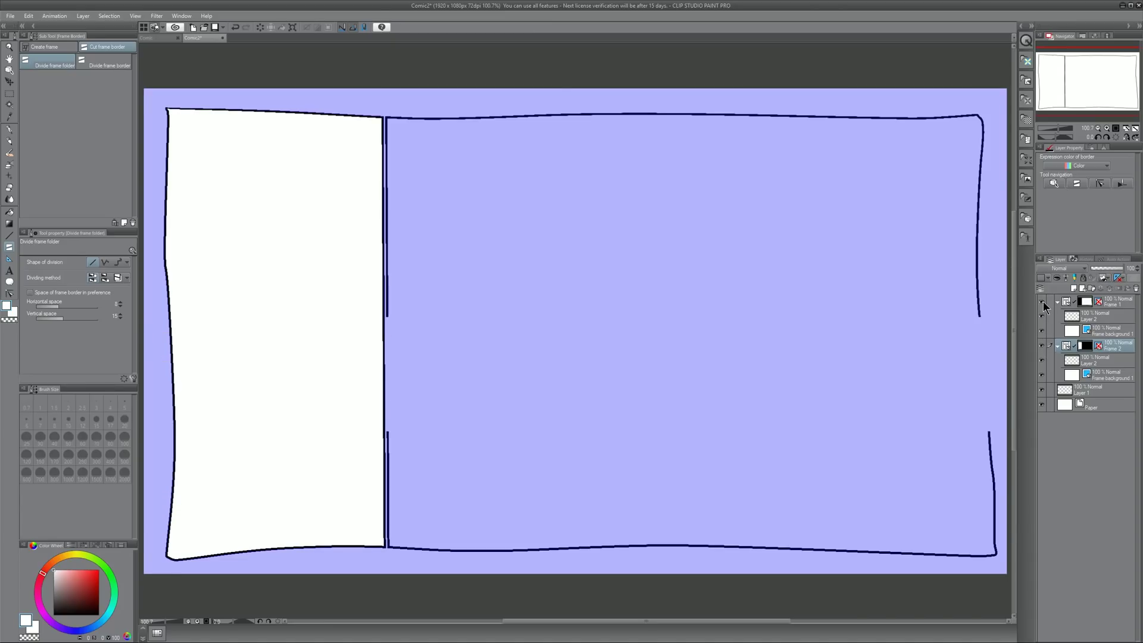
{"action": "key", "text": "ctrl+z"}
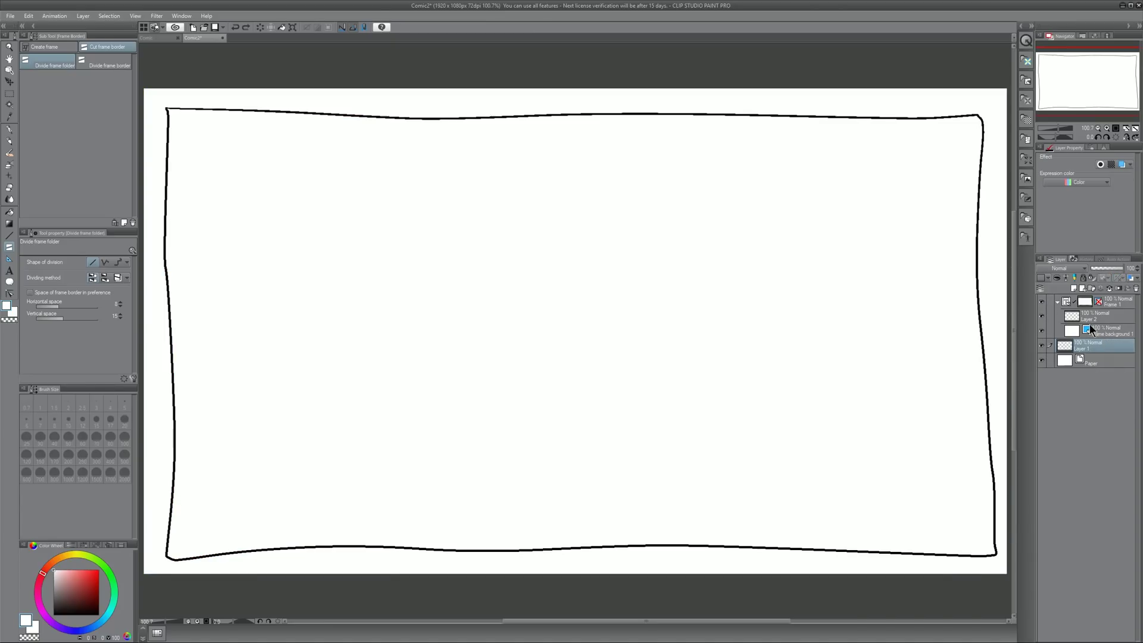
Step: Split the freehand frame with a vertical cut left of centre using Divide frame border, and hide the Frame 1 folder
{"action": "left_click", "coordinate": [97, 62]}
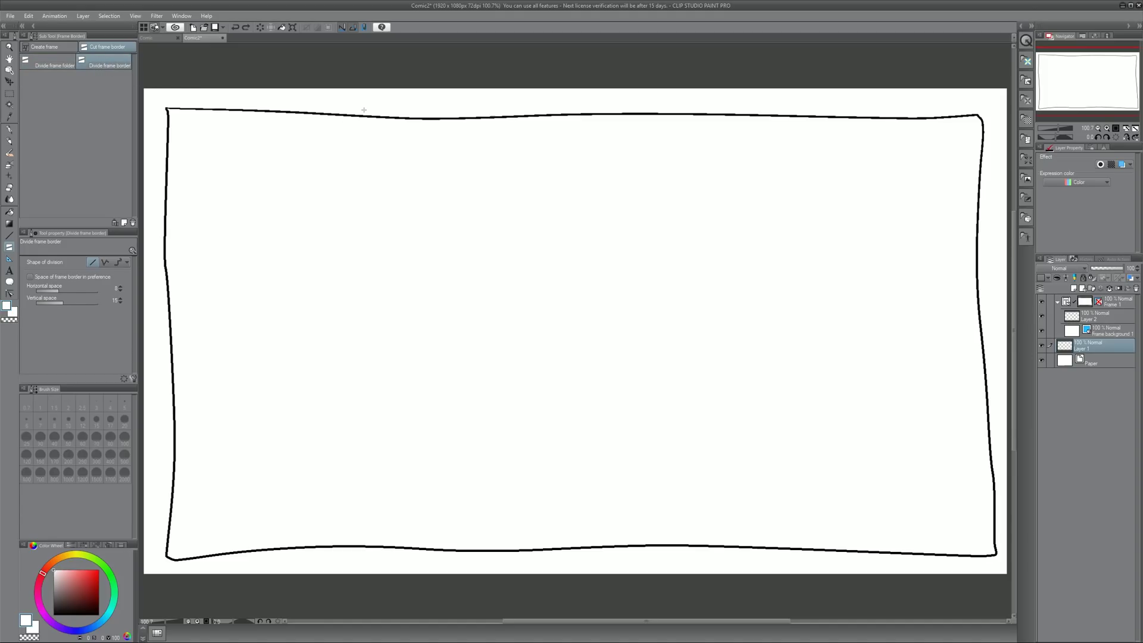
{"action": "left_click_drag", "start_coordinate": [335, 116], "coordinate": [341, 543]}
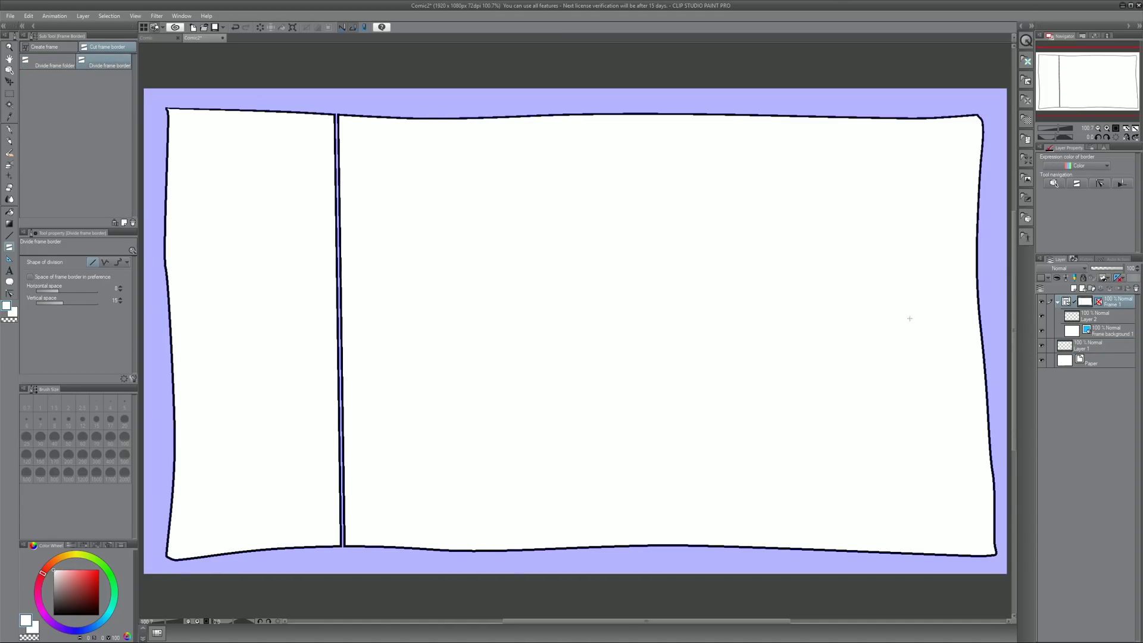
{"action": "left_click", "coordinate": [1042, 301]}
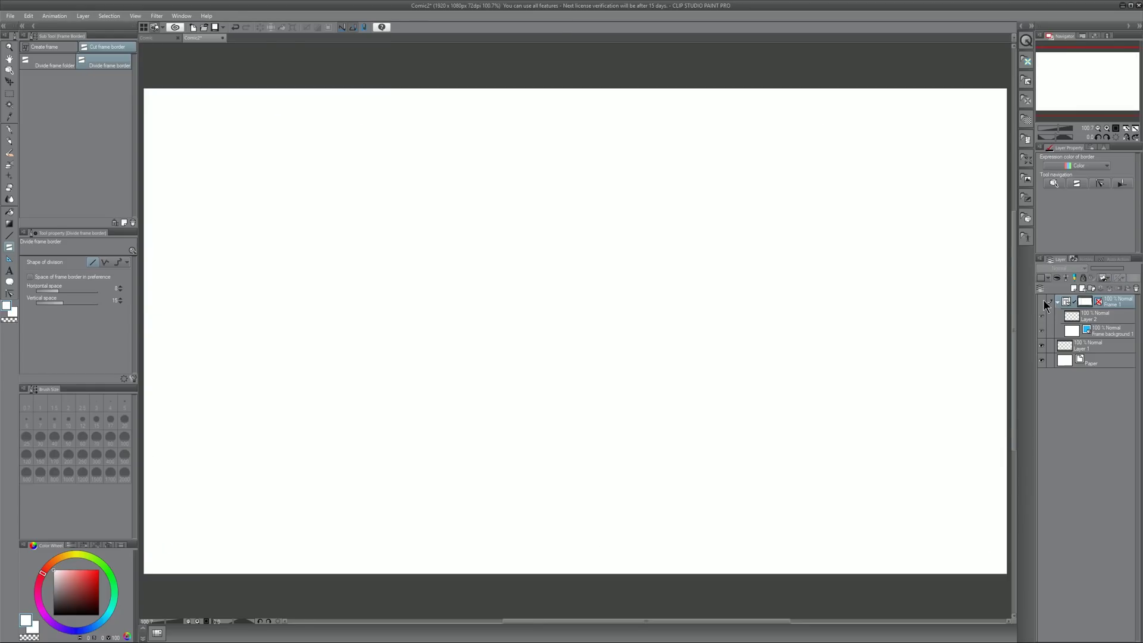
Step: Show the Frame 1 folder again and undo the Divide frame border split
{"action": "left_click", "coordinate": [1041, 302]}
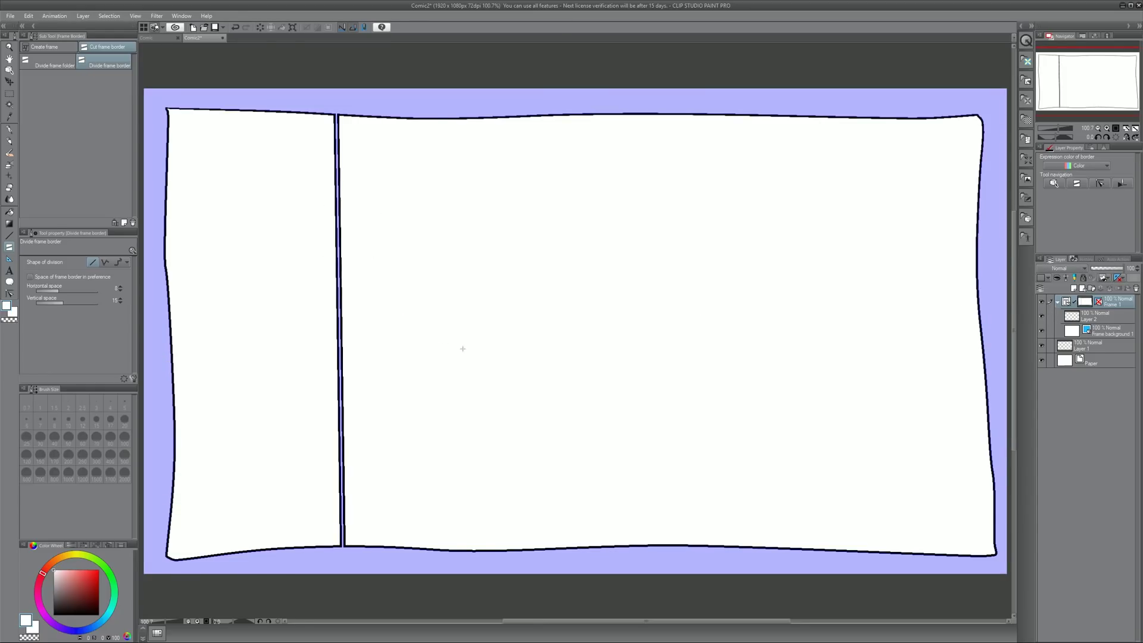
{"action": "key", "text": "ctrl+z"}
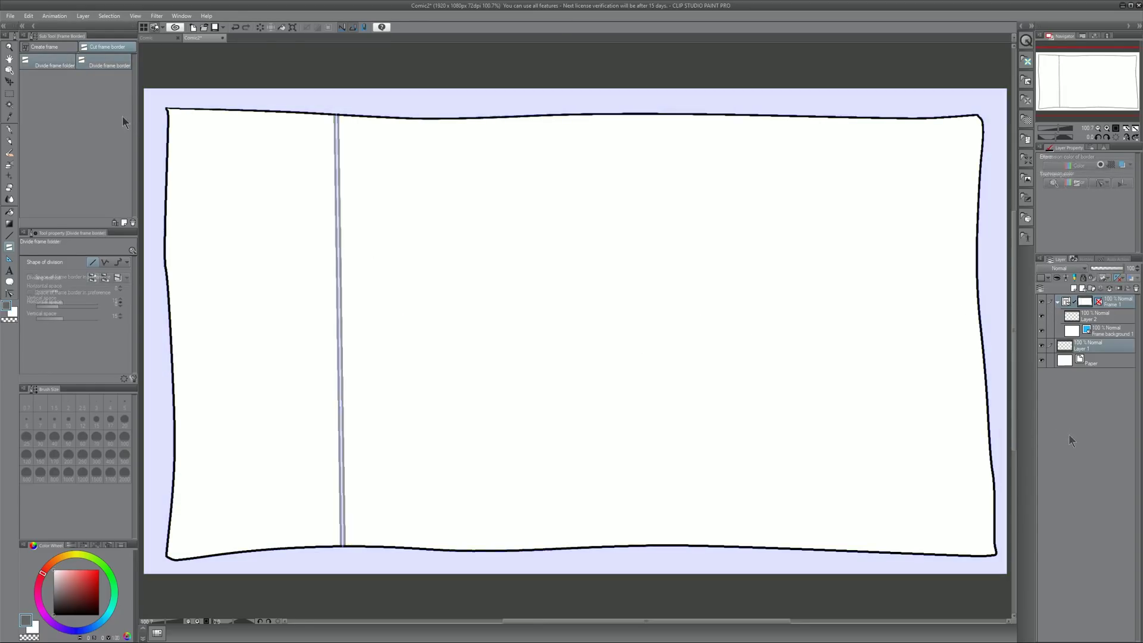
Step: Split the freehand frame with a vertical cut left of centre using Divide frame folder, and toggle the Frame 2 folder's visibility
{"action": "left_click", "coordinate": [46, 61]}
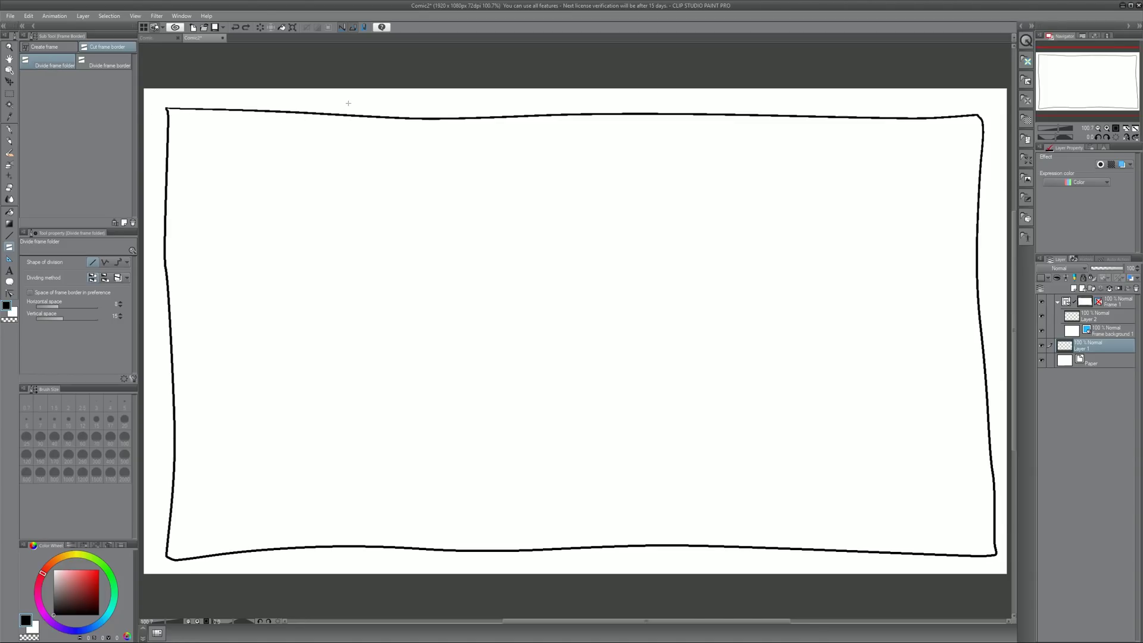
{"action": "left_click_drag", "start_coordinate": [348, 103], "coordinate": [350, 554]}
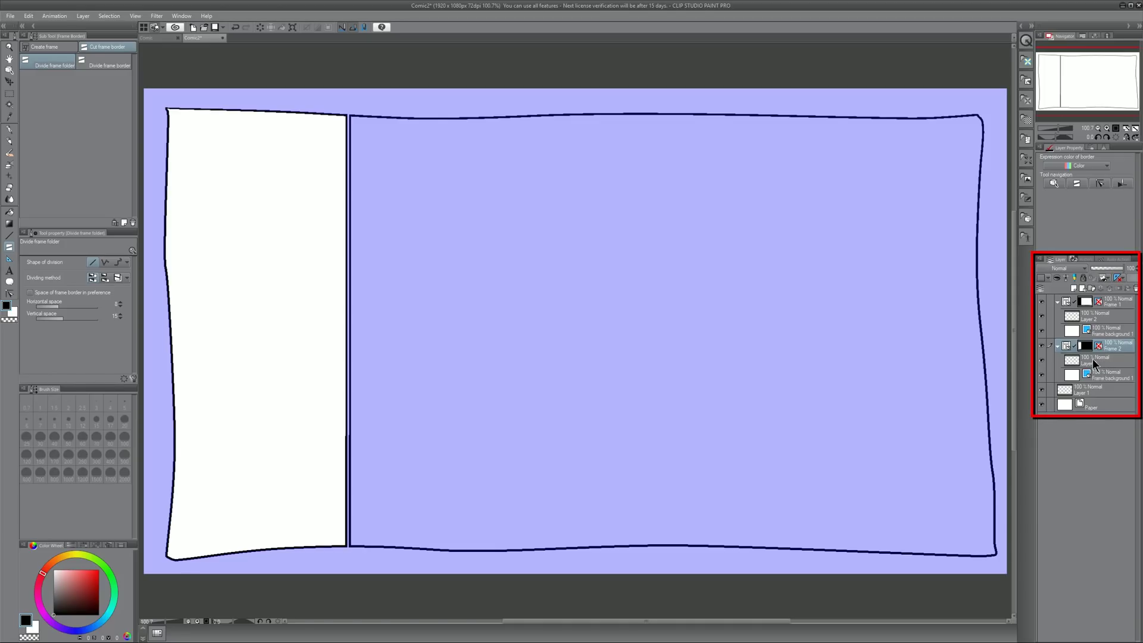
{"action": "left_click", "coordinate": [1042, 346]}
{"action": "left_click", "coordinate": [1041, 346]}
Step: Paint wavy black lines with the Smooth India ink brush across both panels, using Layer 2 in Frame 2 and Layer 2 in Frame 1
{"action": "left_click", "coordinate": [1099, 360]}
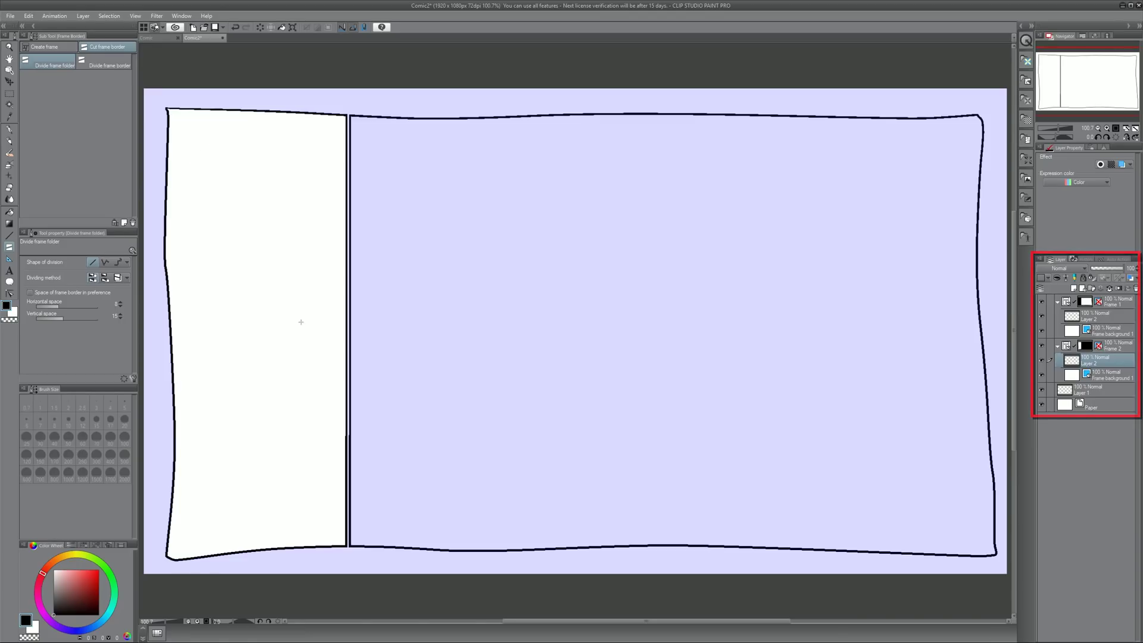
{"action": "left_click", "coordinate": [9, 155]}
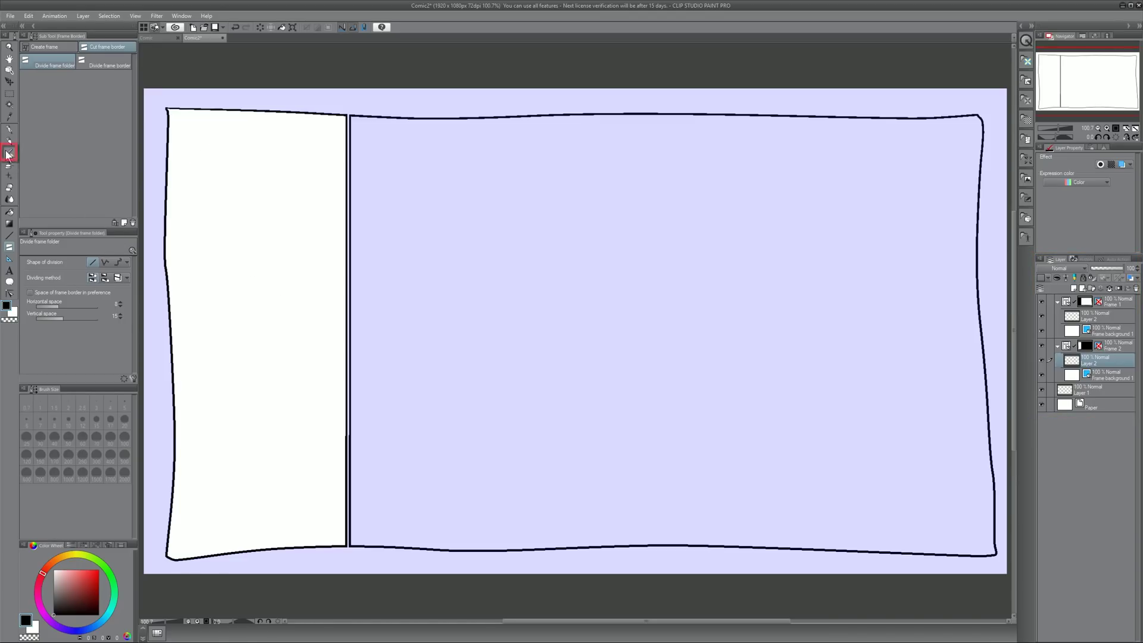
{"action": "left_click", "coordinate": [113, 46]}
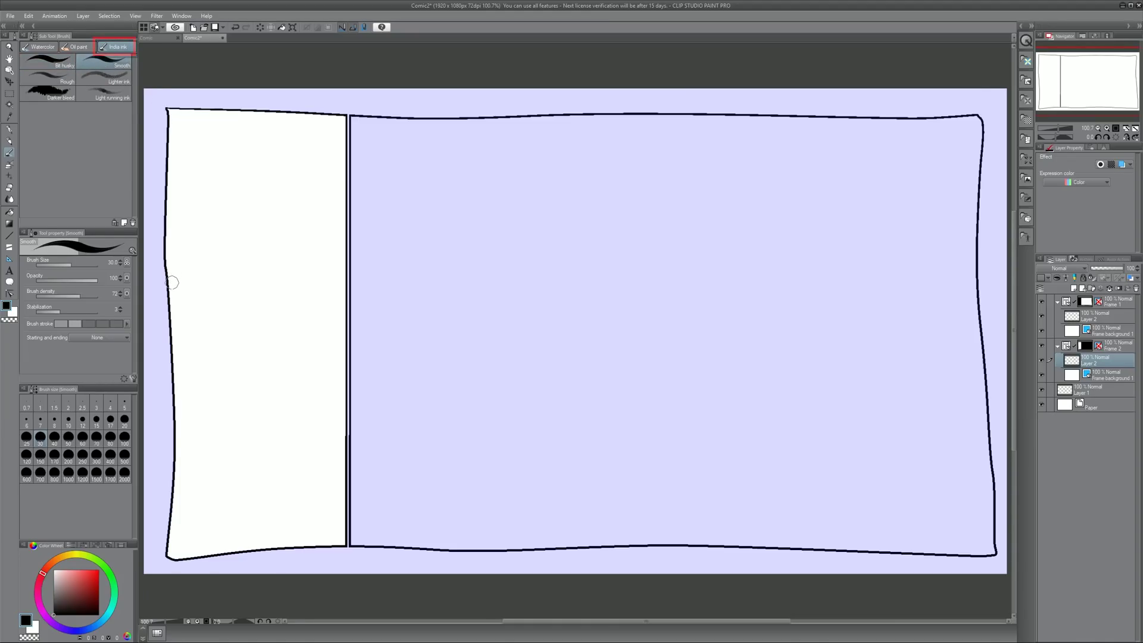
{"action": "mouse_move", "coordinate": [170, 292]}
{"action": "left_mouse_down"}
{"action": "mouse_move", "coordinate": [265, 244]}
{"action": "mouse_move", "coordinate": [250, 334]}
{"action": "mouse_move", "coordinate": [256, 380]}
{"action": "mouse_move", "coordinate": [348, 295]}
{"action": "mouse_move", "coordinate": [340, 440]}
{"action": "mouse_move", "coordinate": [314, 359]}
{"action": "mouse_move", "coordinate": [243, 433]}
{"action": "mouse_move", "coordinate": [205, 385]}
{"action": "mouse_move", "coordinate": [171, 327]}
{"action": "left_mouse_up"}
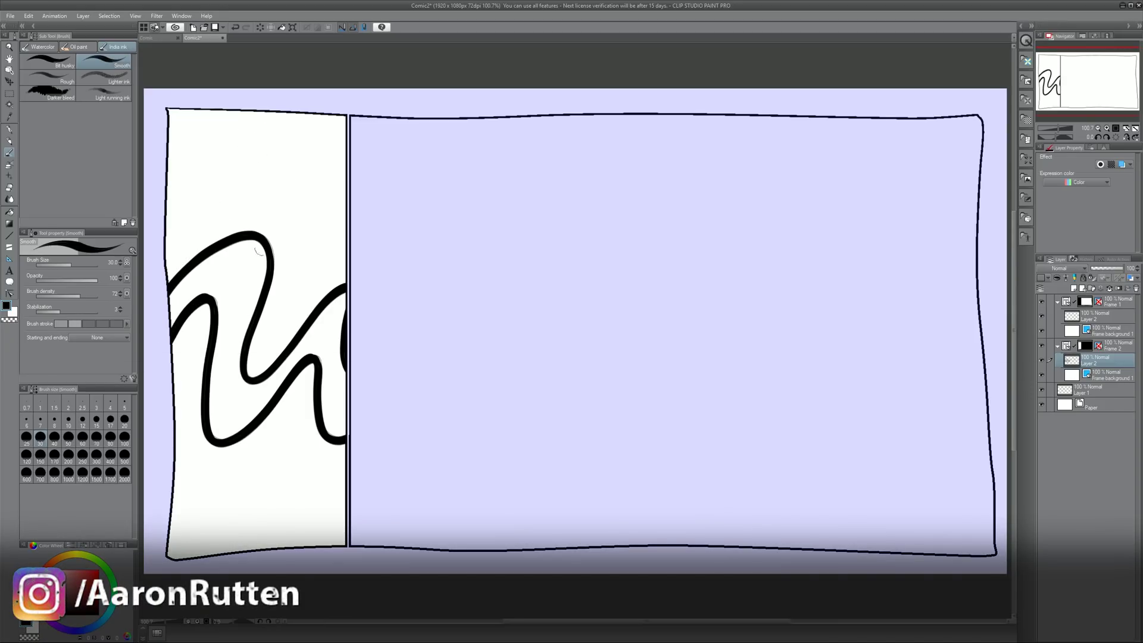
{"action": "left_click", "coordinate": [1107, 315]}
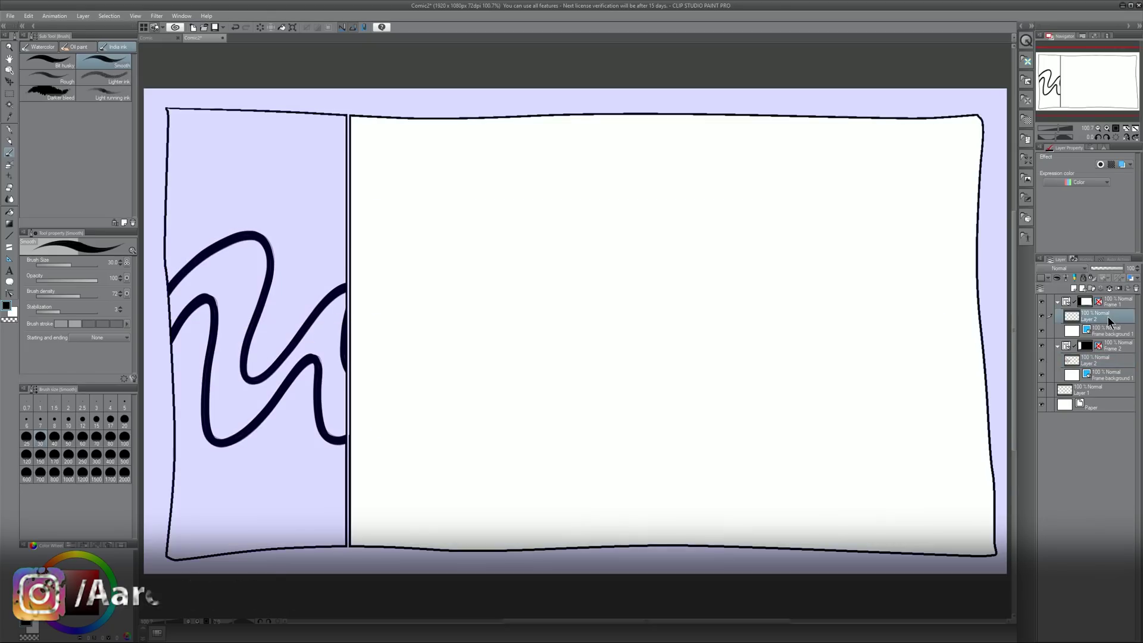
{"action": "mouse_move", "coordinate": [317, 253]}
{"action": "left_mouse_down"}
{"action": "mouse_move", "coordinate": [429, 208]}
{"action": "mouse_move", "coordinate": [398, 415]}
{"action": "mouse_move", "coordinate": [624, 292]}
{"action": "mouse_move", "coordinate": [588, 470]}
{"action": "mouse_move", "coordinate": [712, 359]}
{"action": "mouse_move", "coordinate": [836, 210]}
{"action": "mouse_move", "coordinate": [917, 304]}
{"action": "mouse_move", "coordinate": [996, 216]}
{"action": "mouse_move", "coordinate": [946, 374]}
{"action": "mouse_move", "coordinate": [859, 308]}
{"action": "mouse_move", "coordinate": [769, 362]}
{"action": "mouse_move", "coordinate": [628, 525]}
{"action": "mouse_move", "coordinate": [545, 504]}
{"action": "mouse_move", "coordinate": [474, 413]}
{"action": "mouse_move", "coordinate": [371, 477]}
{"action": "mouse_move", "coordinate": [363, 389]}
{"action": "mouse_move", "coordinate": [386, 267]}
{"action": "left_mouse_up"}
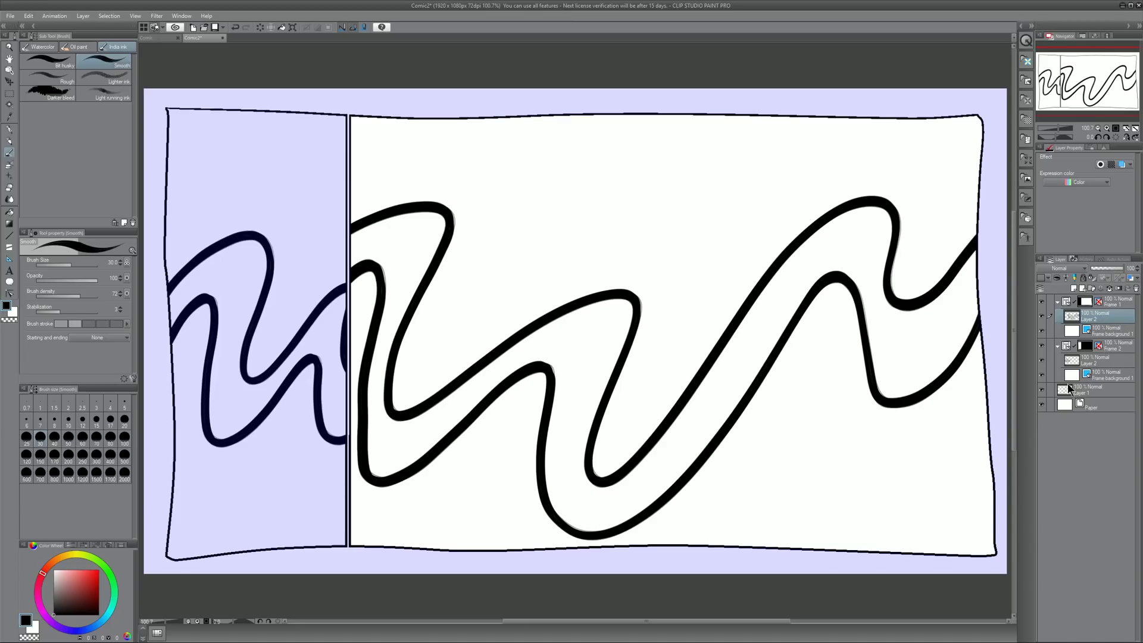
Step: Split the painted right panel with a vertical cut using Divide frame folder, and toggle Layer 2's visibility in the Frame 1 folder
{"action": "left_click", "coordinate": [9, 247]}
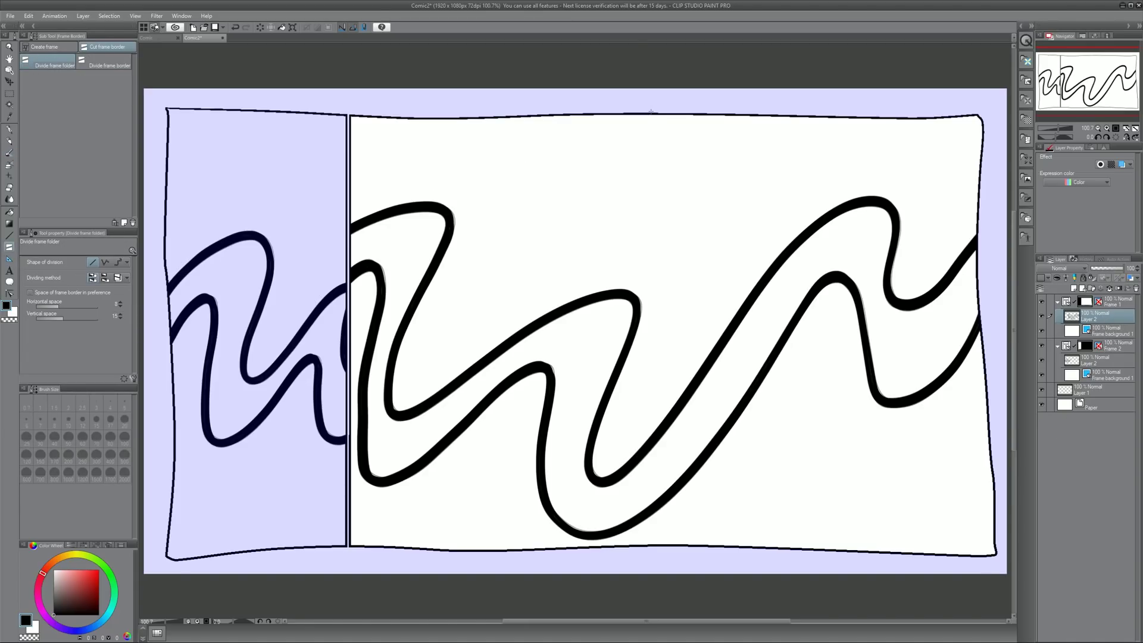
{"action": "left_click_drag", "start_coordinate": [651, 111], "coordinate": [653, 481]}
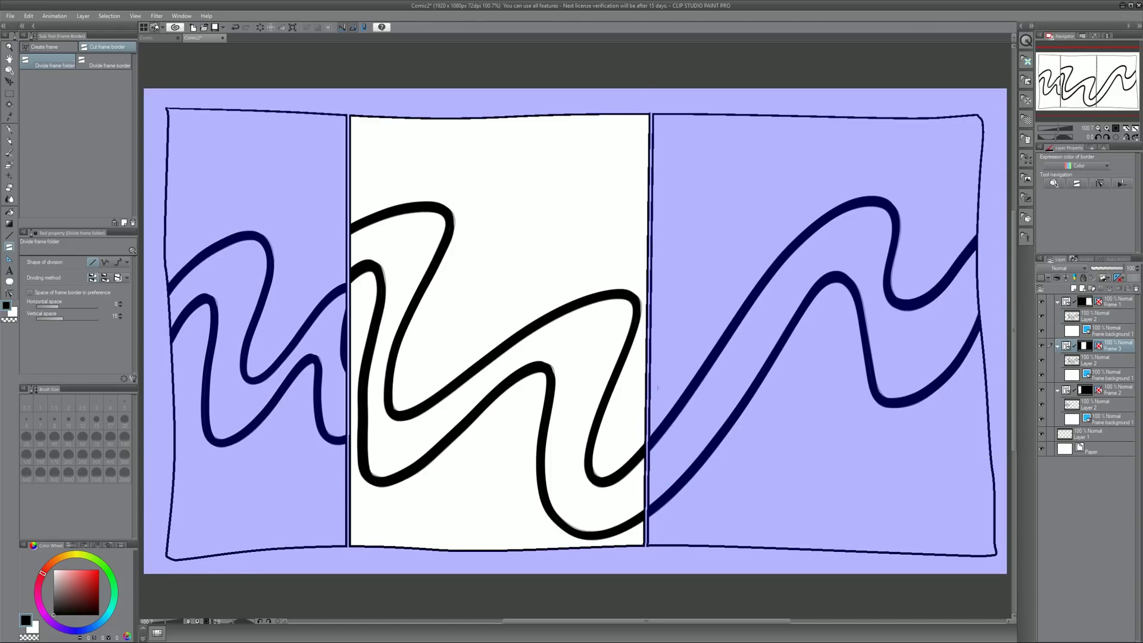
{"action": "left_click", "coordinate": [1117, 306]}
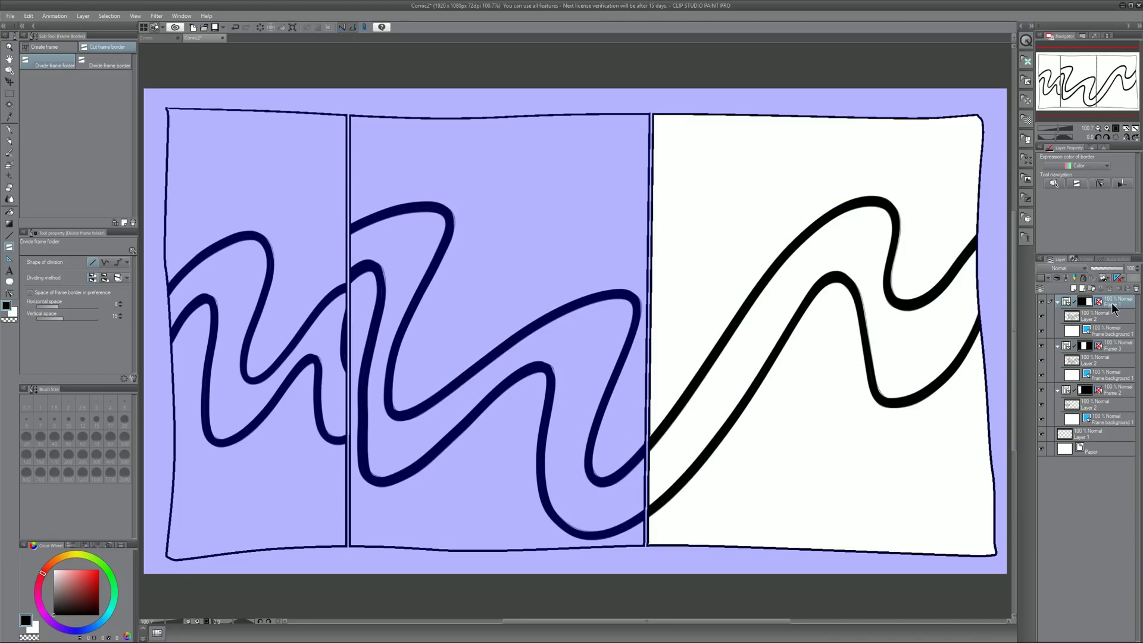
{"action": "left_click", "coordinate": [1041, 316]}
{"action": "left_click", "coordinate": [1042, 316]}
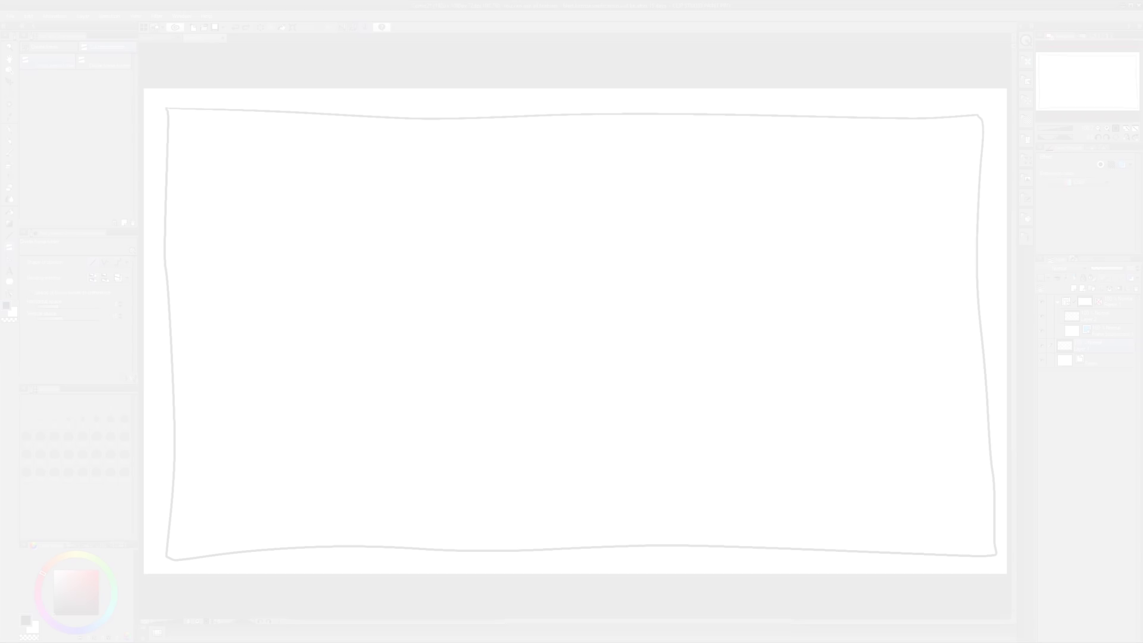
Step: Divide the freehand frame into frame folders: a shallow full-width panel above and three side-by-side panels below
{"action": "left_click_drag", "start_coordinate": [161, 246], "coordinate": [798, 245]}
{"action": "left_click_drag", "start_coordinate": [415, 244], "coordinate": [415, 557]}
{"action": "left_click_drag", "start_coordinate": [692, 244], "coordinate": [691, 553]}
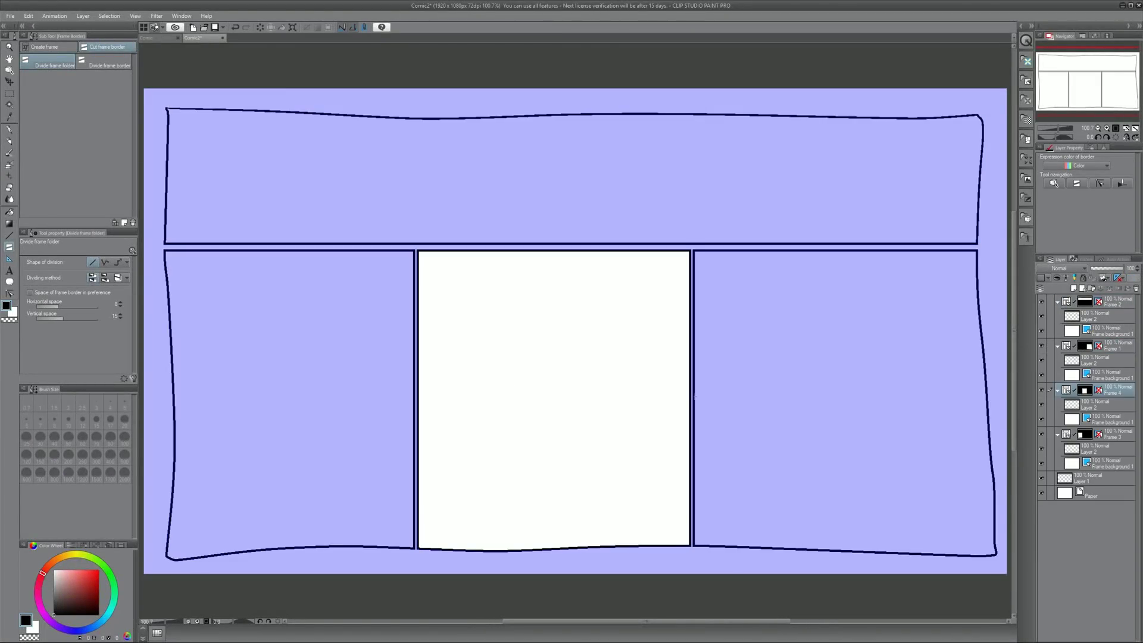
Step: Draw a small stick figure with the Darker pencil near the middle of the top panel, on Layer 2 of Frame 2
{"action": "left_click", "coordinate": [10, 141]}
{"action": "left_click", "coordinate": [1105, 317]}
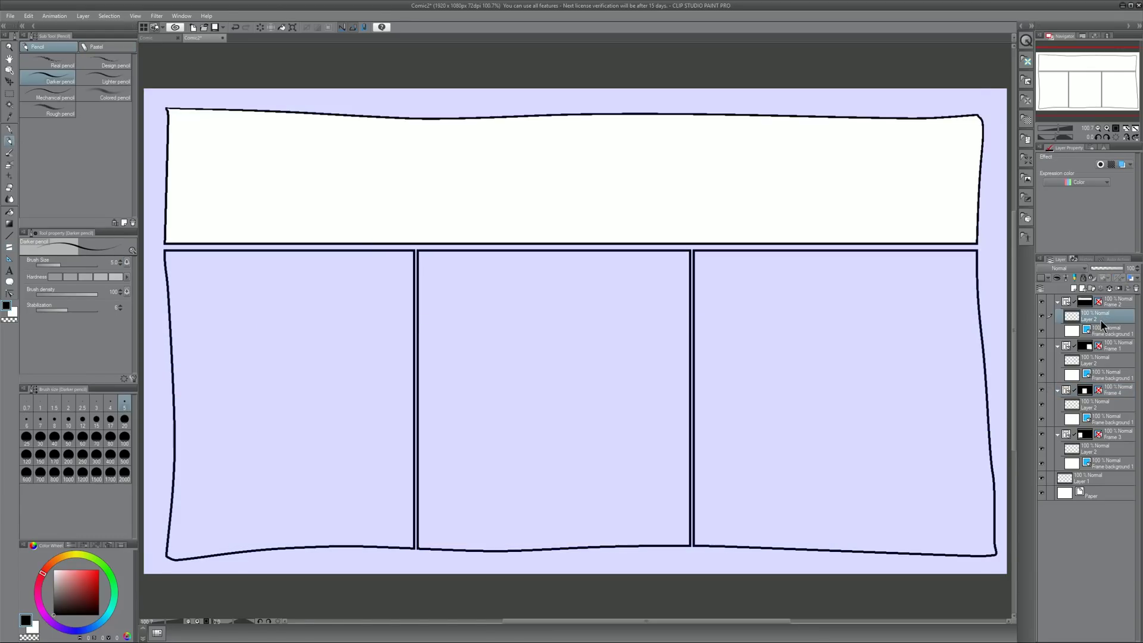
{"action": "mouse_move", "coordinate": [491, 168]}
{"action": "left_mouse_down"}
{"action": "mouse_move", "coordinate": [509, 186]}
{"action": "mouse_move", "coordinate": [507, 233]}
{"action": "left_mouse_up"}
{"action": "mouse_move", "coordinate": [506, 203]}
{"action": "left_mouse_down"}
{"action": "mouse_move", "coordinate": [486, 220]}
{"action": "mouse_move", "coordinate": [530, 222]}
{"action": "left_mouse_up"}
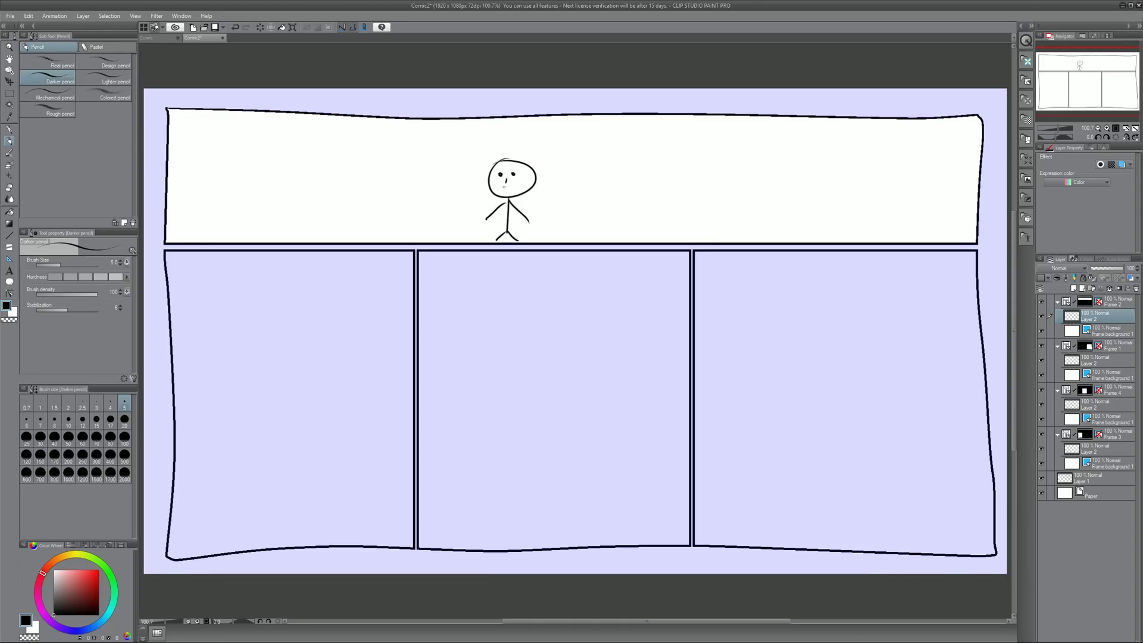
{"action": "left_click_drag", "start_coordinate": [501, 186], "coordinate": [520, 185]}
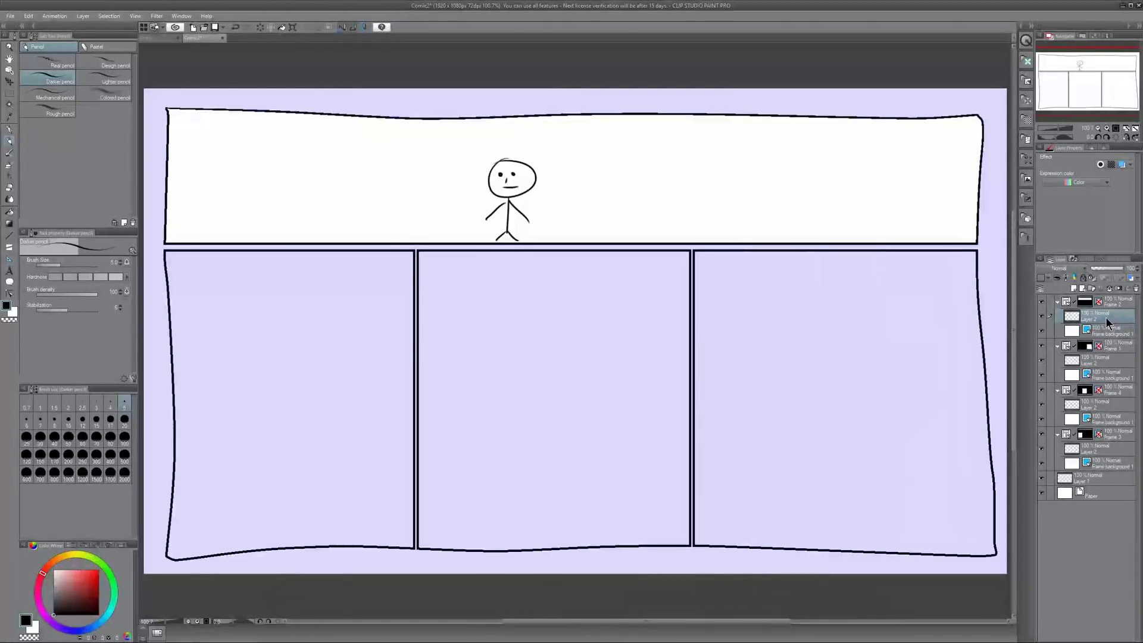
Step: Draw a larger open-mouthed stick figure with one raised arm in the lower-left panel, on Layer 2 of Frame 3
{"action": "left_click", "coordinate": [1101, 448]}
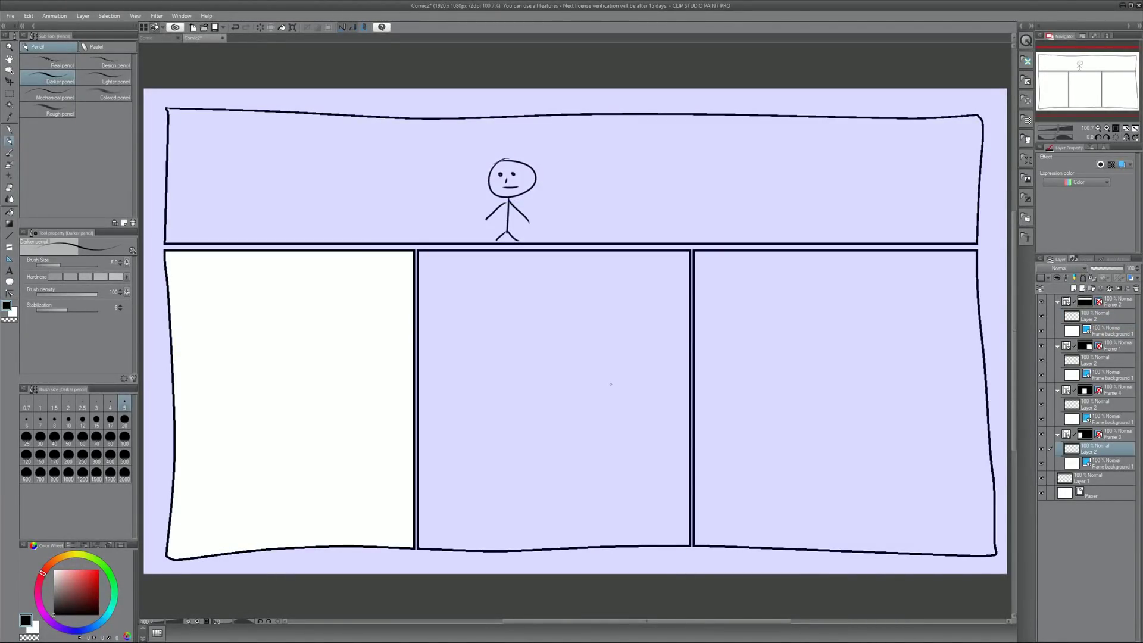
{"action": "mouse_move", "coordinate": [301, 337]}
{"action": "left_mouse_down"}
{"action": "mouse_move", "coordinate": [276, 439]}
{"action": "mouse_move", "coordinate": [284, 338]}
{"action": "mouse_move", "coordinate": [285, 370]}
{"action": "mouse_move", "coordinate": [316, 362]}
{"action": "mouse_move", "coordinate": [310, 406]}
{"action": "mouse_move", "coordinate": [292, 416]}
{"action": "mouse_move", "coordinate": [314, 409]}
{"action": "mouse_move", "coordinate": [314, 542]}
{"action": "left_mouse_up"}
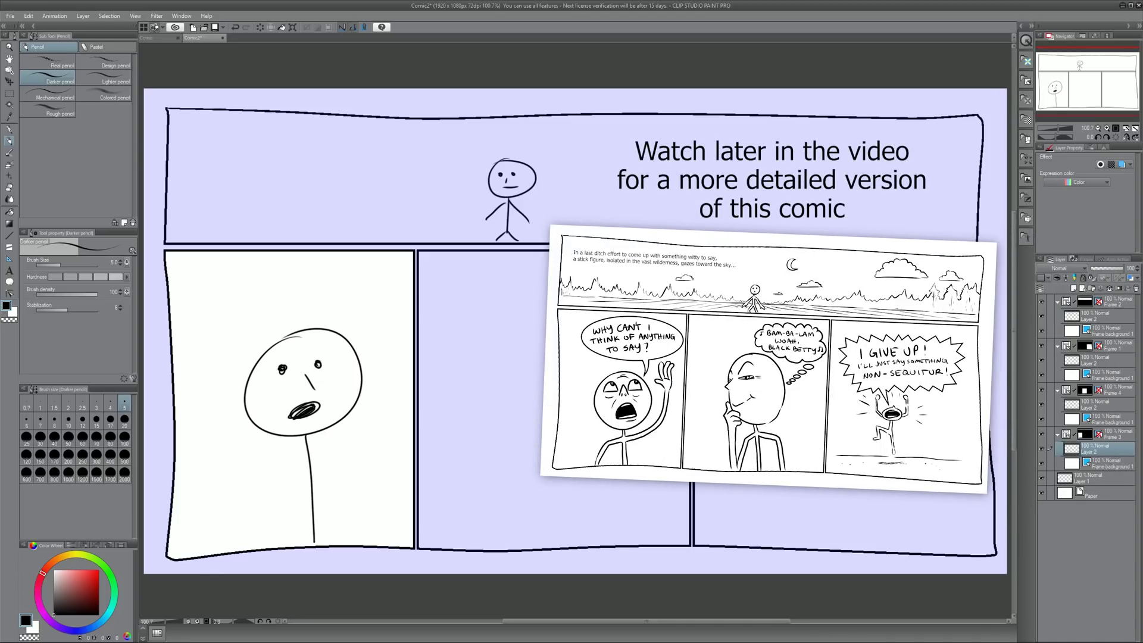
{"action": "left_click_drag", "start_coordinate": [311, 465], "coordinate": [403, 381]}
{"action": "left_click_drag", "start_coordinate": [312, 462], "coordinate": [243, 517]}
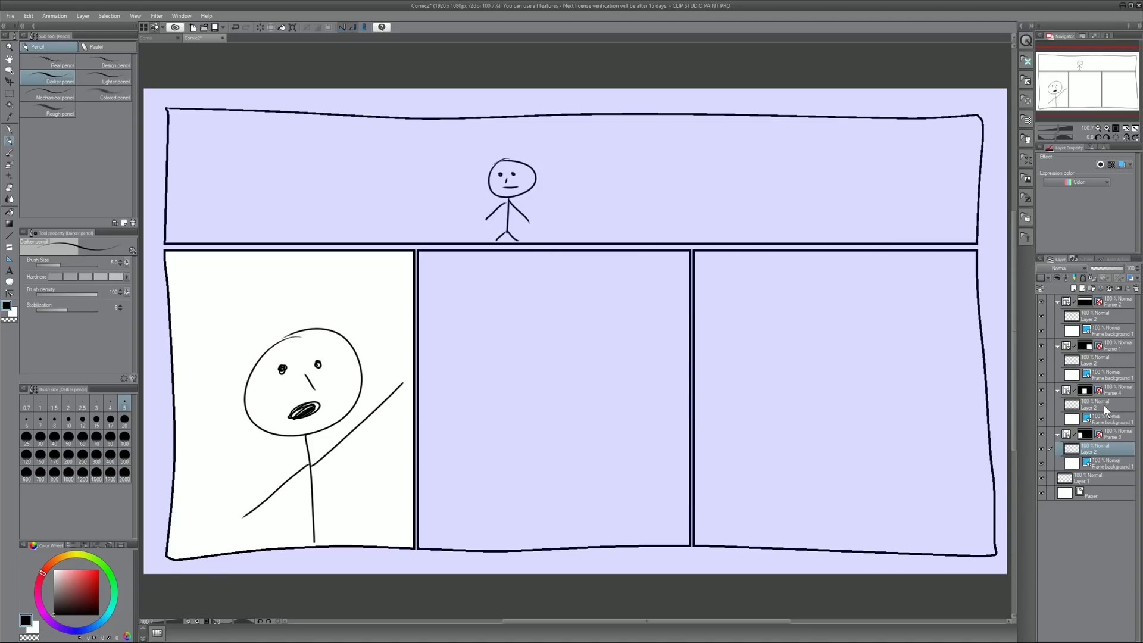
Step: Draw a close-up stick figure with wide eyes, jagged teeth and raised arms in the lower-middle panel, on Layer 2 of Frame 4
{"action": "left_click", "coordinate": [1103, 406]}
{"action": "mouse_move", "coordinate": [531, 301]}
{"action": "left_mouse_down"}
{"action": "mouse_move", "coordinate": [454, 385]}
{"action": "mouse_move", "coordinate": [526, 299]}
{"action": "left_mouse_up"}
{"action": "mouse_move", "coordinate": [499, 353]}
{"action": "left_mouse_down"}
{"action": "mouse_move", "coordinate": [481, 370]}
{"action": "mouse_move", "coordinate": [485, 359]}
{"action": "left_mouse_up"}
{"action": "left_click_drag", "start_coordinate": [565, 347], "coordinate": [563, 344]}
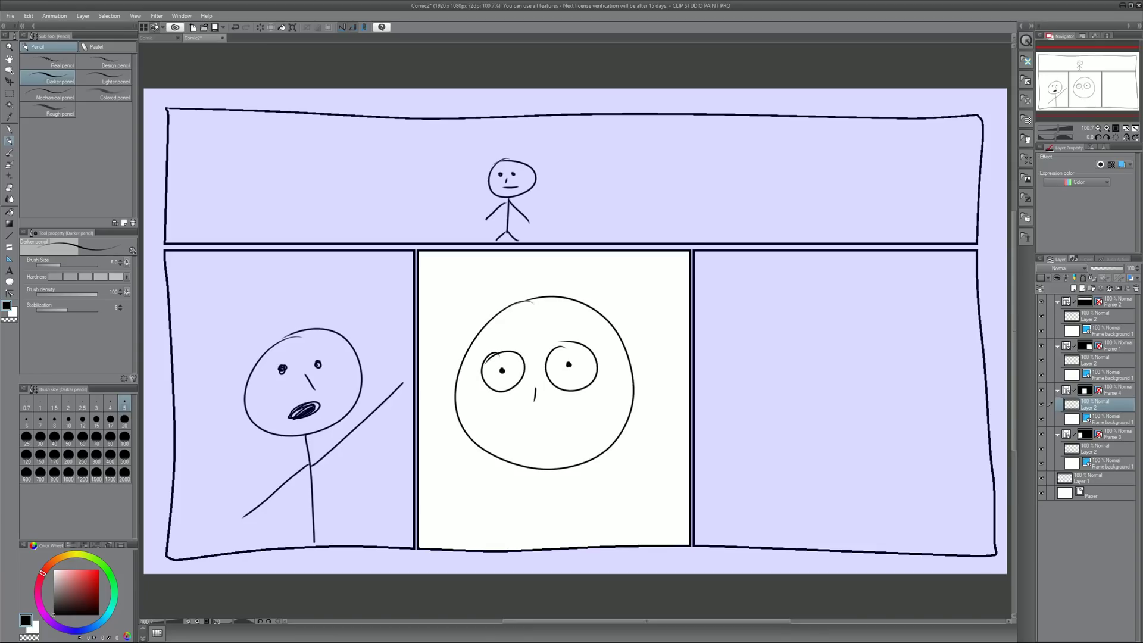
{"action": "mouse_move", "coordinate": [559, 412]}
{"action": "left_mouse_down"}
{"action": "mouse_move", "coordinate": [581, 441]}
{"action": "mouse_move", "coordinate": [525, 421]}
{"action": "mouse_move", "coordinate": [558, 412]}
{"action": "left_mouse_up"}
{"action": "mouse_move", "coordinate": [513, 428]}
{"action": "left_mouse_down"}
{"action": "mouse_move", "coordinate": [567, 419]}
{"action": "mouse_move", "coordinate": [545, 443]}
{"action": "mouse_move", "coordinate": [577, 441]}
{"action": "mouse_move", "coordinate": [557, 546]}
{"action": "left_mouse_up"}
{"action": "mouse_move", "coordinate": [441, 439]}
{"action": "left_mouse_down"}
{"action": "mouse_move", "coordinate": [544, 500]}
{"action": "mouse_move", "coordinate": [671, 428]}
{"action": "left_mouse_up"}
Step: Draw a tiny stick figure with emphasis lines around it and a ground line in the lower-right panel, on Layer 2 of Frame 1
{"action": "left_click", "coordinate": [1088, 360]}
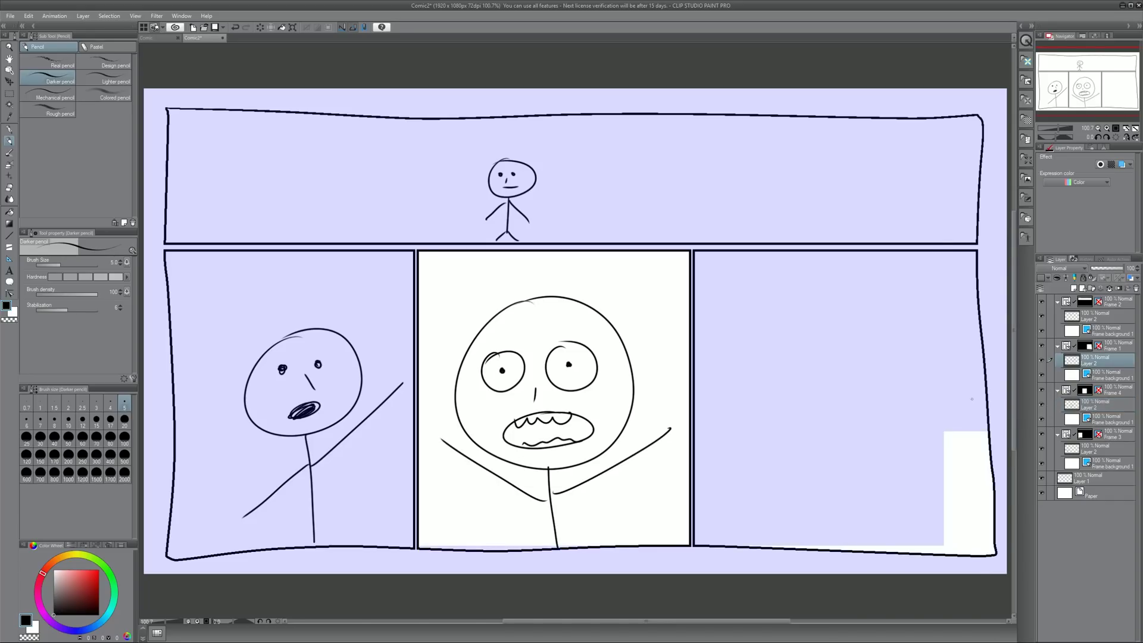
{"action": "left_click_drag", "start_coordinate": [822, 390], "coordinate": [825, 392]}
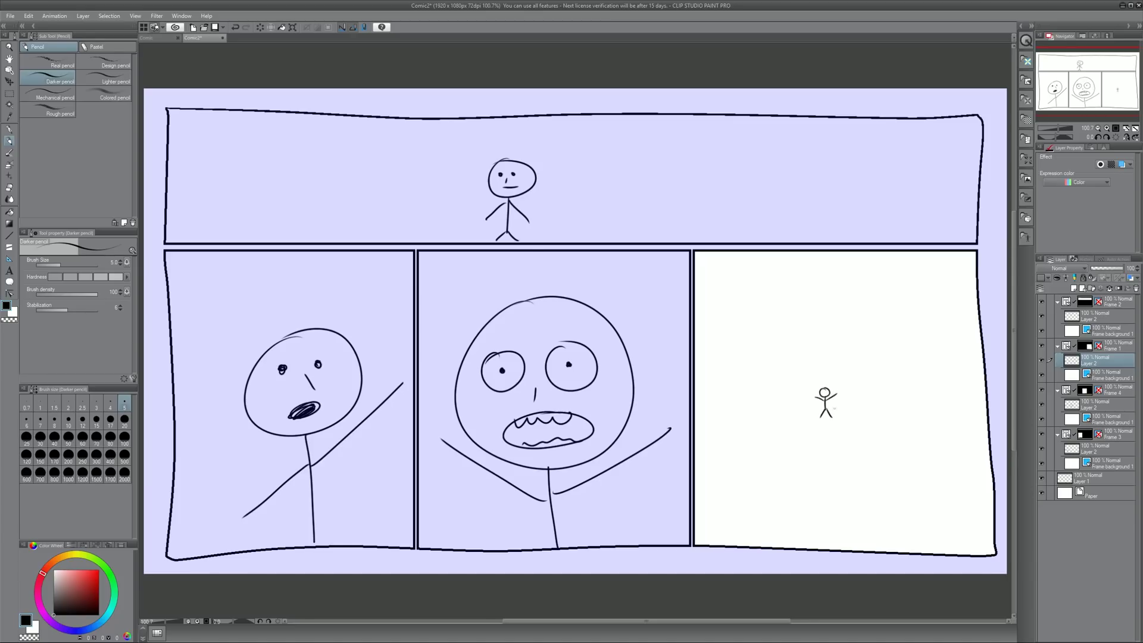
{"action": "left_click_drag", "start_coordinate": [796, 400], "coordinate": [780, 396]}
{"action": "left_click_drag", "start_coordinate": [857, 363], "coordinate": [852, 395]}
{"action": "left_click_drag", "start_coordinate": [860, 405], "coordinate": [874, 406]}
{"action": "left_click_drag", "start_coordinate": [731, 423], "coordinate": [954, 421]}
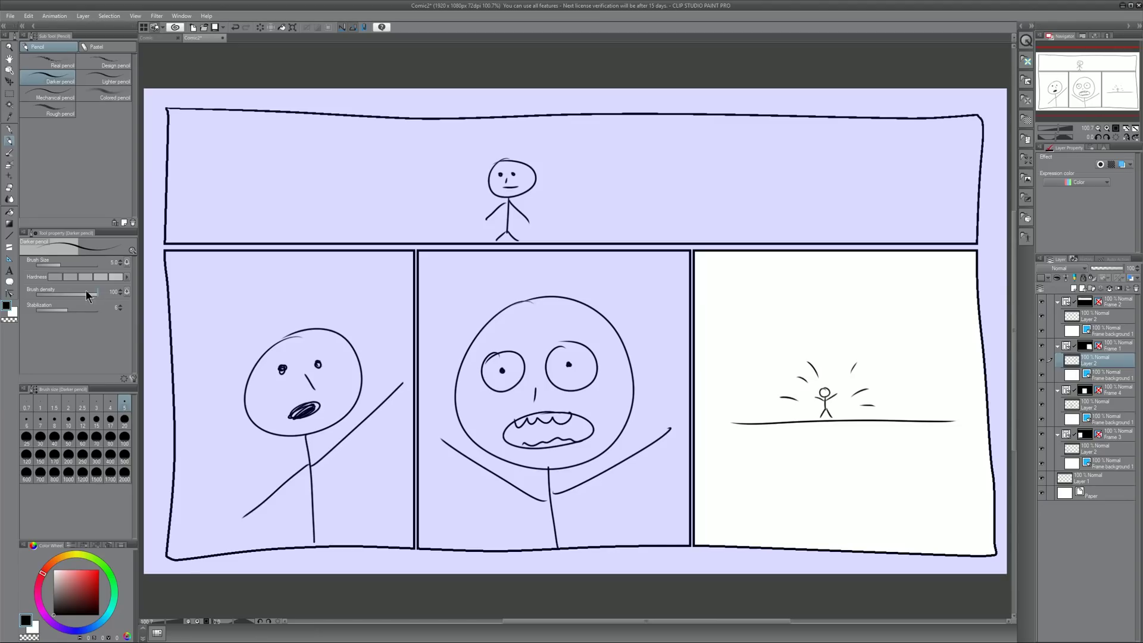
Step: Add the caption "Once upon a tiime, there was a stick figure..." at the top panel's upper left and enlarge it to roughly double size
{"action": "left_click", "coordinate": [10, 271]}
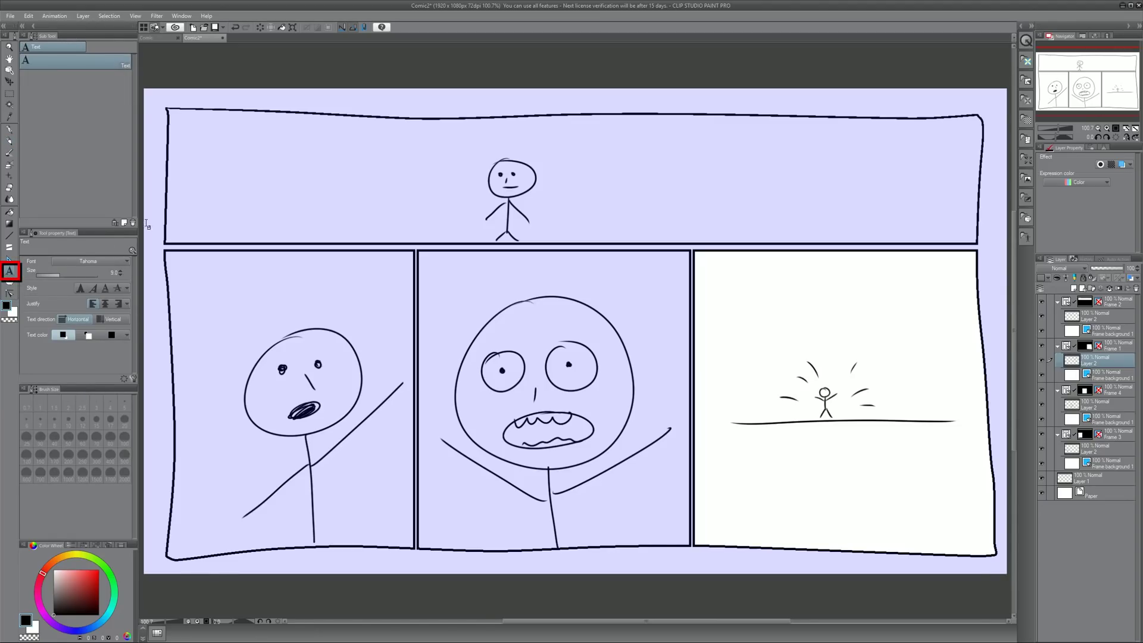
{"action": "left_click", "coordinate": [217, 143]}
{"action": "type", "text": "Once upon a time, there was a stick figure..."}
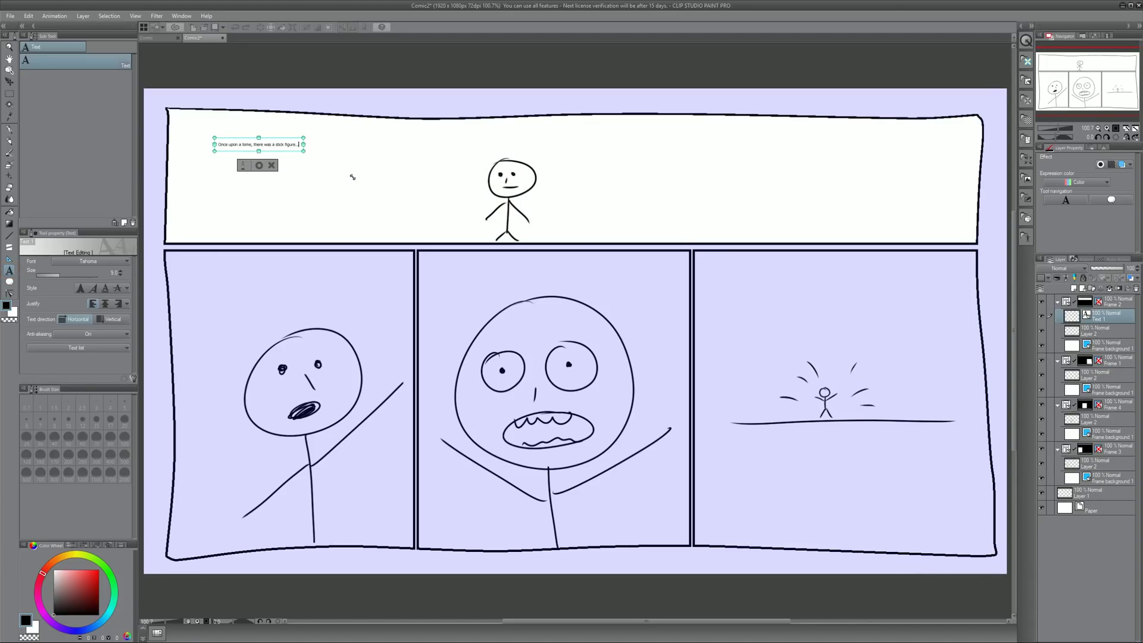
{"action": "left_click_drag", "start_coordinate": [353, 177], "coordinate": [405, 176]}
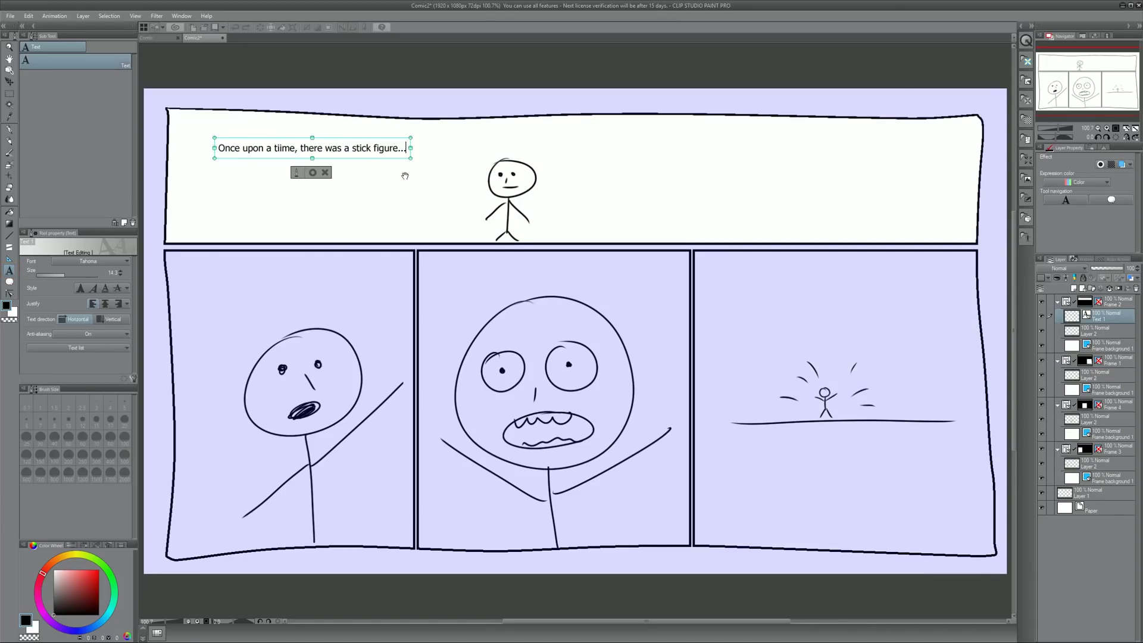
{"action": "left_click", "coordinate": [313, 172]}
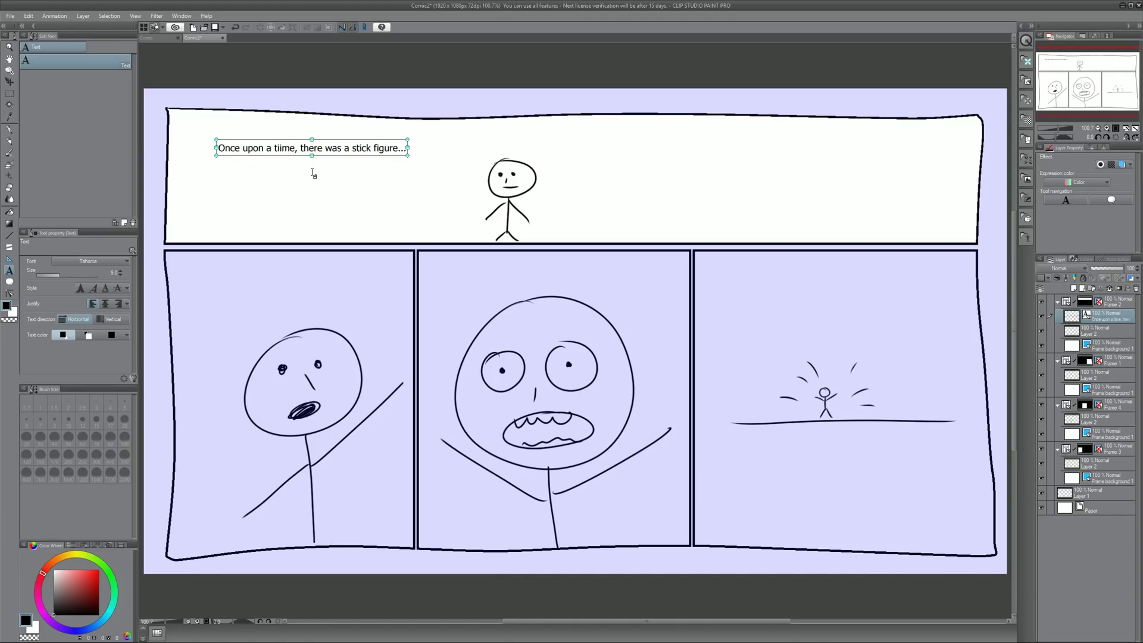
Step: Correct "tiime" to "time" in the top panel's caption
{"action": "left_click", "coordinate": [281, 148]}
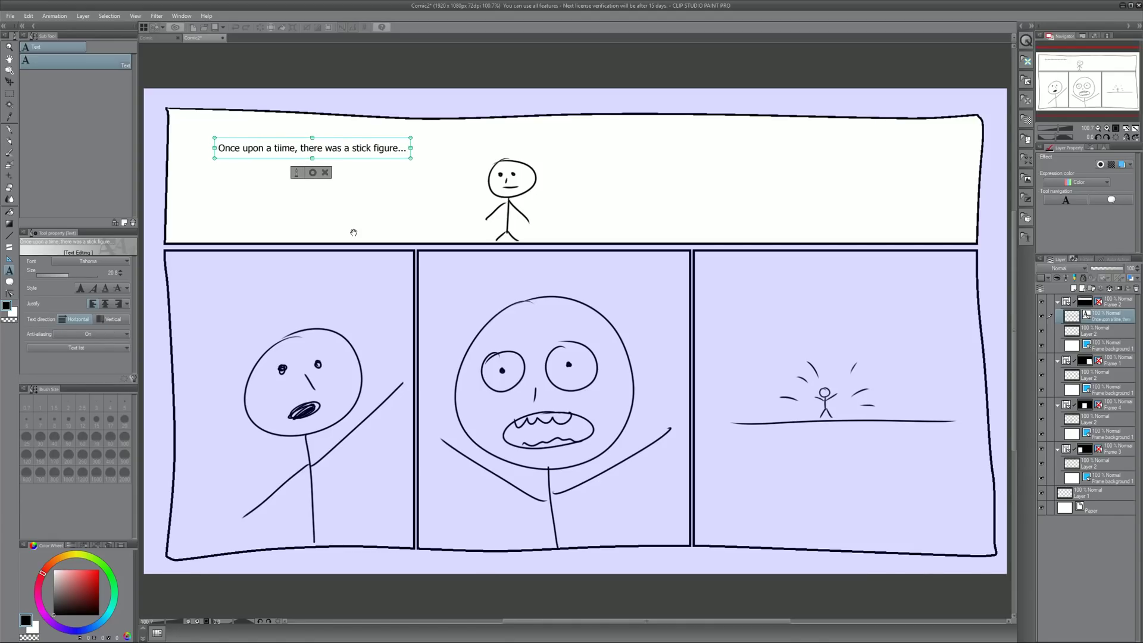
{"action": "key", "text": "BackSpace"}
{"action": "left_click", "coordinate": [313, 172]}
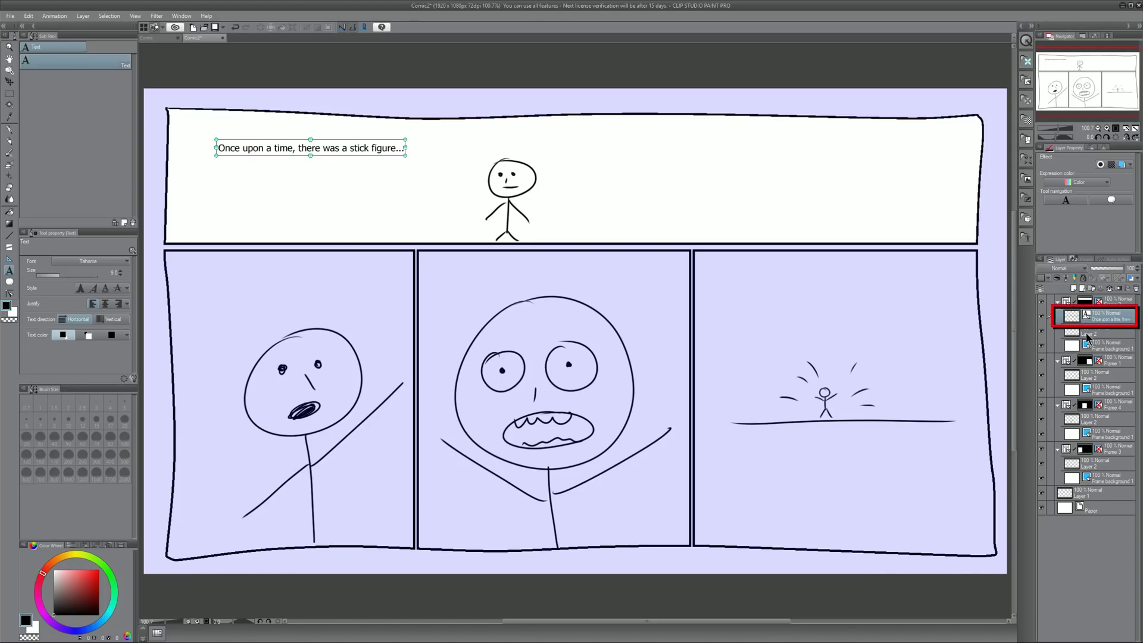
Step: Toggle the Frame 2 folder's visibility, and move the caption layer slightly right and down toward the stick figure
{"action": "left_click", "coordinate": [1042, 302]}
{"action": "left_click", "coordinate": [1042, 302]}
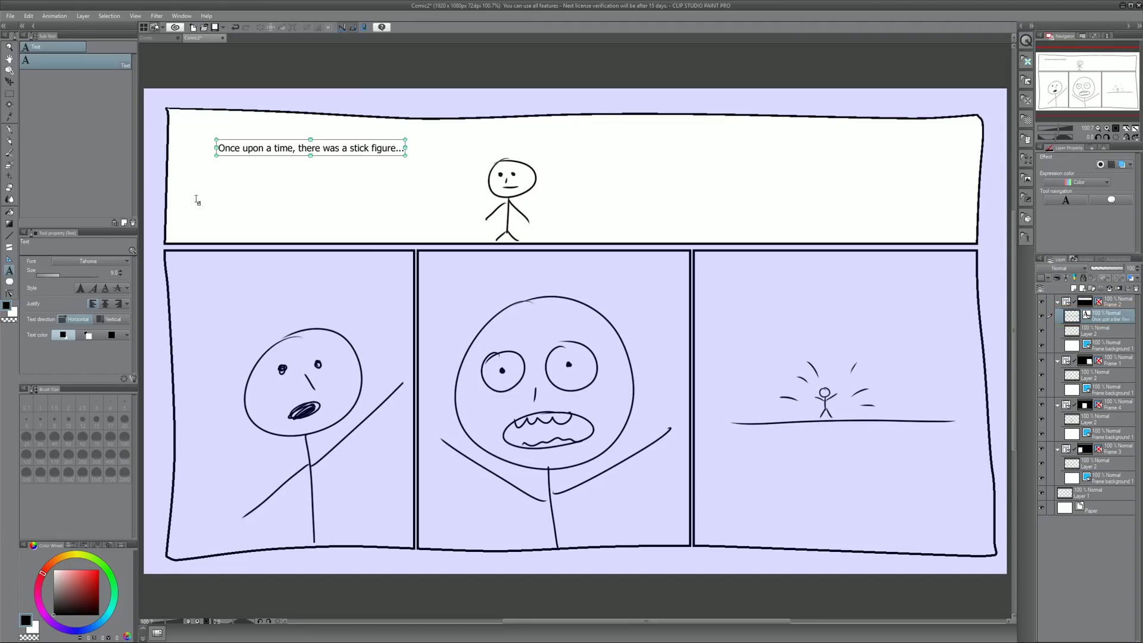
{"action": "left_click", "coordinate": [10, 82]}
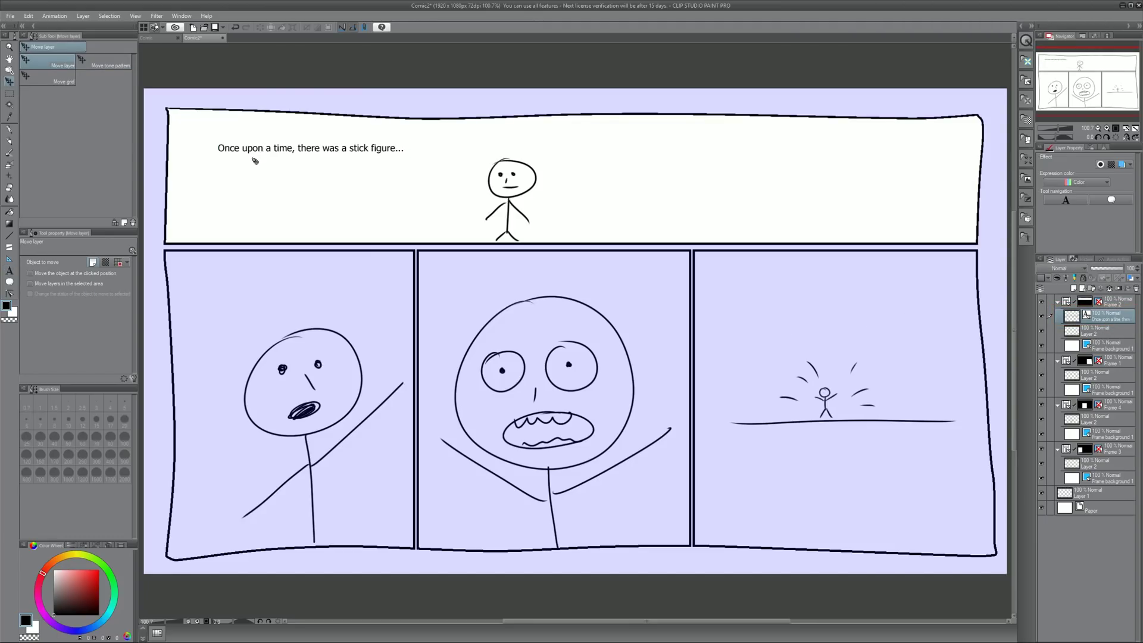
{"action": "left_click_drag", "start_coordinate": [269, 145], "coordinate": [306, 155]}
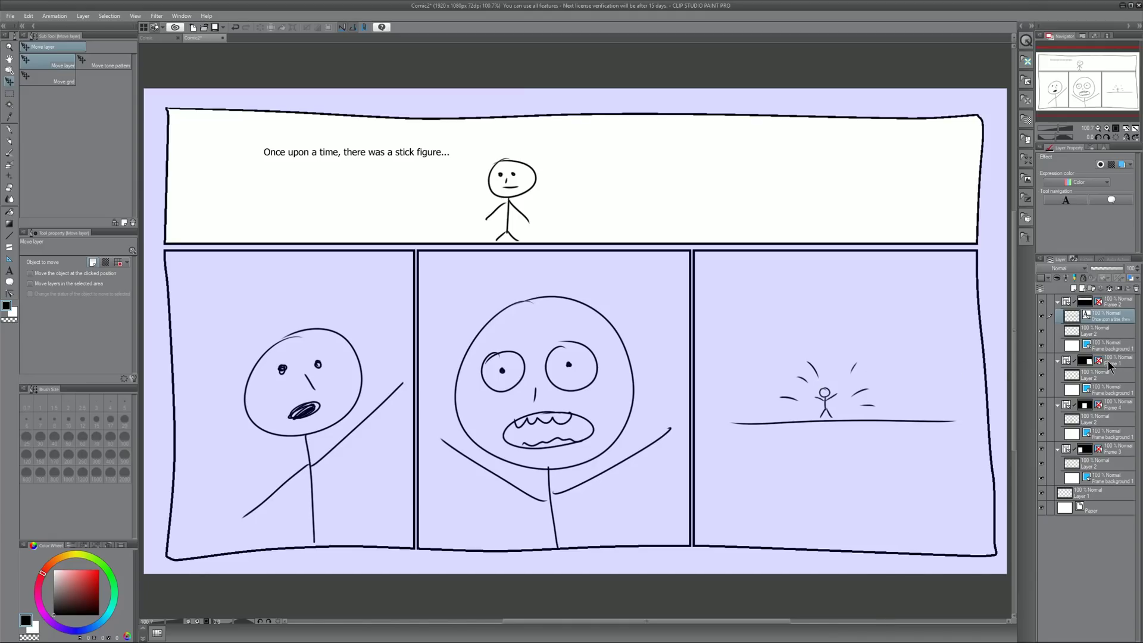
Step: In the Frame 3 folder, draw a wide ellipse speech balloon above the stick figure's head in the lower-left panel
{"action": "left_click", "coordinate": [1100, 465]}
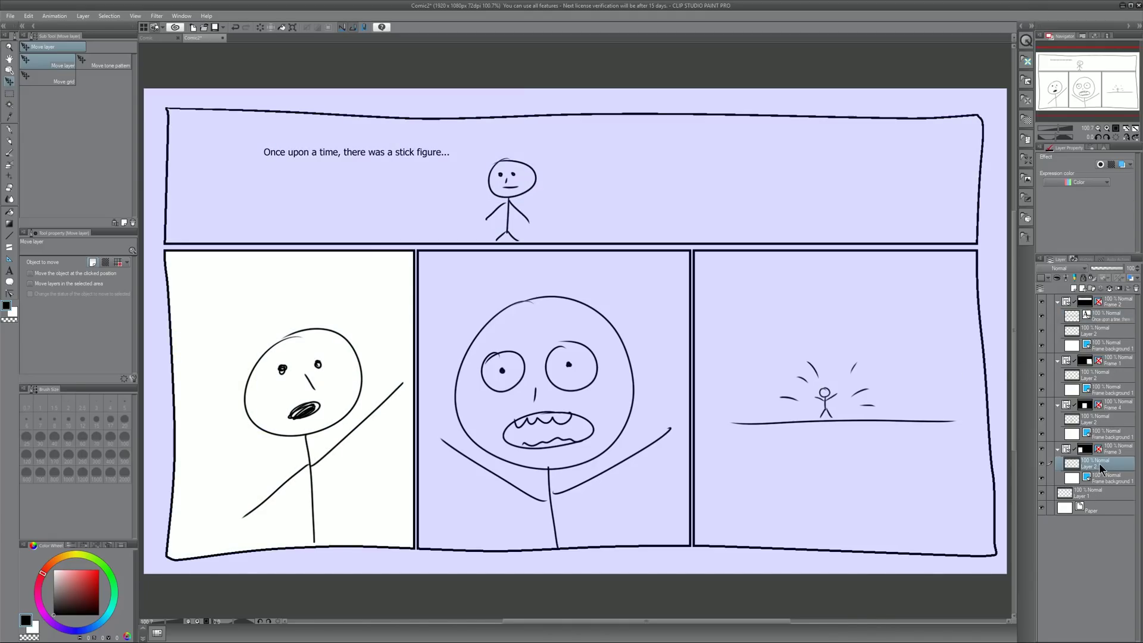
{"action": "left_click", "coordinate": [9, 282]}
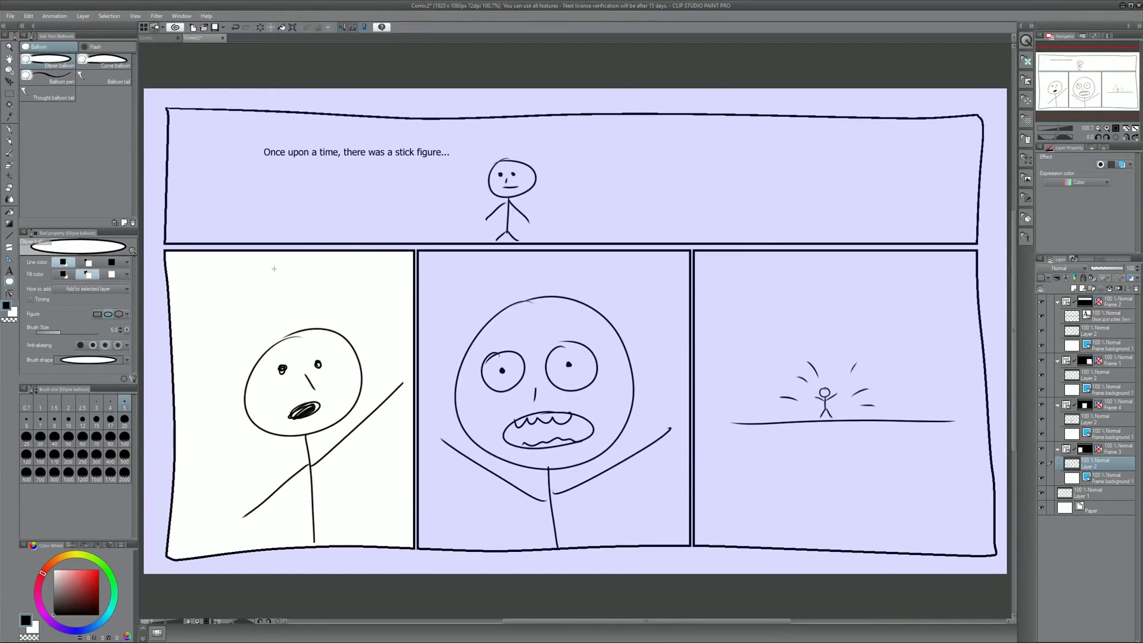
{"action": "left_click_drag", "start_coordinate": [245, 266], "coordinate": [405, 330]}
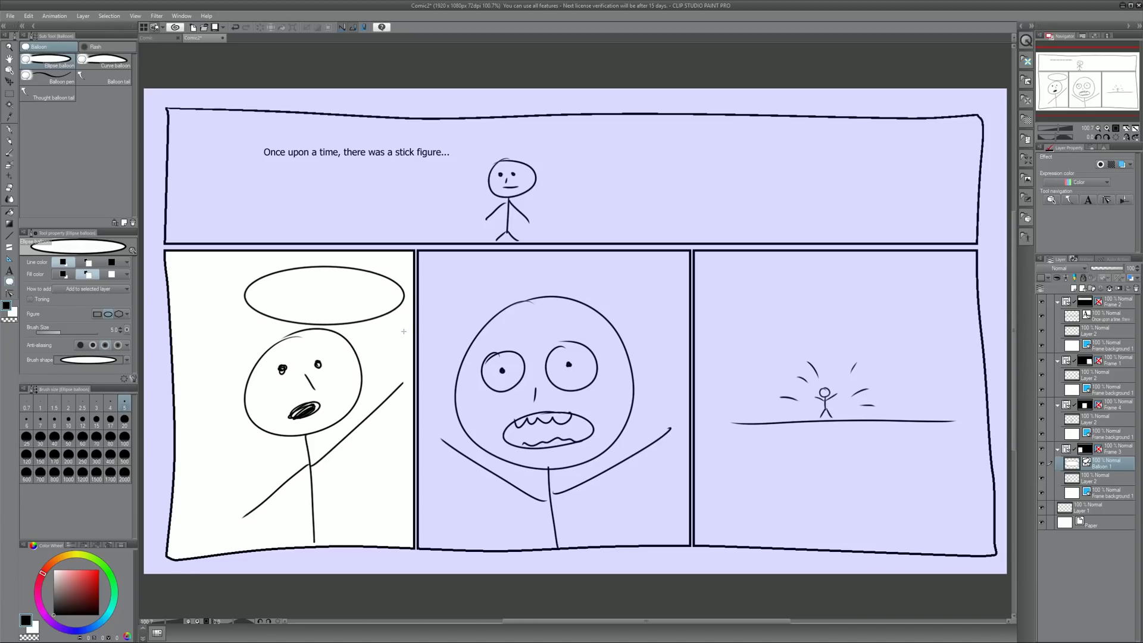
Step: Try a straight-line balloon tail toward the lower-left figure's face, change the bending method to Polyline, and undo the tail
{"action": "left_click", "coordinate": [93, 79]}
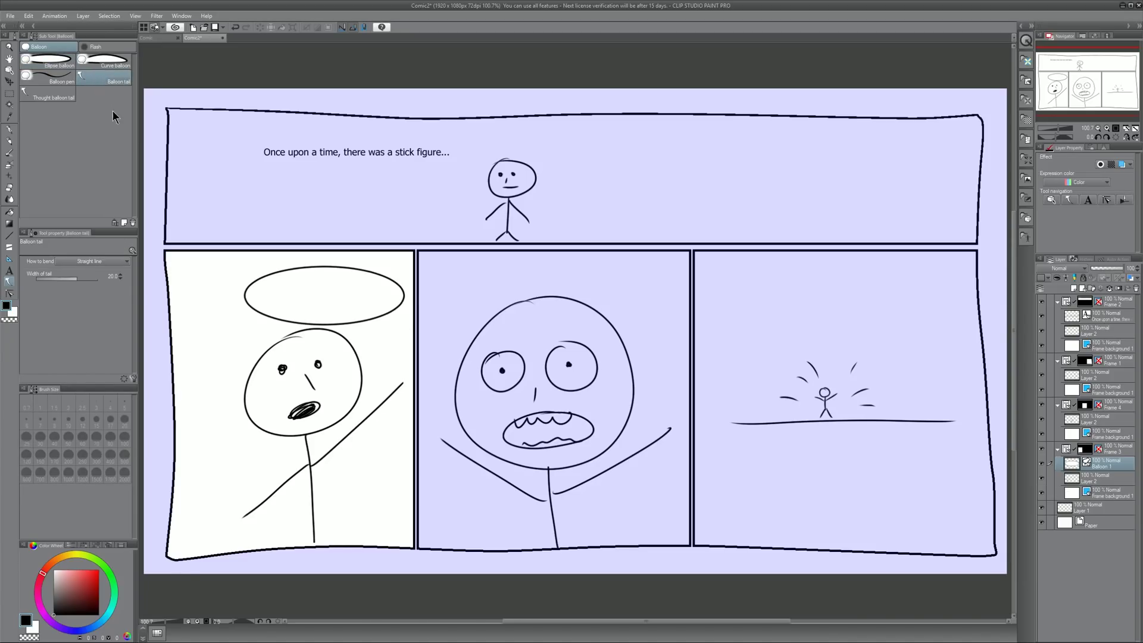
{"action": "left_click_drag", "start_coordinate": [363, 312], "coordinate": [348, 361]}
{"action": "left_click", "coordinate": [106, 262]}
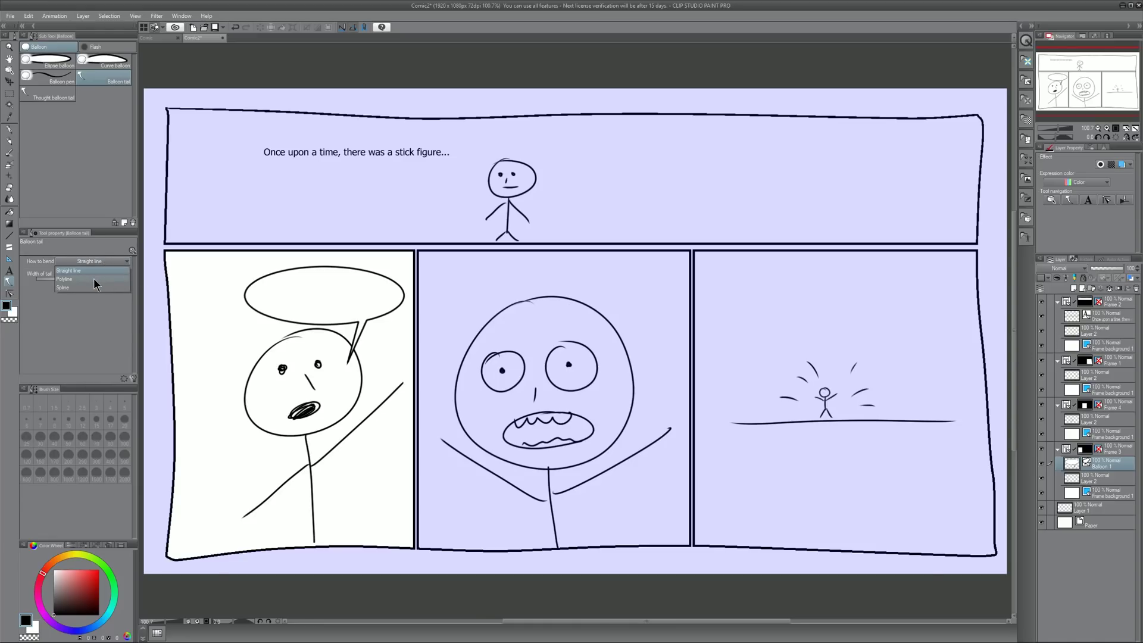
{"action": "left_click", "coordinate": [94, 277]}
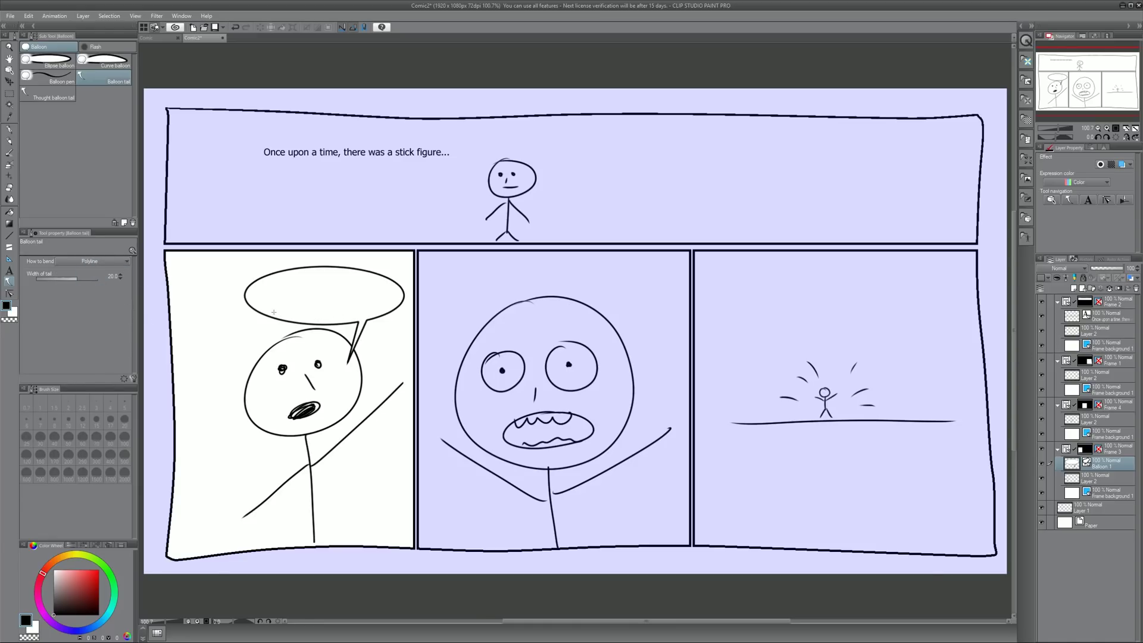
{"action": "key", "text": "ctrl+z"}
Step: Try a bent Polyline tail from the ellipse balloon toward the lower-left figure's head and undo it
{"action": "left_click", "coordinate": [366, 311]}
{"action": "left_click", "coordinate": [386, 334]}
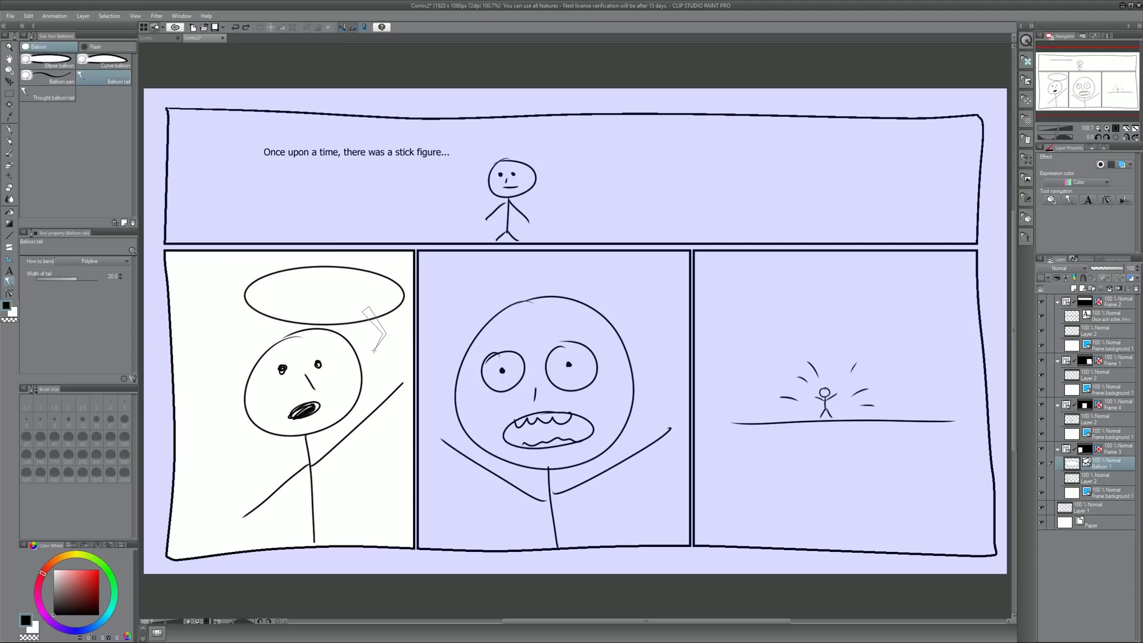
{"action": "double_click", "coordinate": [351, 369]}
{"action": "key", "text": "ctrl+z"}
Step: Set the balloon tail's bending method to Spline, try a curved tail toward the figure's head, and undo it
{"action": "left_click", "coordinate": [89, 262]}
{"action": "left_click", "coordinate": [78, 287]}
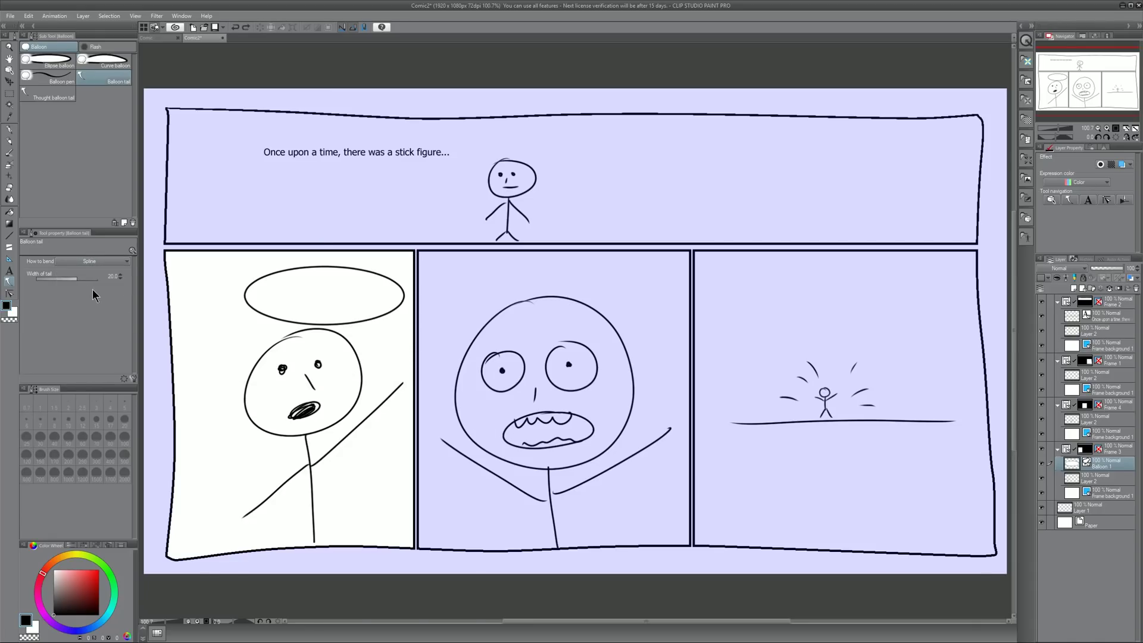
{"action": "left_click", "coordinate": [365, 310]}
{"action": "left_click", "coordinate": [384, 326]}
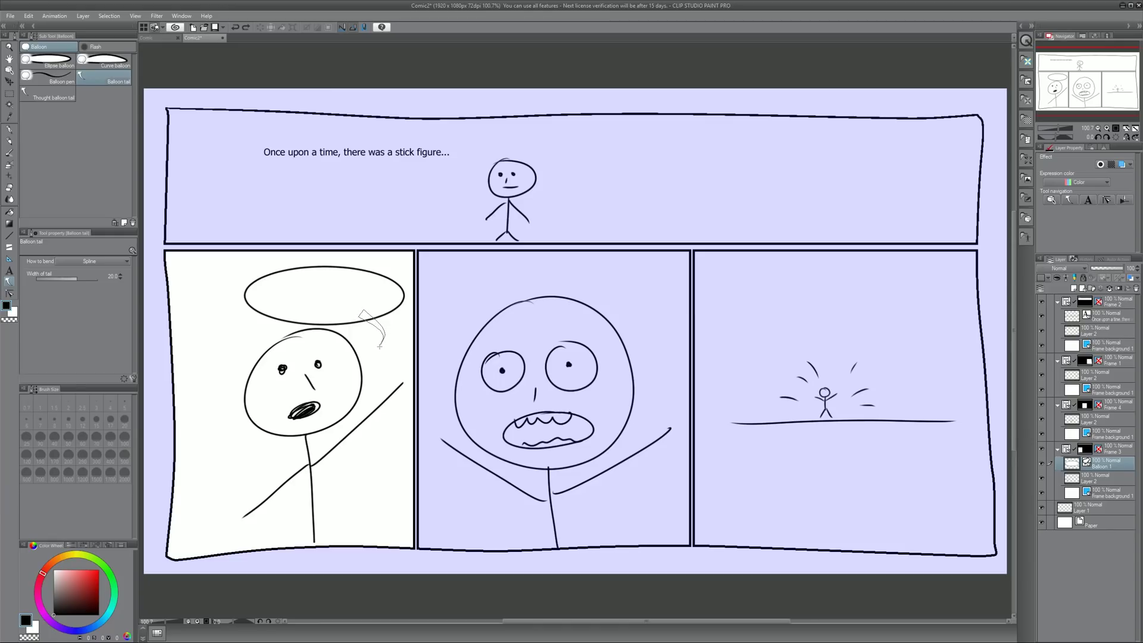
{"action": "double_click", "coordinate": [345, 368]}
{"action": "key", "text": "ctrl+z"}
Step: Reduce the tail width and try a slim Spline tail from the ellipse balloon toward the figure's head
{"action": "left_click_drag", "start_coordinate": [78, 278], "coordinate": [76, 278]}
{"action": "left_click", "coordinate": [360, 311]}
{"action": "left_click", "coordinate": [367, 331]}
{"action": "double_click", "coordinate": [359, 348]}
Step: Undo the slim tail, try a wide Spline tail of width 49.5 on the ellipse balloon, and undo that one too
{"action": "left_click_drag", "start_coordinate": [80, 277], "coordinate": [83, 278]}
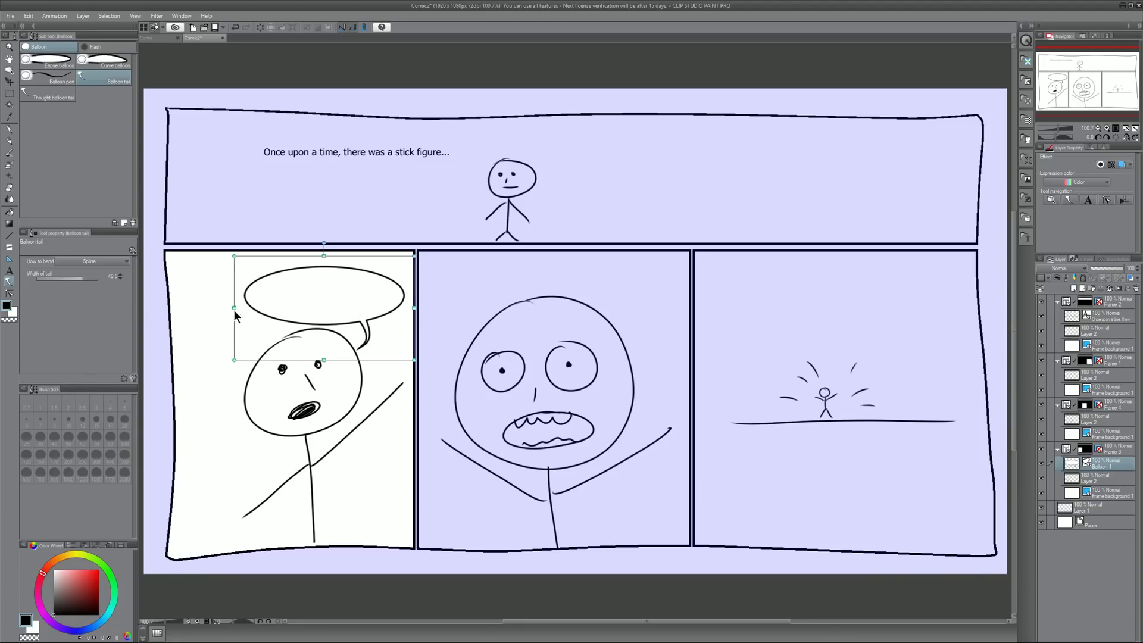
{"action": "key", "text": "ctrl+z"}
{"action": "left_click", "coordinate": [360, 311]}
{"action": "double_click", "coordinate": [352, 351]}
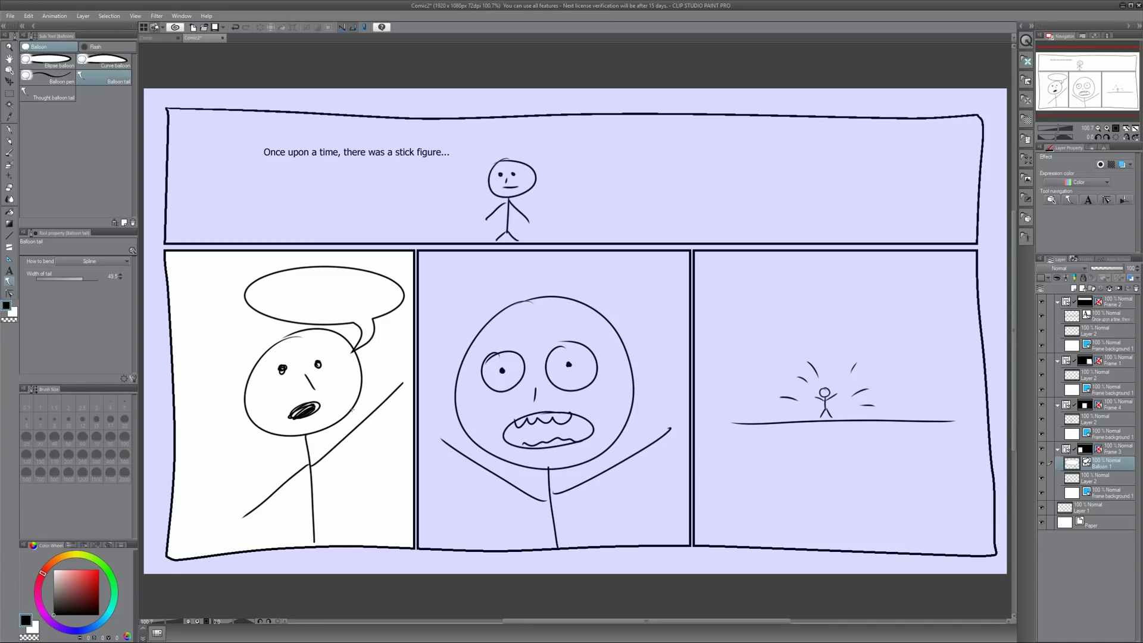
{"action": "key", "text": "ctrl+z"}
Step: Add a narrow curved Spline tail of width 6.5 from the ellipse balloon to the upper right of the figure's head
{"action": "left_click", "coordinate": [361, 334]}
{"action": "double_click", "coordinate": [351, 351]}
{"action": "key", "text": "ctrl+z"}
{"action": "key", "text": "ctrl+y"}
Step: Add the text "CAN ANYONE HEAR ME?" inside the ellipse balloon and enlarge it to span most of the balloon's width
{"action": "left_click", "coordinate": [9, 271]}
{"action": "left_click", "coordinate": [277, 288]}
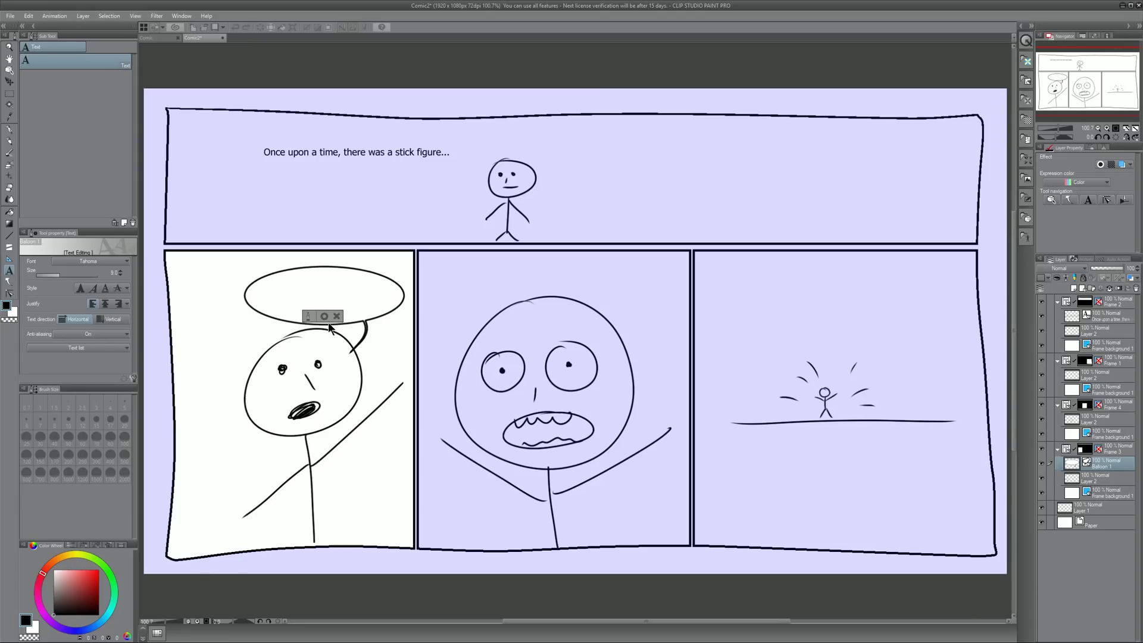
{"action": "type", "text": "CAN ANYONE HEAR ME?"}
{"action": "left_click_drag", "start_coordinate": [359, 283], "coordinate": [395, 267]}
{"action": "key", "text": "alt"}
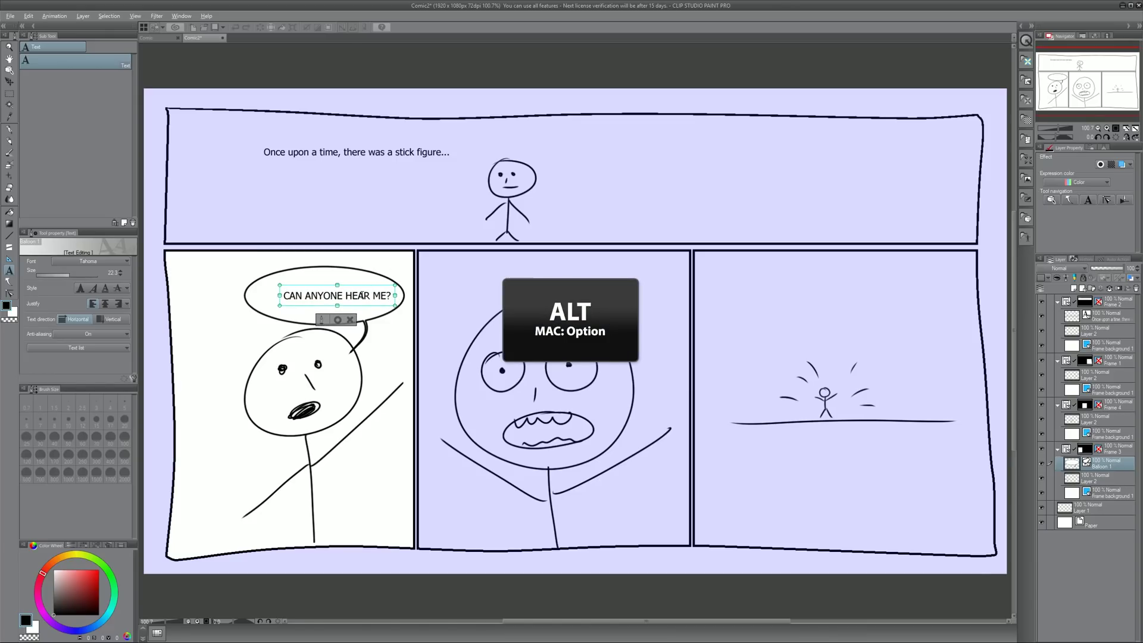
{"action": "key", "text": "Escape"}
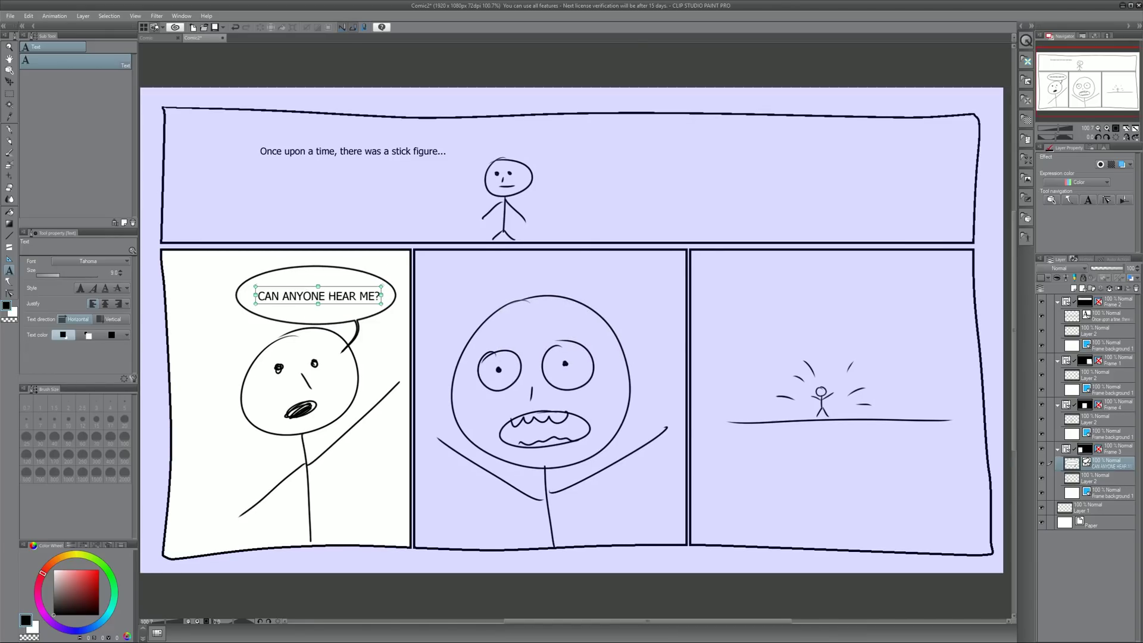
Step: Reposition the "CAN ANYONE HEAR ME?" text so it sits centred inside the ellipse balloon
{"action": "key", "text": "Right"}
{"action": "key", "text": "Right"}
{"action": "key", "text": "Right"}
{"action": "key", "text": "Up"}
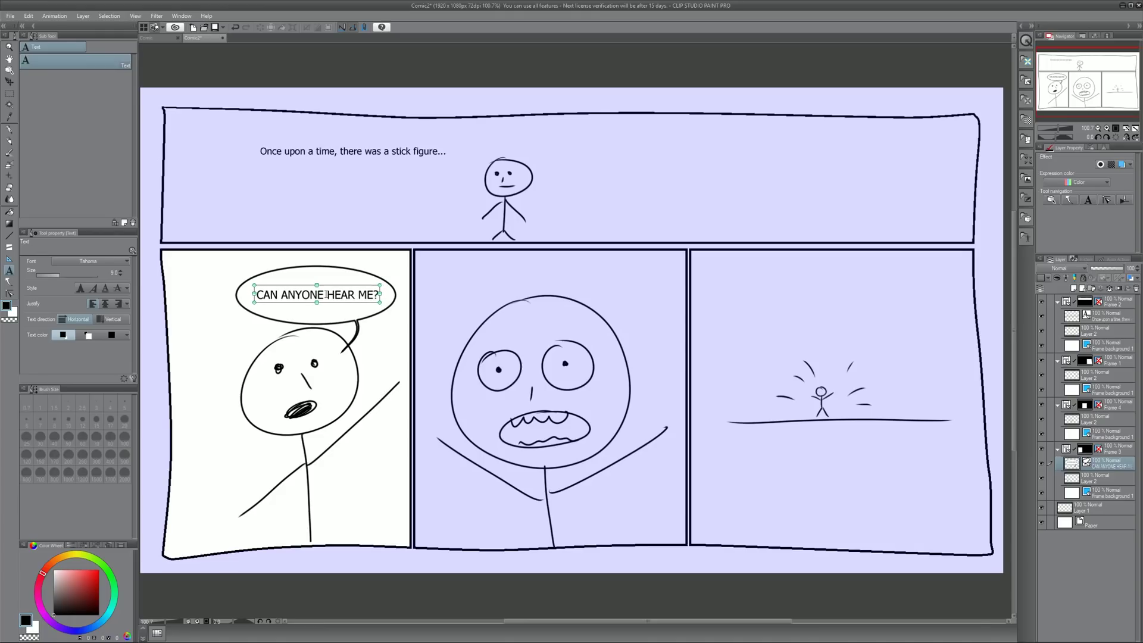
{"action": "left_click", "coordinate": [332, 293]}
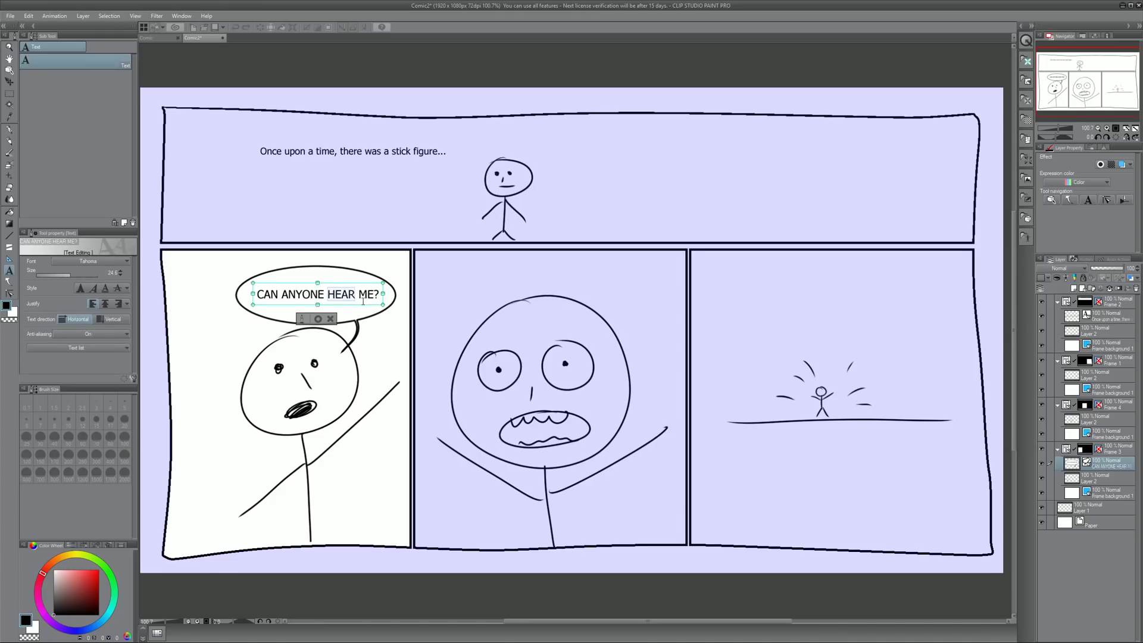
{"action": "left_click", "coordinate": [319, 319]}
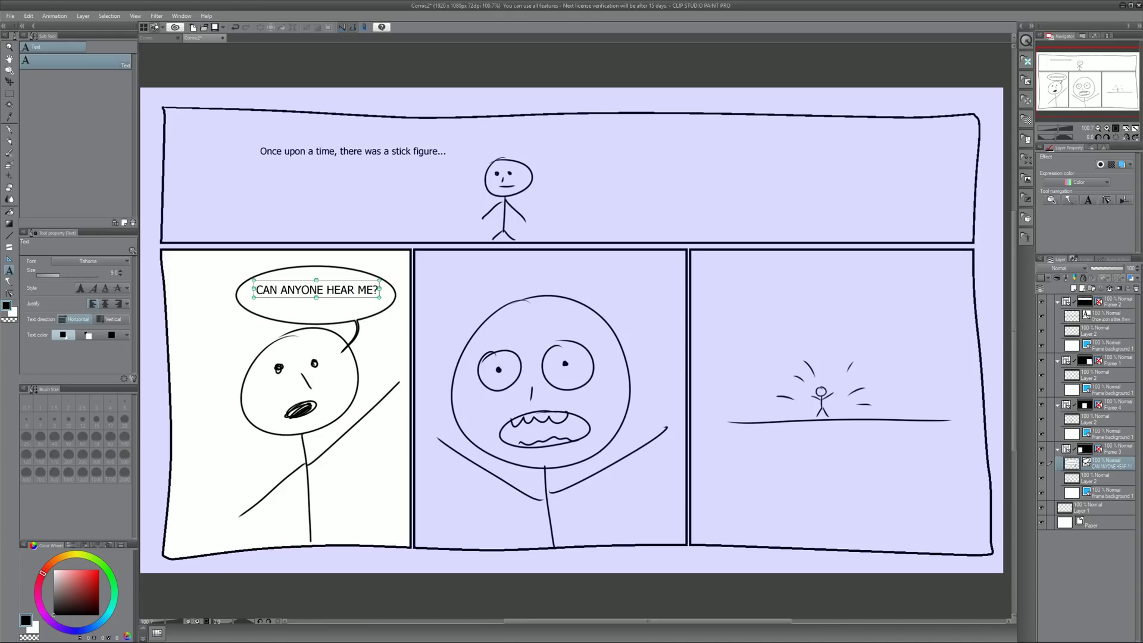
{"action": "left_click_drag", "start_coordinate": [344, 289], "coordinate": [344, 292]}
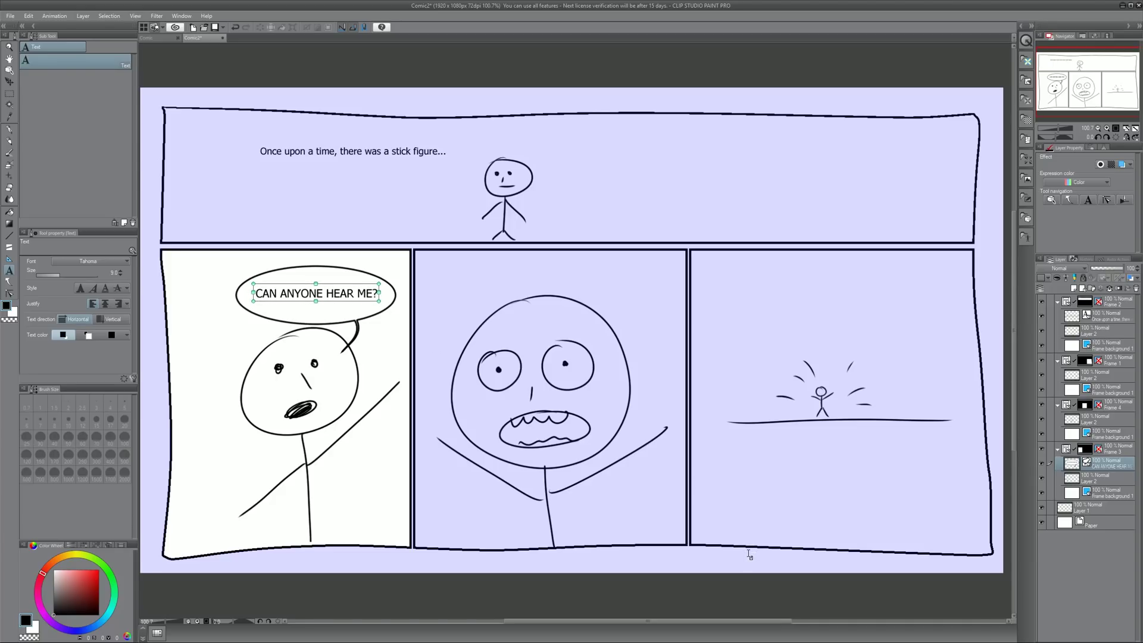
Step: In the Frame 4 folder, draw an irregular Curve balloon around the head's upper right and add a Thought balloon tail pointing to the head
{"action": "left_click", "coordinate": [1073, 419]}
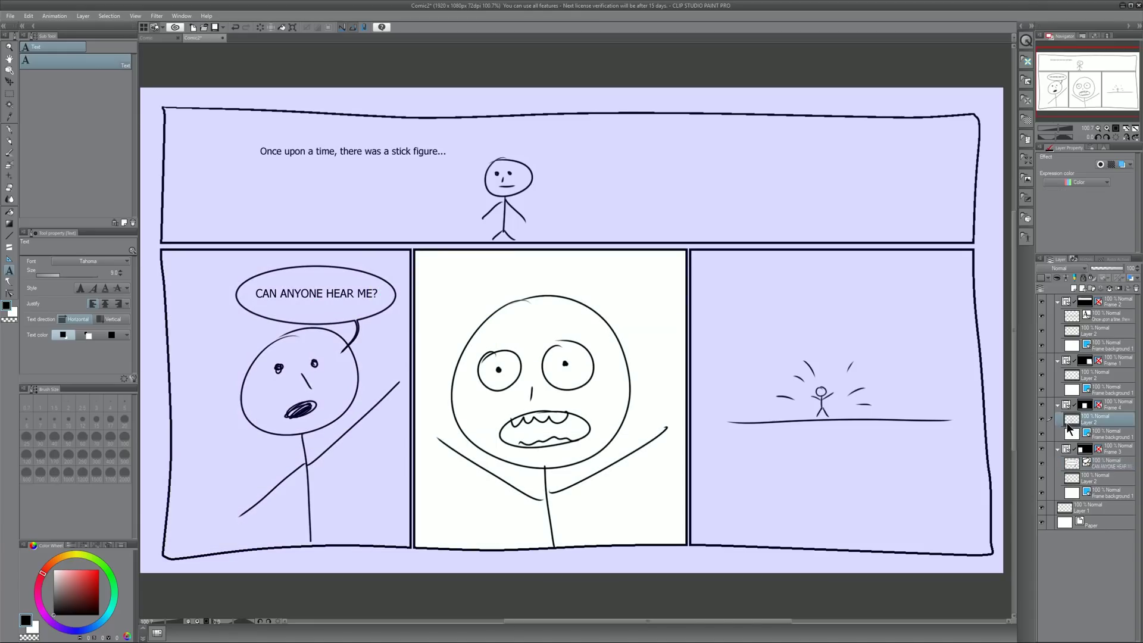
{"action": "left_click", "coordinate": [10, 280]}
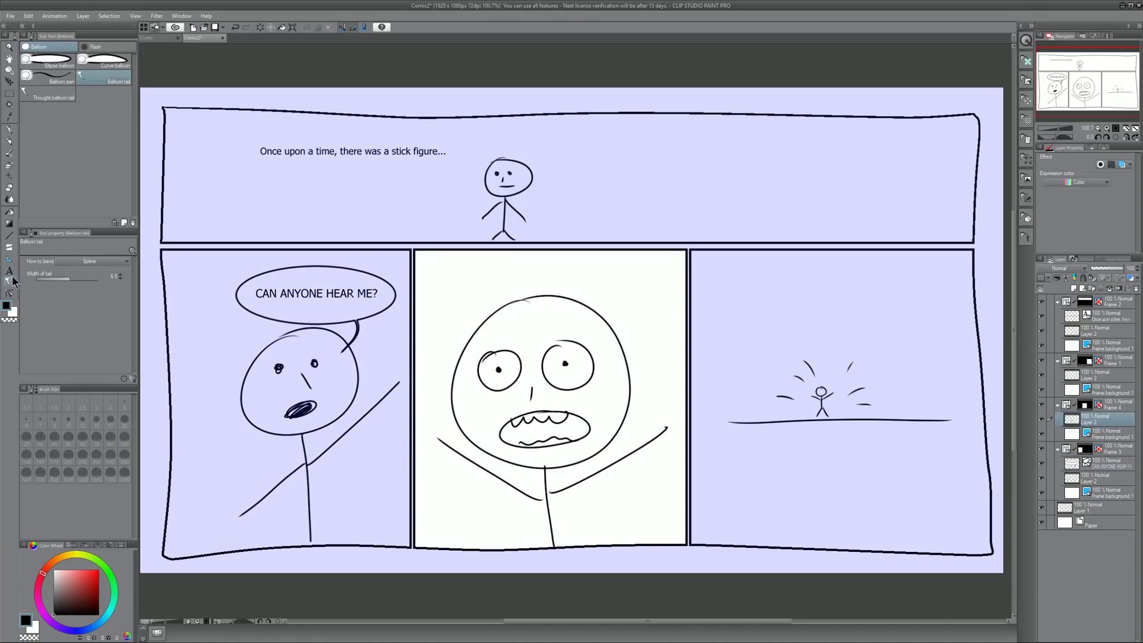
{"action": "left_click", "coordinate": [108, 65]}
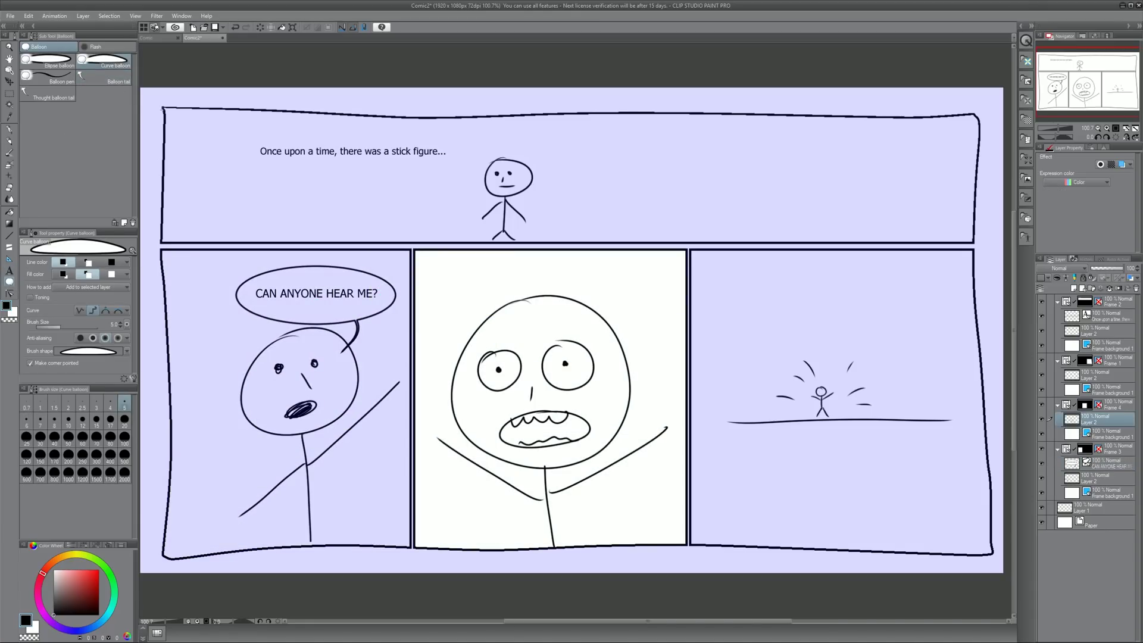
{"action": "left_click", "coordinate": [601, 256]}
{"action": "left_click", "coordinate": [551, 261]}
{"action": "left_click", "coordinate": [549, 283]}
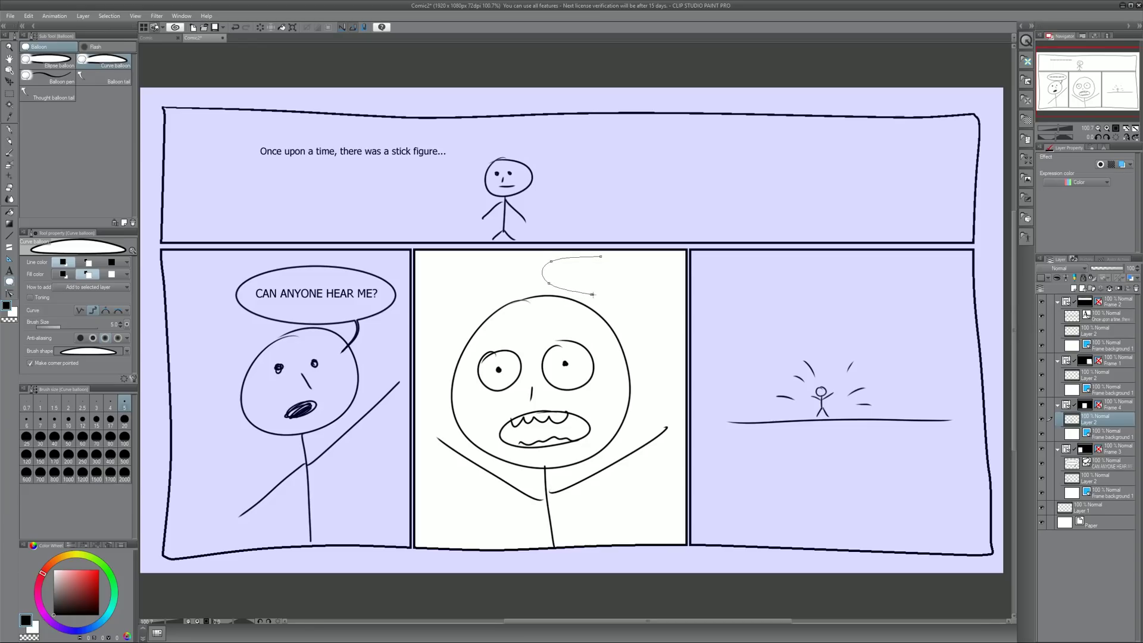
{"action": "left_click", "coordinate": [643, 337]}
{"action": "left_click", "coordinate": [675, 328]}
{"action": "left_click", "coordinate": [680, 304]}
{"action": "left_click", "coordinate": [670, 275]}
{"action": "left_click", "coordinate": [648, 264]}
{"action": "double_click", "coordinate": [601, 257]}
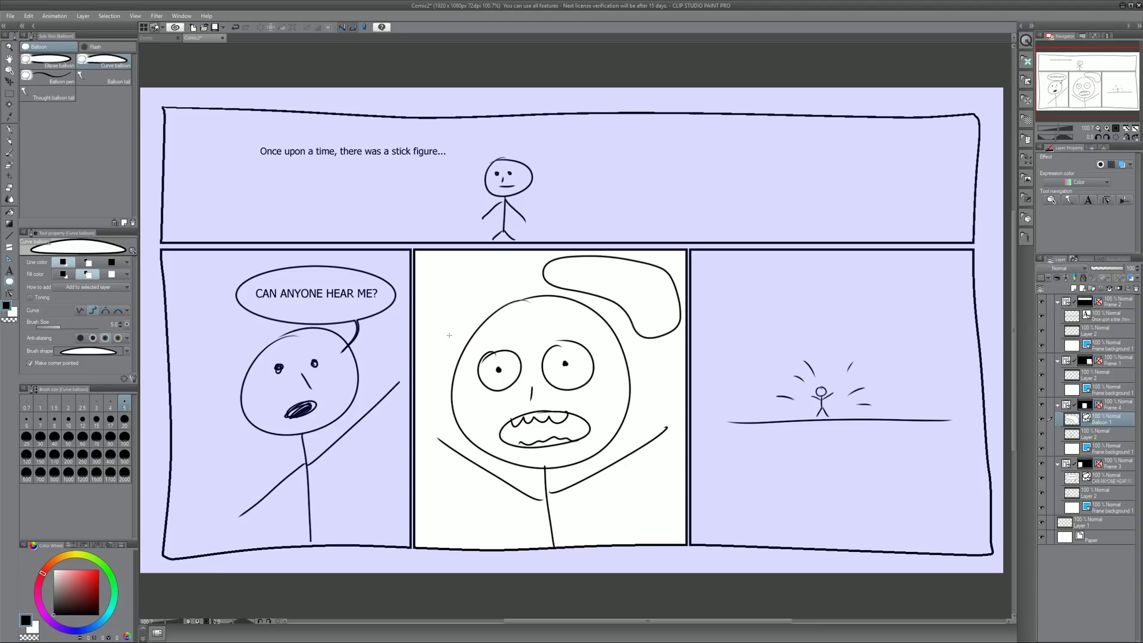
{"action": "left_click", "coordinate": [56, 94]}
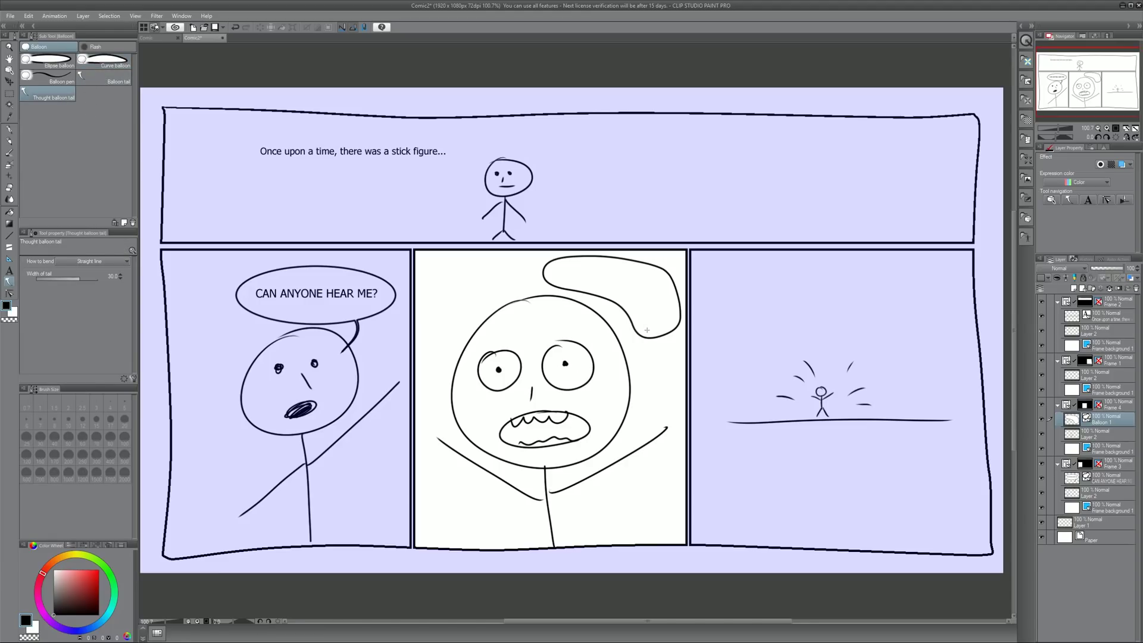
{"action": "left_click_drag", "start_coordinate": [643, 332], "coordinate": [629, 367]}
Step: Create a new raster layer above the middle panel's balloon and handwrite "AM I ALONE?" inside it with the Darker pencil
{"action": "left_click", "coordinate": [9, 141]}
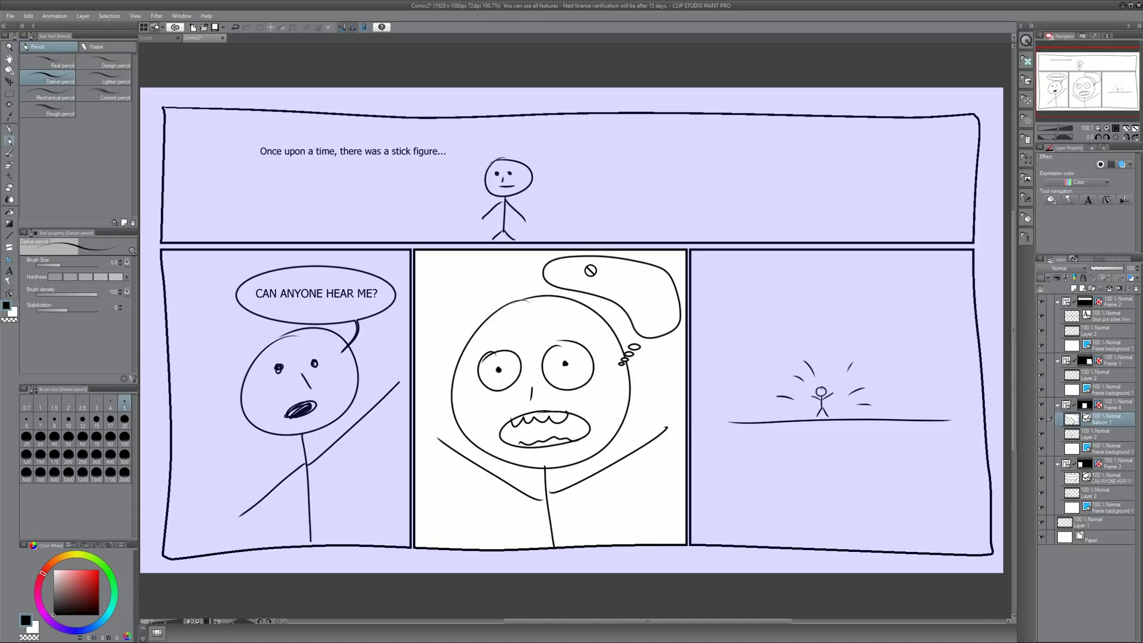
{"action": "left_click", "coordinate": [1082, 436]}
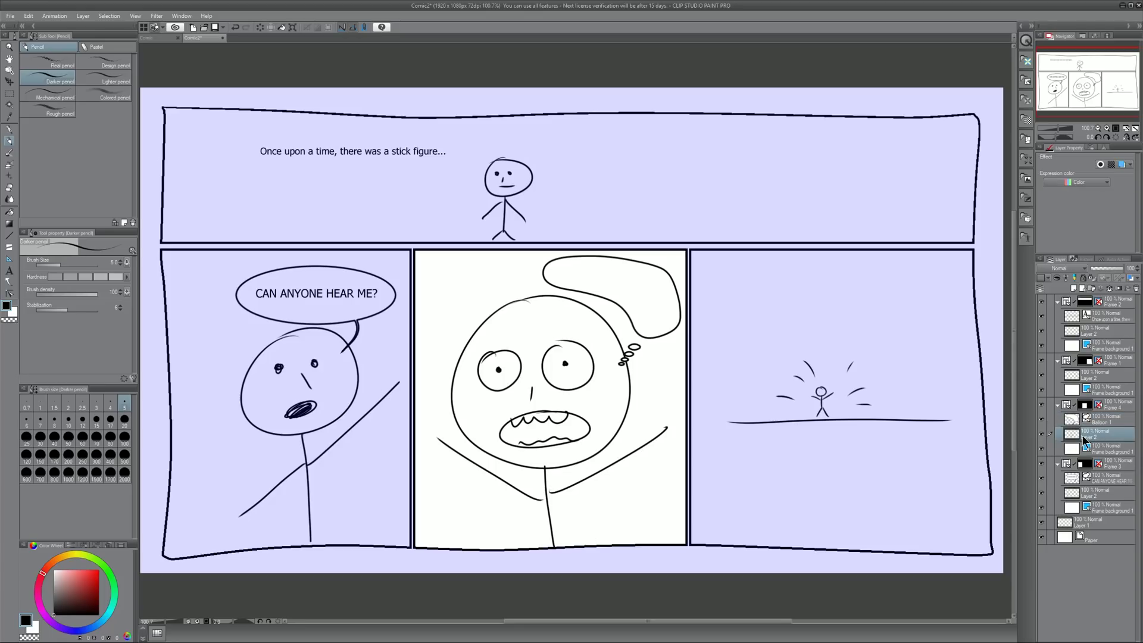
{"action": "left_click", "coordinate": [1074, 288]}
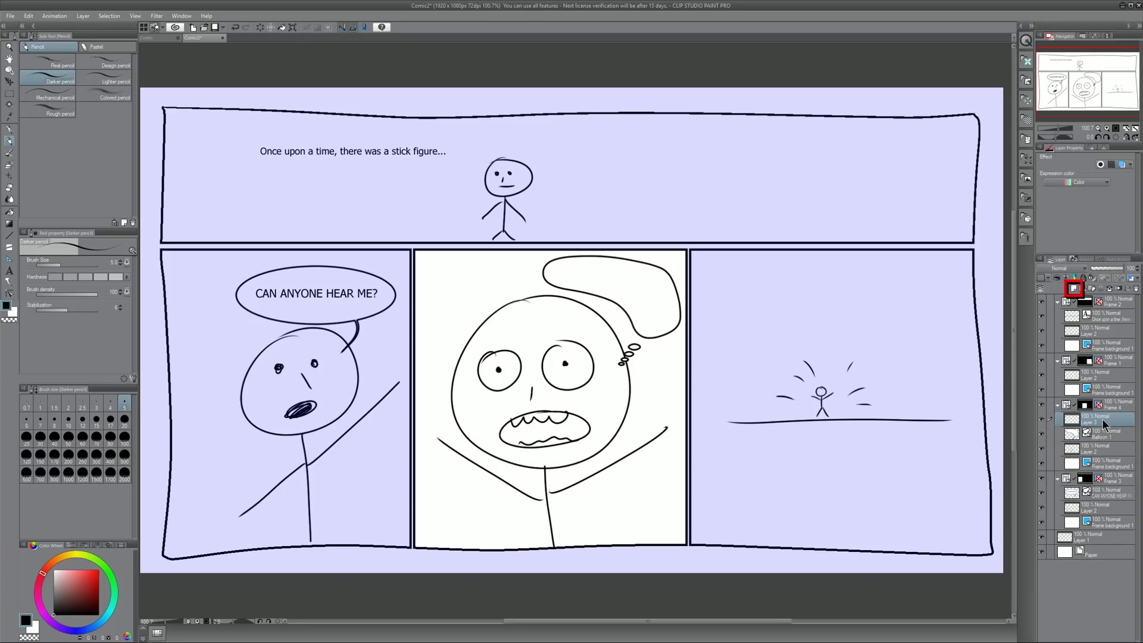
{"action": "mouse_move", "coordinate": [559, 280]}
{"action": "left_mouse_down"}
{"action": "mouse_move", "coordinate": [634, 282]}
{"action": "mouse_move", "coordinate": [672, 317]}
{"action": "left_mouse_up"}
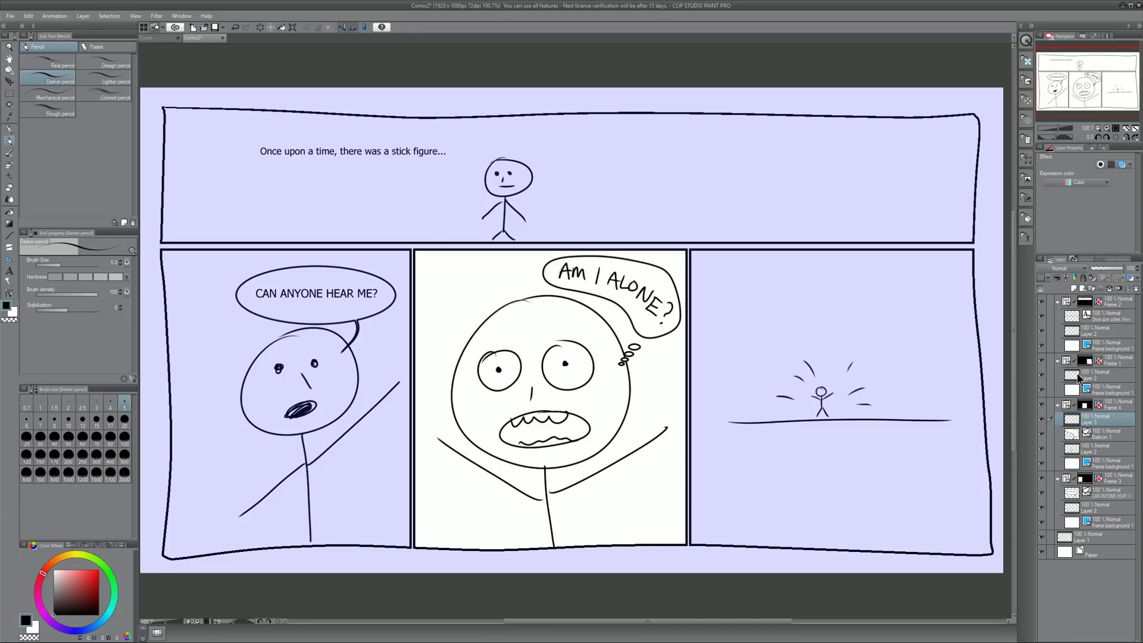
Step: In the Frame 1 folder, draw a large freehand Balloon pen balloon above the tiny stick figure and add a curved tail to its head
{"action": "left_click", "coordinate": [1076, 379]}
{"action": "left_click", "coordinate": [9, 281]}
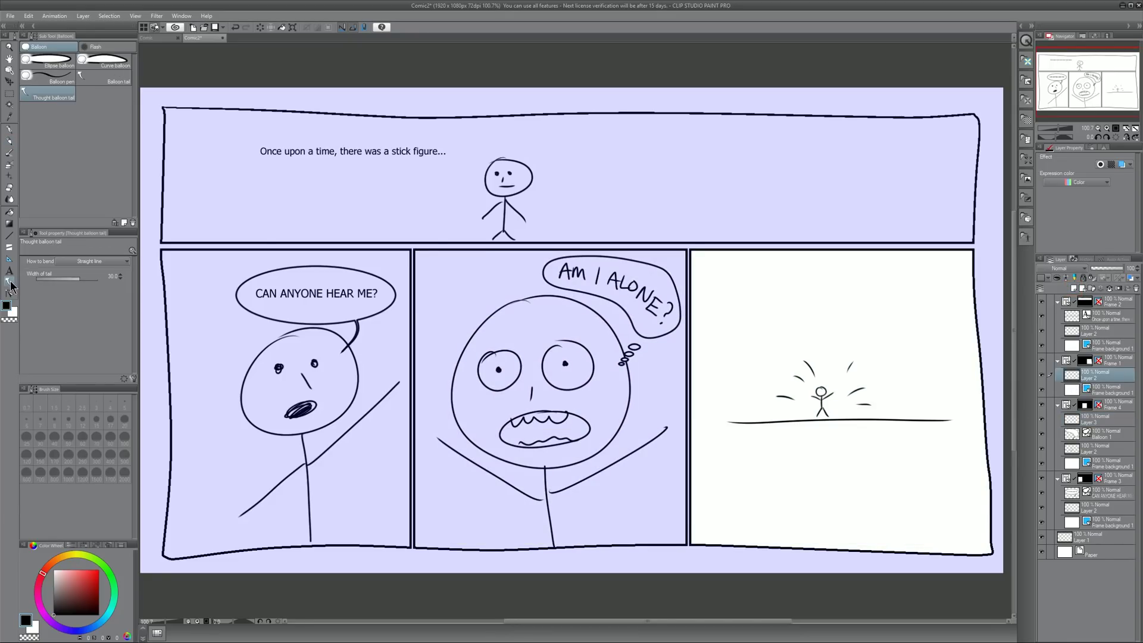
{"action": "left_click", "coordinate": [59, 77]}
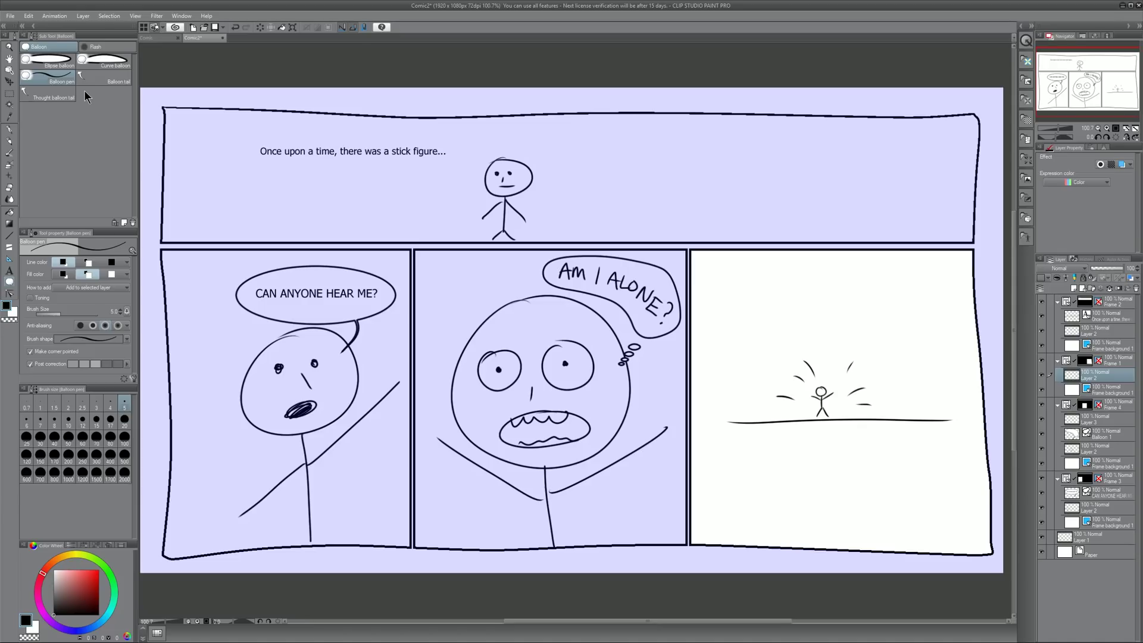
{"action": "mouse_move", "coordinate": [856, 260]}
{"action": "left_mouse_down"}
{"action": "mouse_move", "coordinate": [733, 271]}
{"action": "mouse_move", "coordinate": [716, 305]}
{"action": "mouse_move", "coordinate": [725, 349]}
{"action": "mouse_move", "coordinate": [912, 357]}
{"action": "mouse_move", "coordinate": [948, 311]}
{"action": "mouse_move", "coordinate": [922, 265]}
{"action": "mouse_move", "coordinate": [851, 260]}
{"action": "left_mouse_up"}
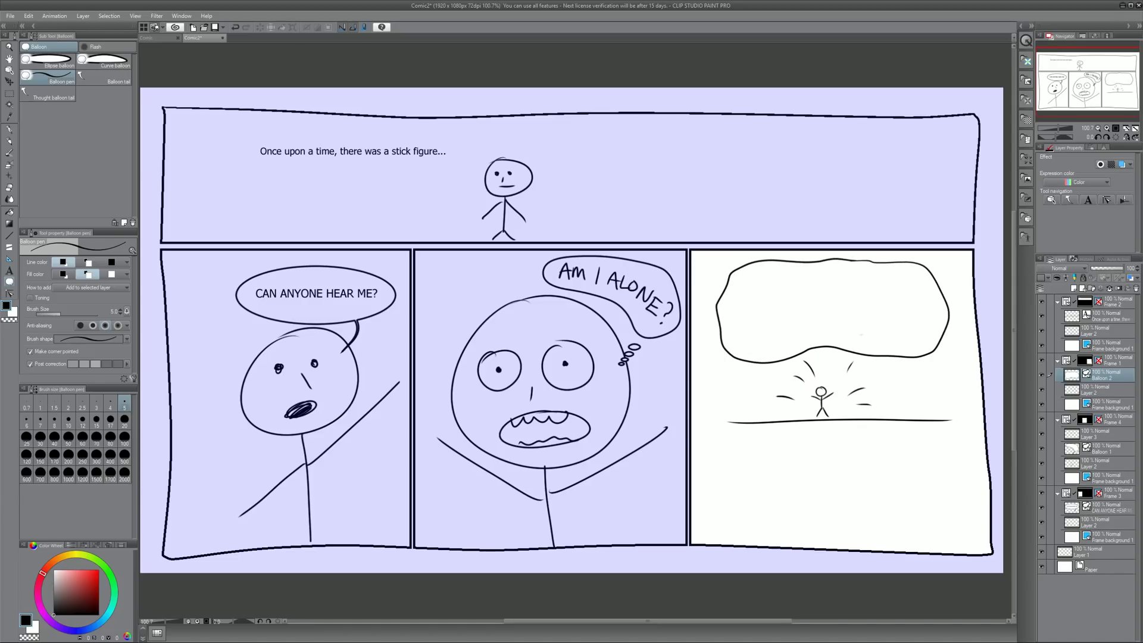
{"action": "left_click", "coordinate": [104, 78]}
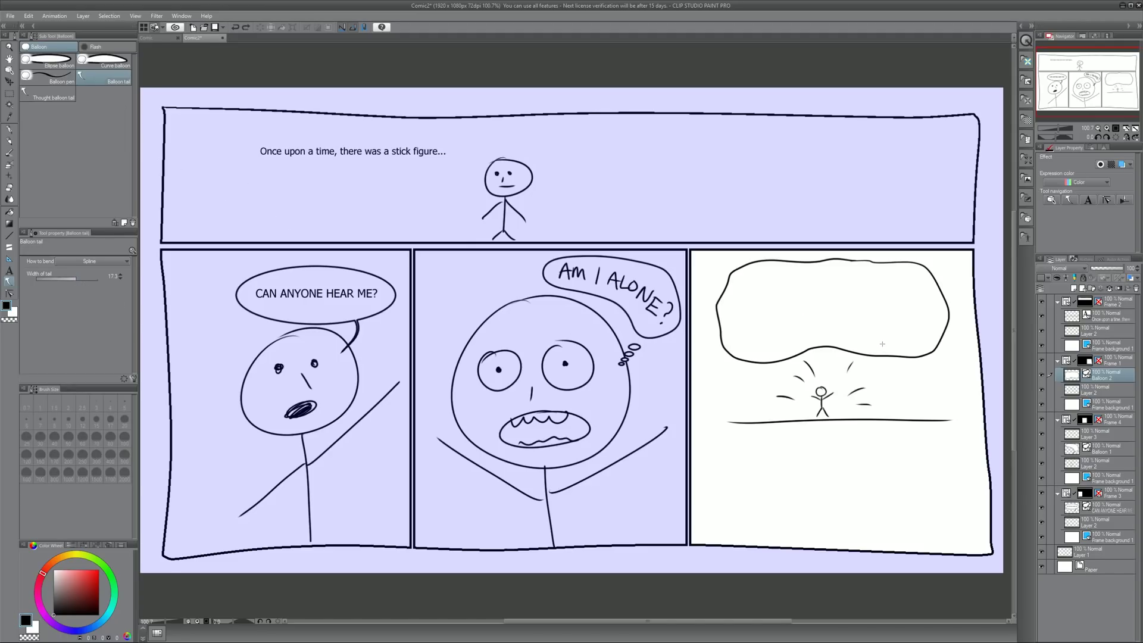
{"action": "left_click_drag", "start_coordinate": [882, 344], "coordinate": [832, 387]}
Step: Create a new raster layer above the lower-right panel's balloon and handwrite the figure's words inside it with the Darker pencil
{"action": "key", "text": "p"}
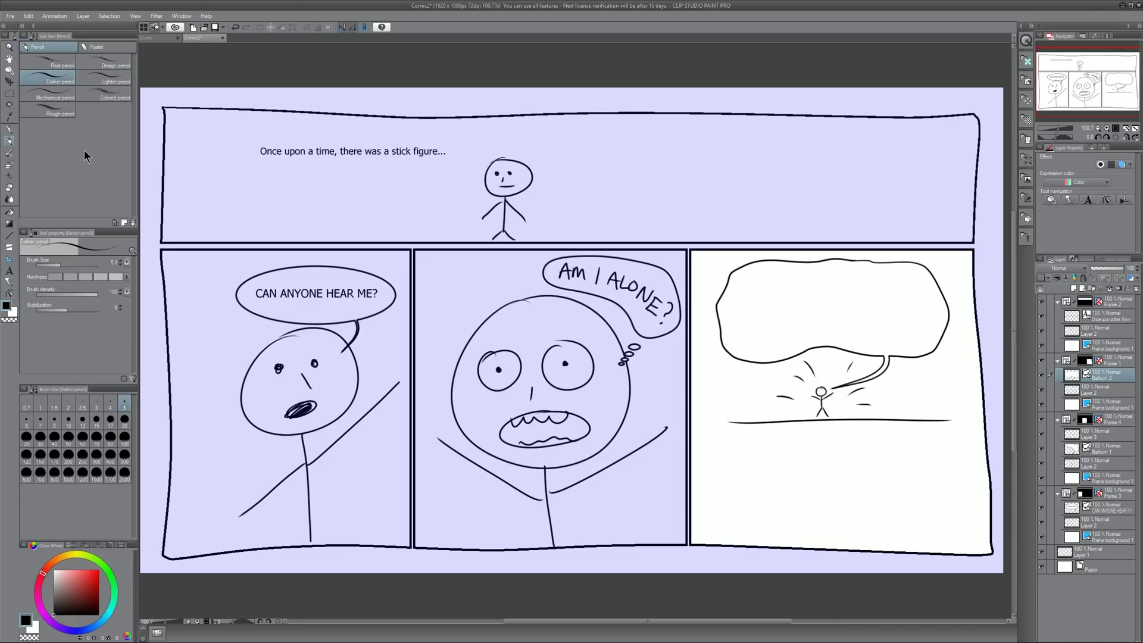
{"action": "left_click", "coordinate": [1074, 288]}
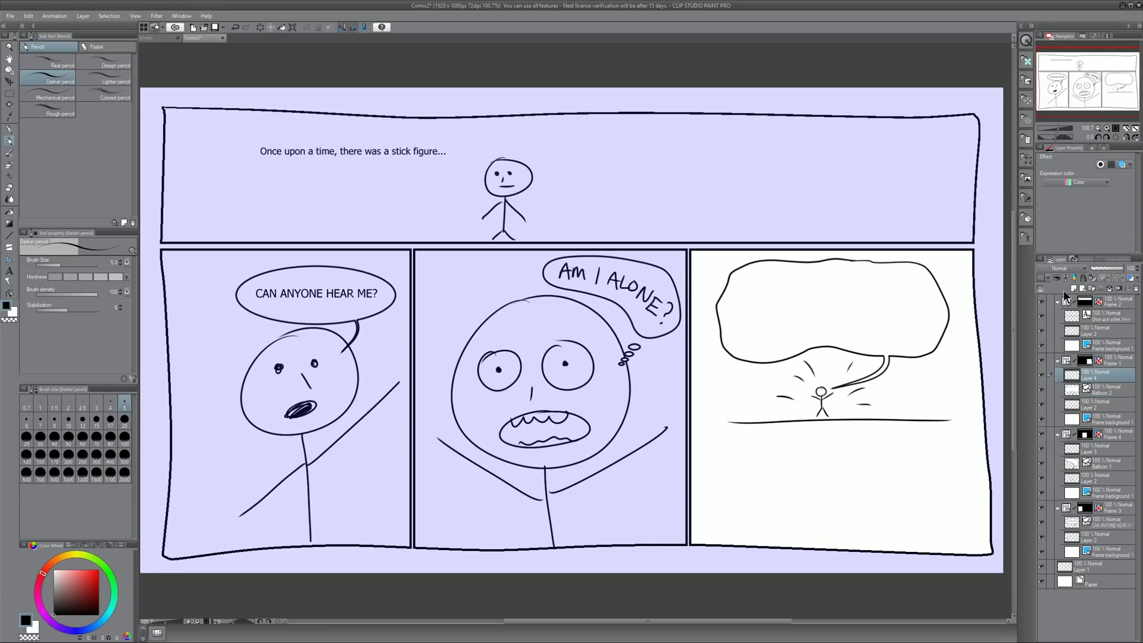
{"action": "mouse_move", "coordinate": [744, 329]}
{"action": "left_mouse_down"}
{"action": "mouse_move", "coordinate": [772, 298]}
{"action": "mouse_move", "coordinate": [935, 298]}
{"action": "left_mouse_up"}
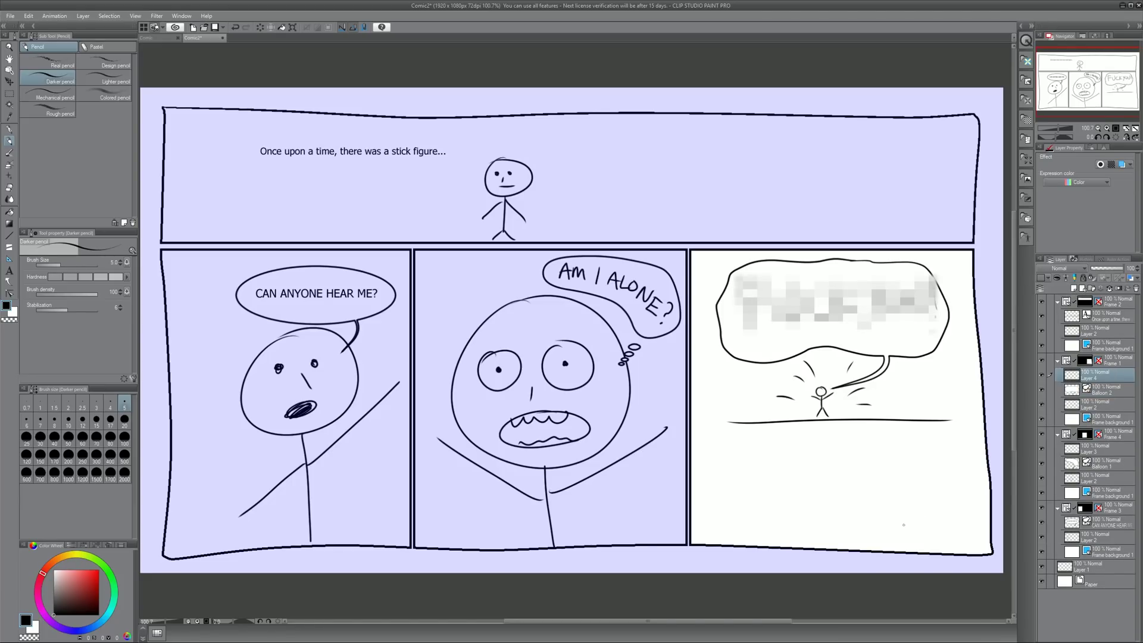
Step: Erase the lower-right balloon's lettering and handwrite a subscribe message ending in "!" inside it with the Darker pencil
{"action": "key", "text": "e"}
{"action": "mouse_move", "coordinate": [738, 286]}
{"action": "left_mouse_down"}
{"action": "mouse_move", "coordinate": [771, 298]}
{"action": "mouse_move", "coordinate": [929, 297]}
{"action": "mouse_move", "coordinate": [938, 280]}
{"action": "left_mouse_up"}
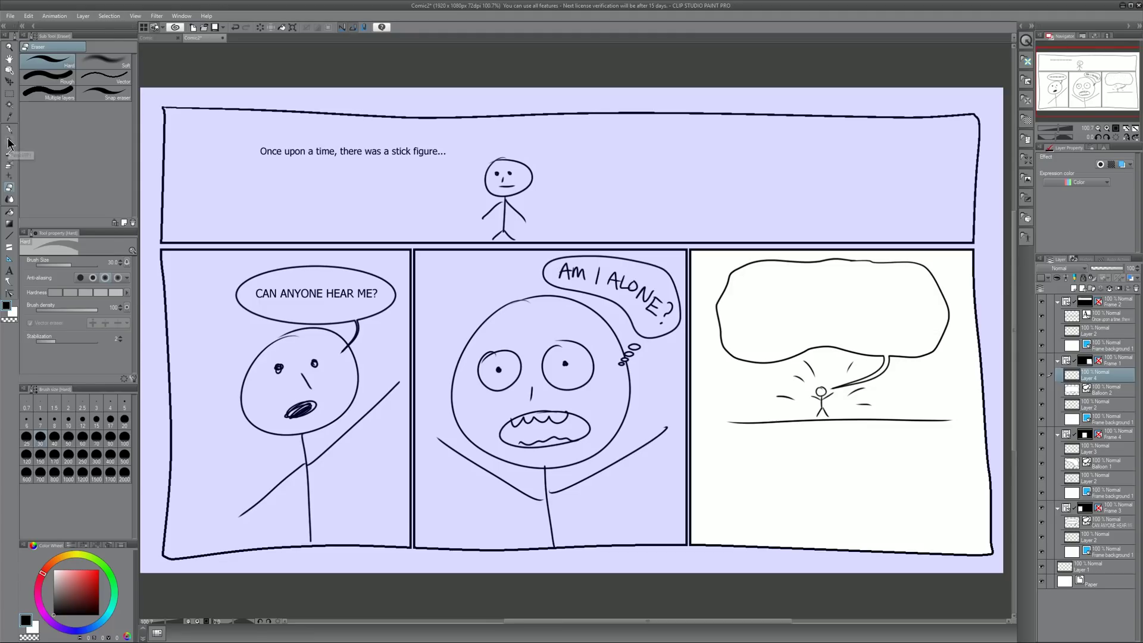
{"action": "left_click", "coordinate": [9, 141]}
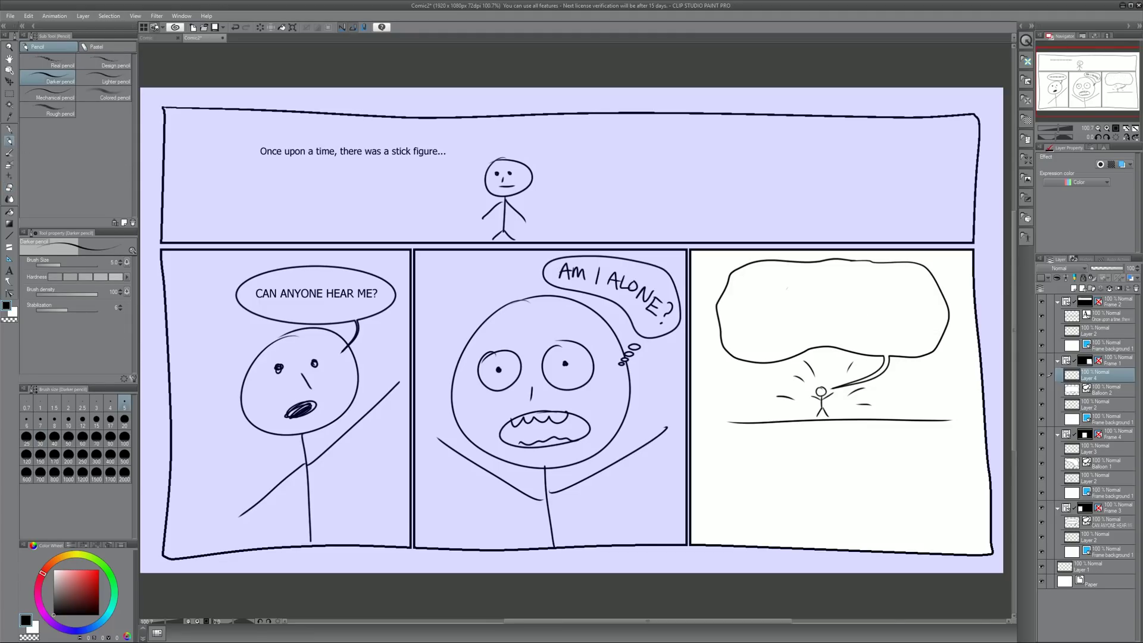
{"action": "mouse_move", "coordinate": [732, 298]}
{"action": "left_mouse_down"}
{"action": "mouse_move", "coordinate": [864, 292]}
{"action": "mouse_move", "coordinate": [818, 324]}
{"action": "mouse_move", "coordinate": [914, 331]}
{"action": "left_mouse_up"}
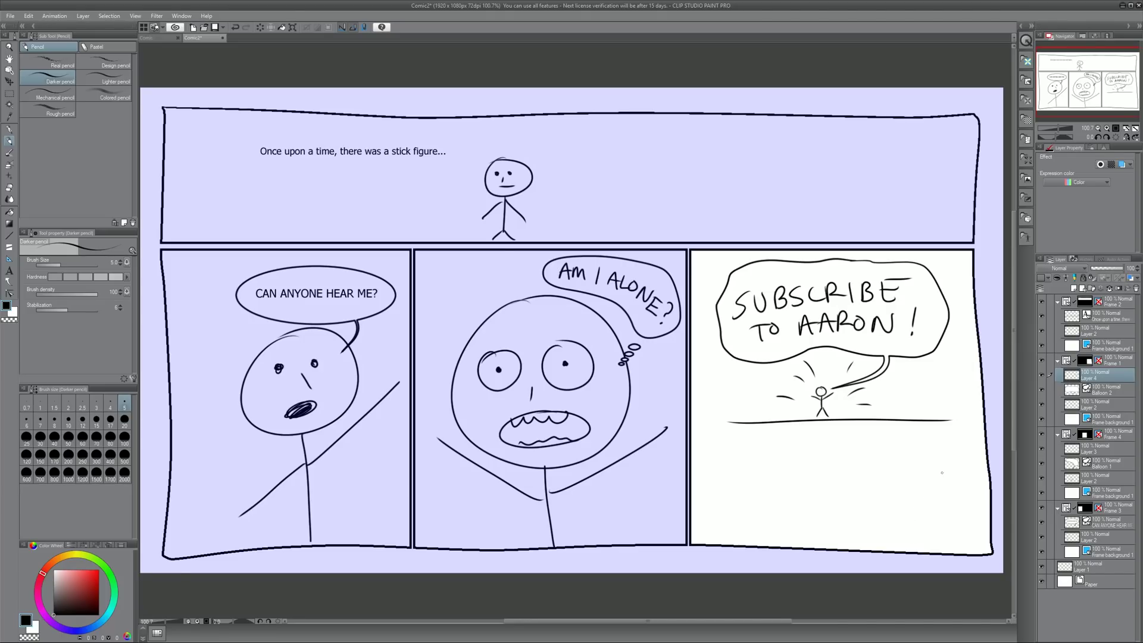
Step: In the Frame 4 folder, add a new raster layer beneath the drawing's Layer 2 and name it COLOR
{"action": "left_click", "coordinate": [1103, 417]}
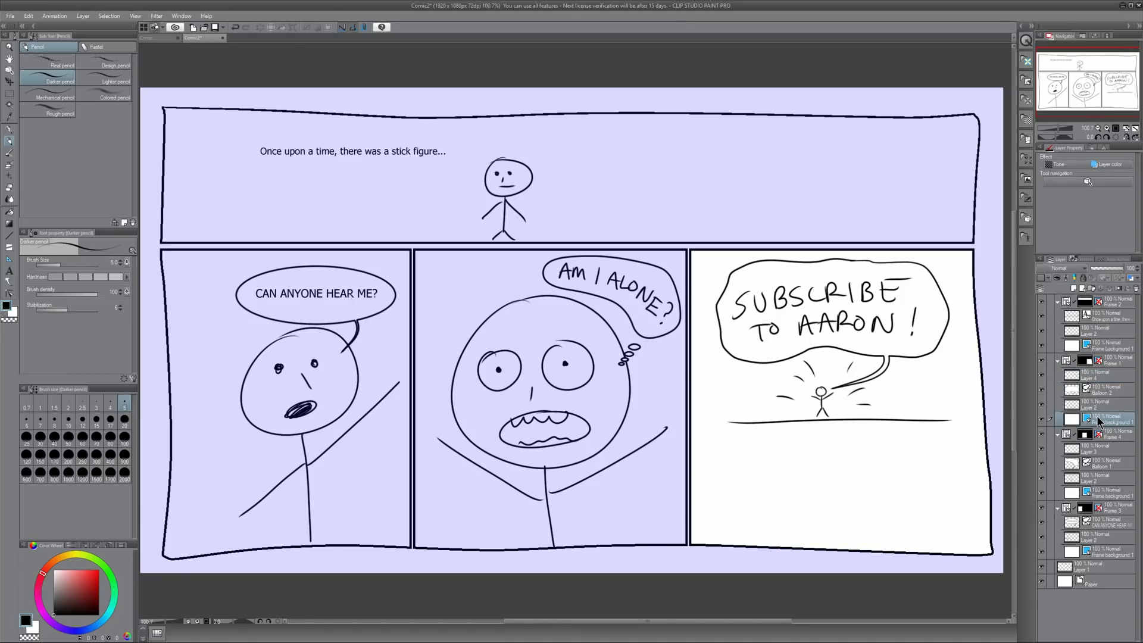
{"action": "left_click", "coordinate": [1042, 434]}
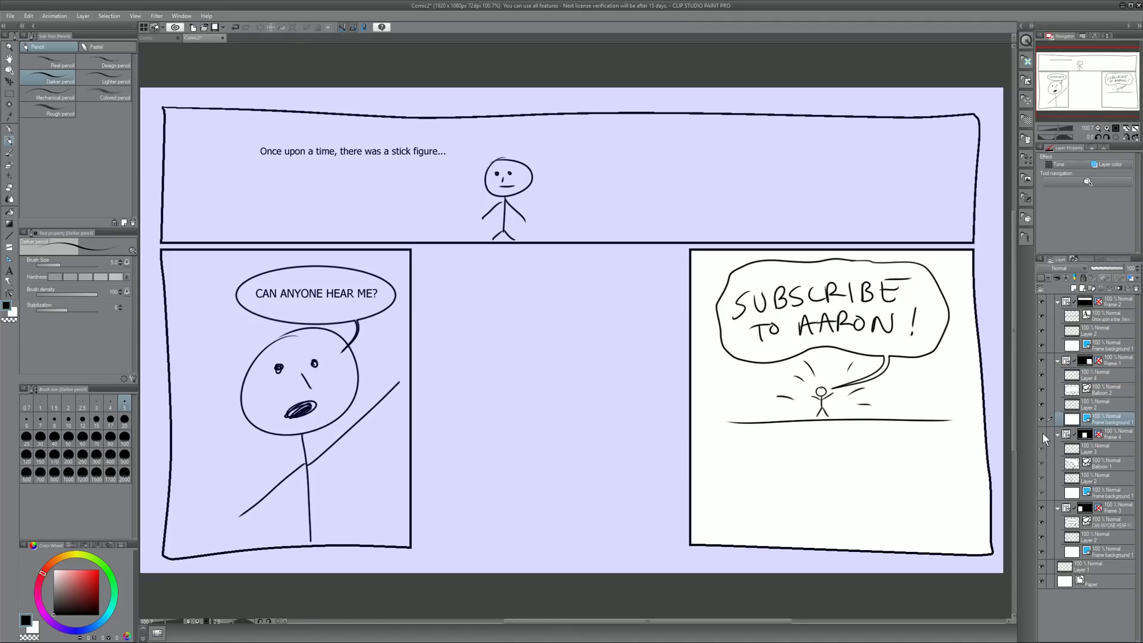
{"action": "left_click", "coordinate": [1042, 434]}
{"action": "left_click", "coordinate": [1099, 476]}
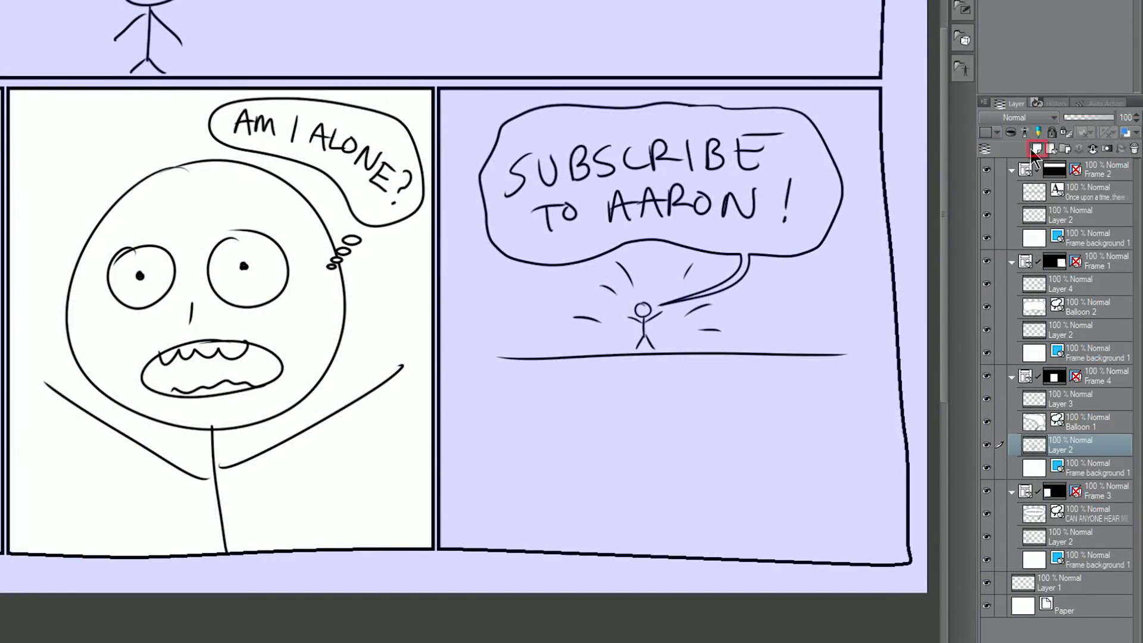
{"action": "left_click", "coordinate": [1036, 149]}
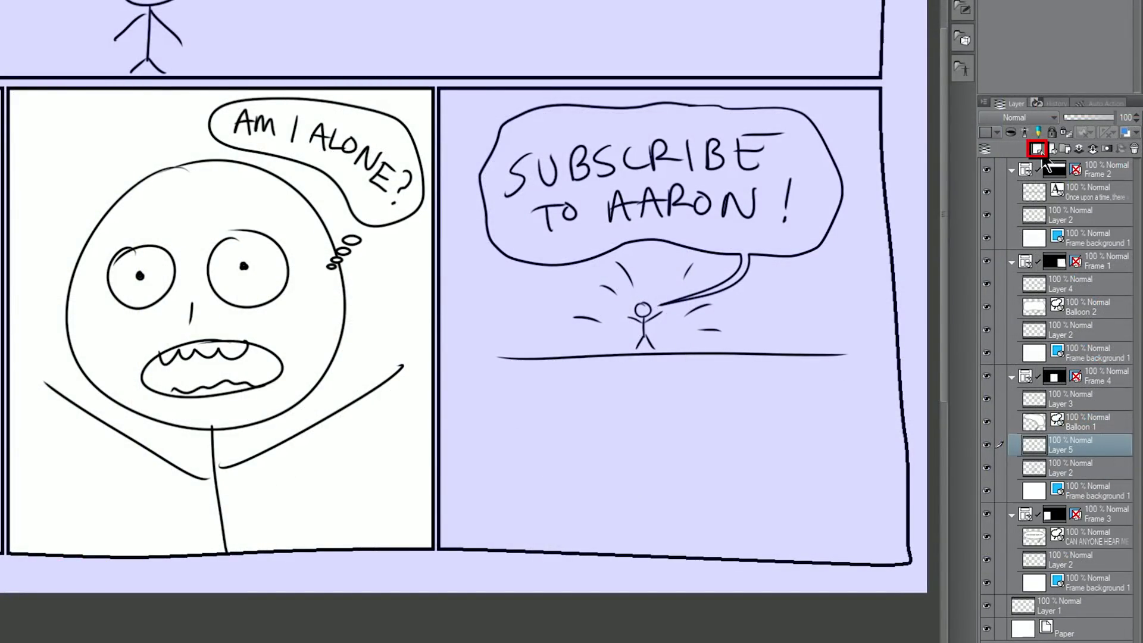
{"action": "left_click_drag", "start_coordinate": [1080, 451], "coordinate": [1079, 472]}
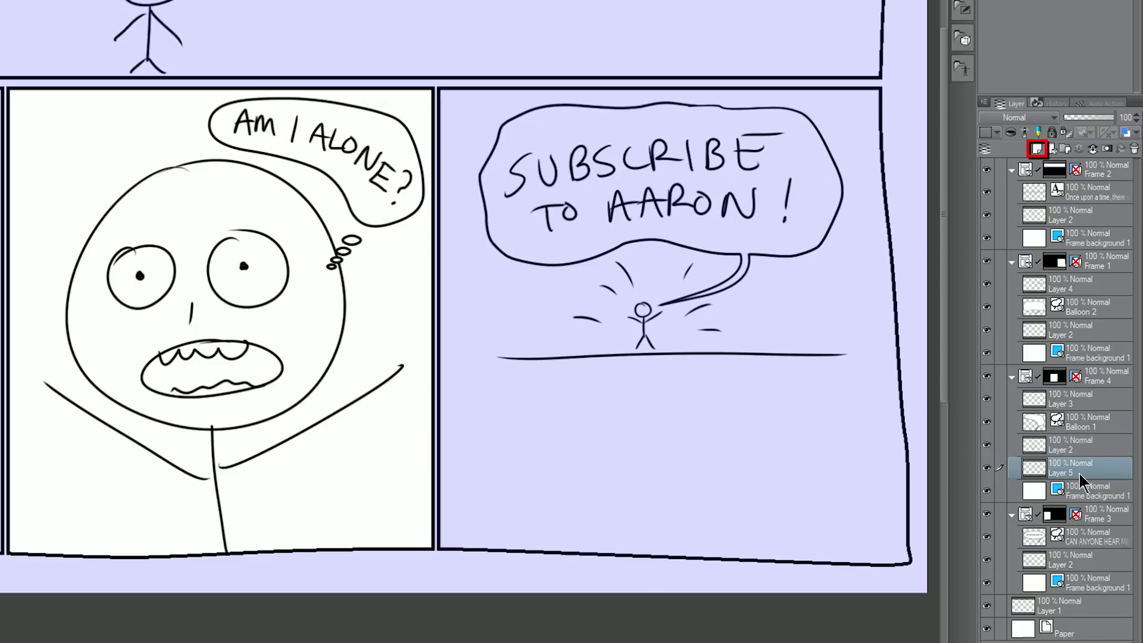
{"action": "double_click", "coordinate": [1068, 474]}
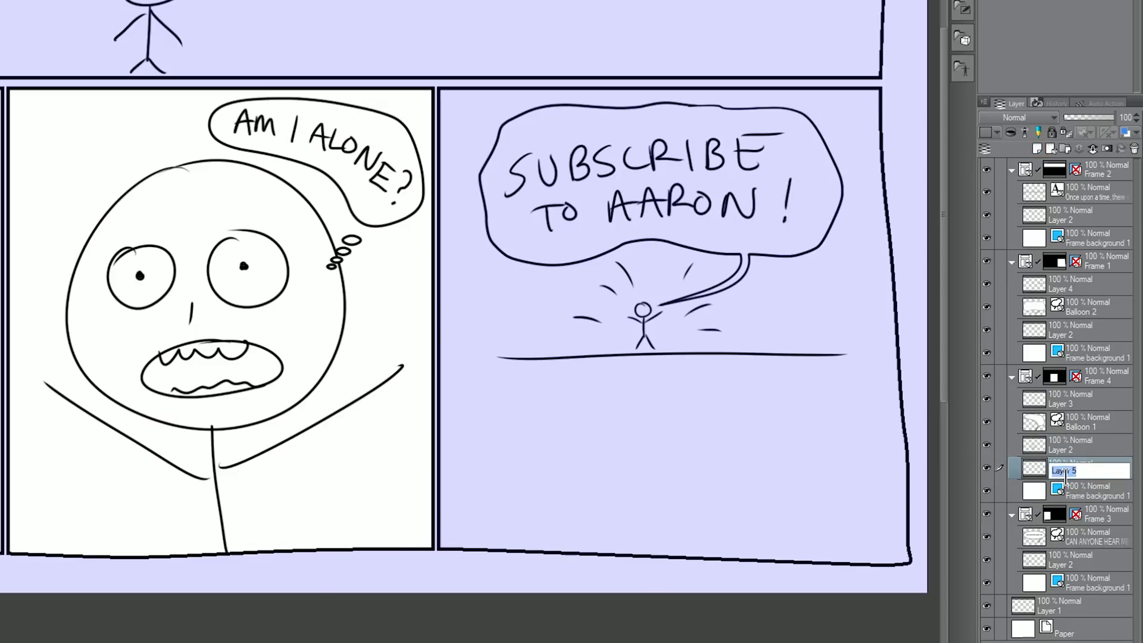
{"action": "type", "text": "COLOR"}
{"action": "key", "text": "Return"}
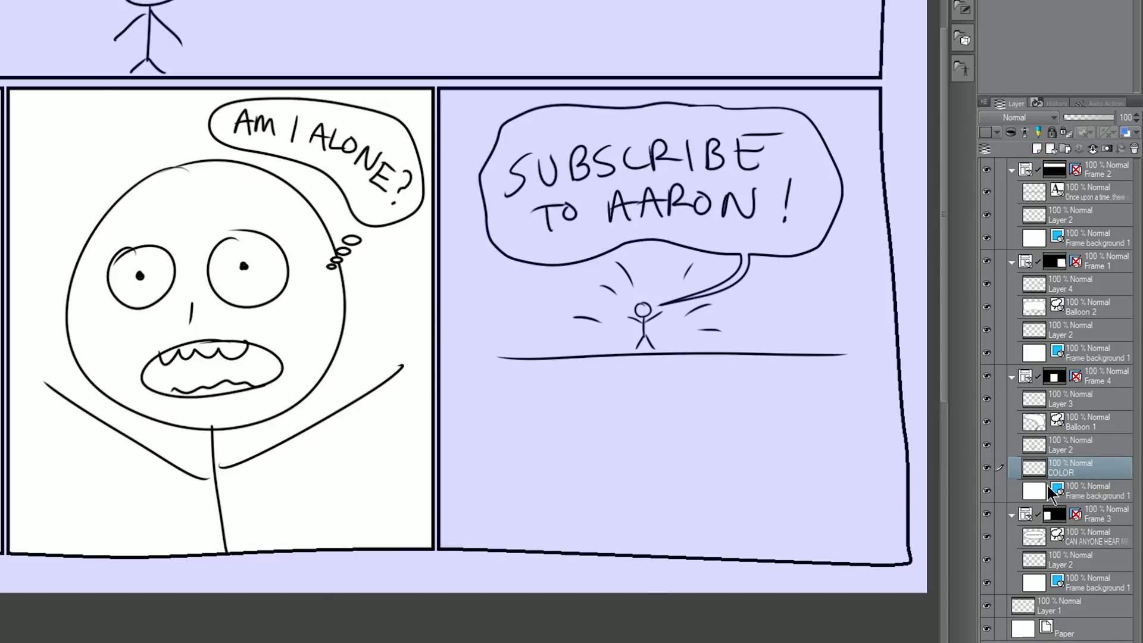
Step: Rename the Frame 4 folder's line-art layer, Layer 2, as INK
{"action": "key", "text": "ctrl+shift+n"}
{"action": "double_click", "coordinate": [1053, 451]}
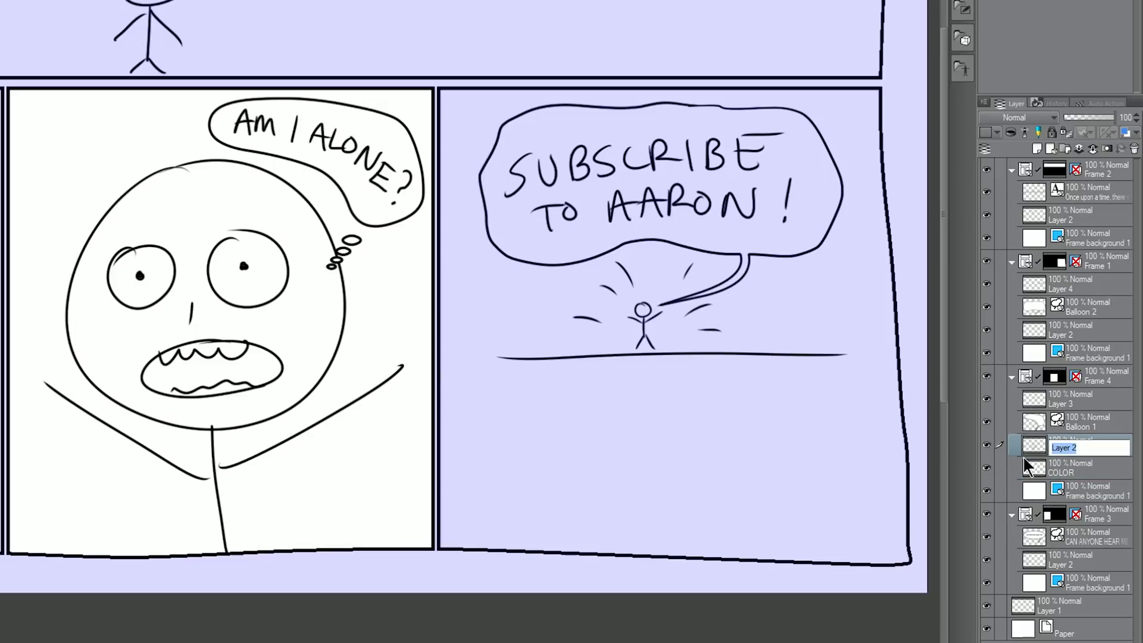
{"action": "type", "text": "IN"}
{"action": "key", "text": "Escape"}
Step: On the COLOR layer, paint the middle panel's head light red with the Opaque watercolor brush
{"action": "left_click", "coordinate": [1025, 466]}
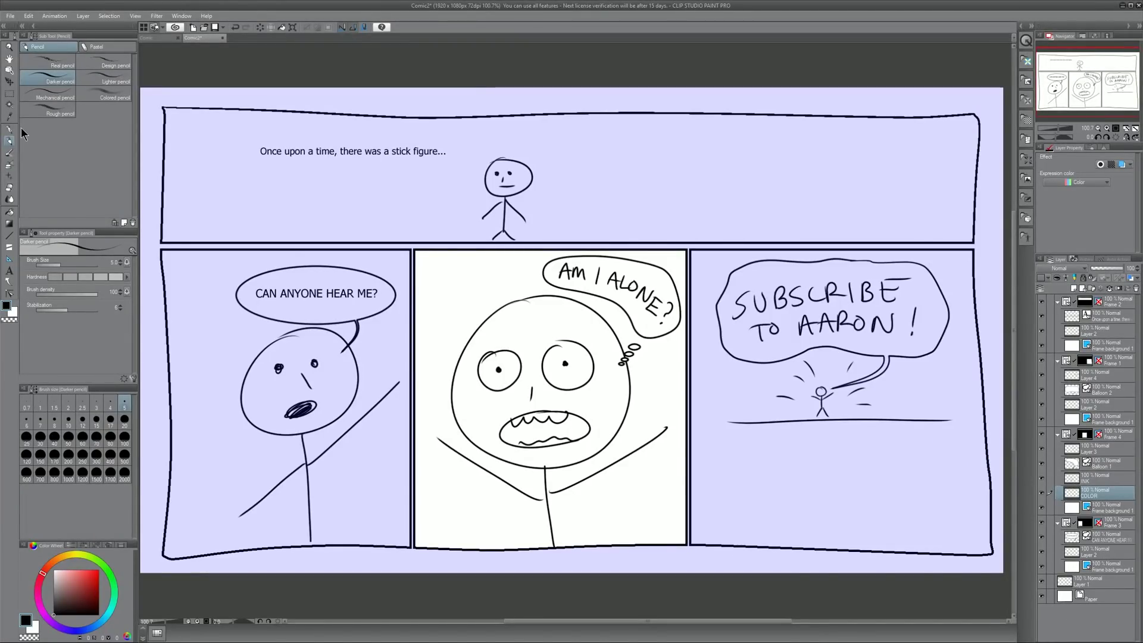
{"action": "left_click", "coordinate": [10, 153]}
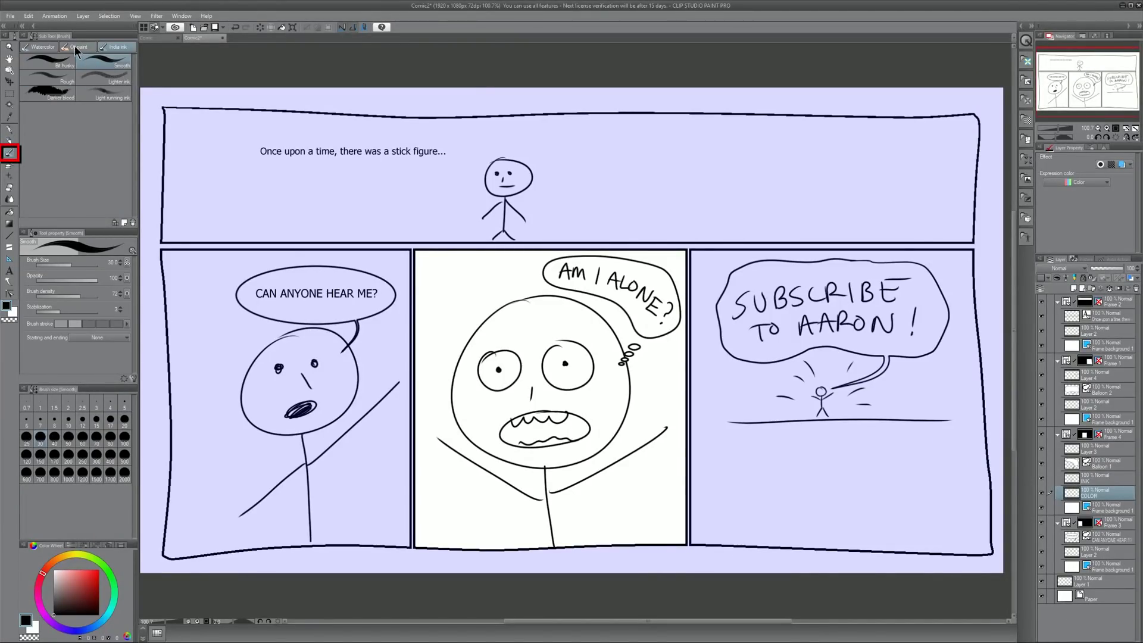
{"action": "left_click", "coordinate": [50, 46]}
{"action": "left_click", "coordinate": [65, 72]}
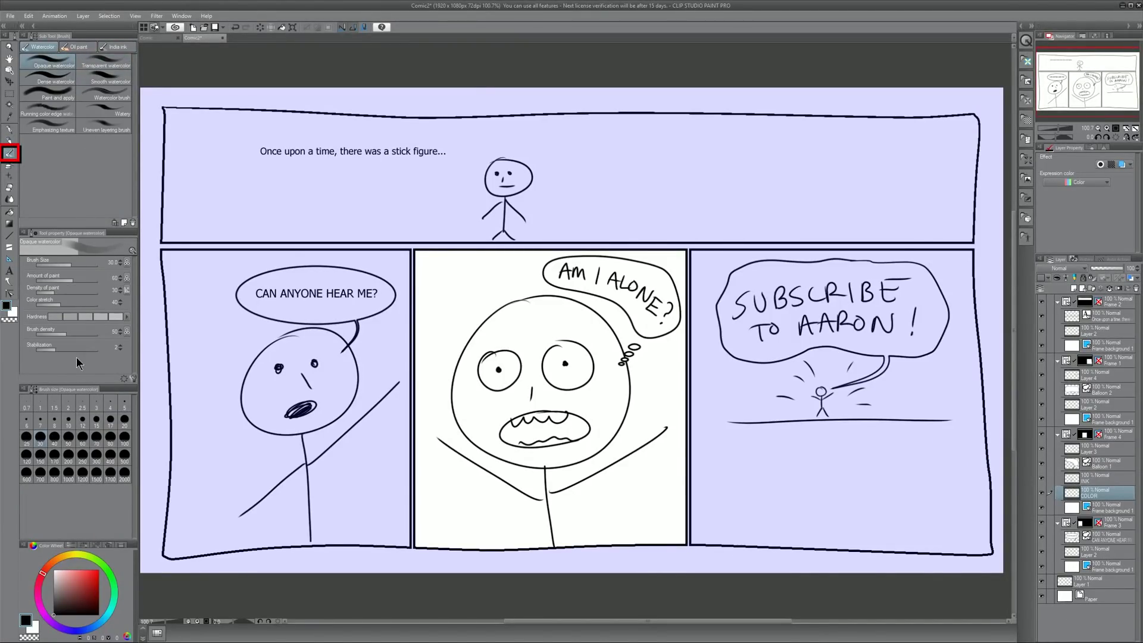
{"action": "left_click", "coordinate": [71, 570]}
{"action": "mouse_move", "coordinate": [532, 315]}
{"action": "left_mouse_down"}
{"action": "mouse_move", "coordinate": [474, 340]}
{"action": "mouse_move", "coordinate": [459, 386]}
{"action": "mouse_move", "coordinate": [469, 425]}
{"action": "mouse_move", "coordinate": [487, 365]}
{"action": "mouse_move", "coordinate": [537, 316]}
{"action": "mouse_move", "coordinate": [507, 319]}
{"action": "mouse_move", "coordinate": [519, 304]}
{"action": "mouse_move", "coordinate": [576, 307]}
{"action": "mouse_move", "coordinate": [554, 312]}
{"action": "mouse_move", "coordinate": [547, 341]}
{"action": "mouse_move", "coordinate": [483, 422]}
{"action": "mouse_move", "coordinate": [462, 417]}
{"action": "mouse_move", "coordinate": [518, 458]}
{"action": "mouse_move", "coordinate": [583, 453]}
{"action": "mouse_move", "coordinate": [618, 418]}
{"action": "mouse_move", "coordinate": [621, 378]}
{"action": "mouse_move", "coordinate": [598, 326]}
{"action": "mouse_move", "coordinate": [562, 306]}
{"action": "left_mouse_up"}
{"action": "mouse_move", "coordinate": [527, 372]}
{"action": "left_mouse_down"}
{"action": "mouse_move", "coordinate": [500, 432]}
{"action": "mouse_move", "coordinate": [521, 401]}
{"action": "mouse_move", "coordinate": [560, 444]}
{"action": "mouse_move", "coordinate": [600, 419]}
{"action": "mouse_move", "coordinate": [603, 376]}
{"action": "mouse_move", "coordinate": [587, 336]}
{"action": "mouse_move", "coordinate": [545, 396]}
{"action": "mouse_move", "coordinate": [589, 357]}
{"action": "mouse_move", "coordinate": [580, 420]}
{"action": "mouse_move", "coordinate": [527, 419]}
{"action": "left_mouse_up"}
{"action": "mouse_move", "coordinate": [562, 325]}
{"action": "left_mouse_down"}
{"action": "mouse_move", "coordinate": [536, 333]}
{"action": "mouse_move", "coordinate": [524, 318]}
{"action": "mouse_move", "coordinate": [473, 372]}
{"action": "mouse_move", "coordinate": [543, 425]}
{"action": "mouse_move", "coordinate": [557, 397]}
{"action": "mouse_move", "coordinate": [536, 373]}
{"action": "mouse_move", "coordinate": [488, 378]}
{"action": "mouse_move", "coordinate": [513, 363]}
{"action": "mouse_move", "coordinate": [500, 357]}
{"action": "mouse_move", "coordinate": [486, 375]}
{"action": "left_mouse_up"}
Step: Paint the middle figure's eyes and mouth white on the COLOR layer
{"action": "key", "text": "x"}
{"action": "left_click_drag", "start_coordinate": [562, 352], "coordinate": [567, 367]}
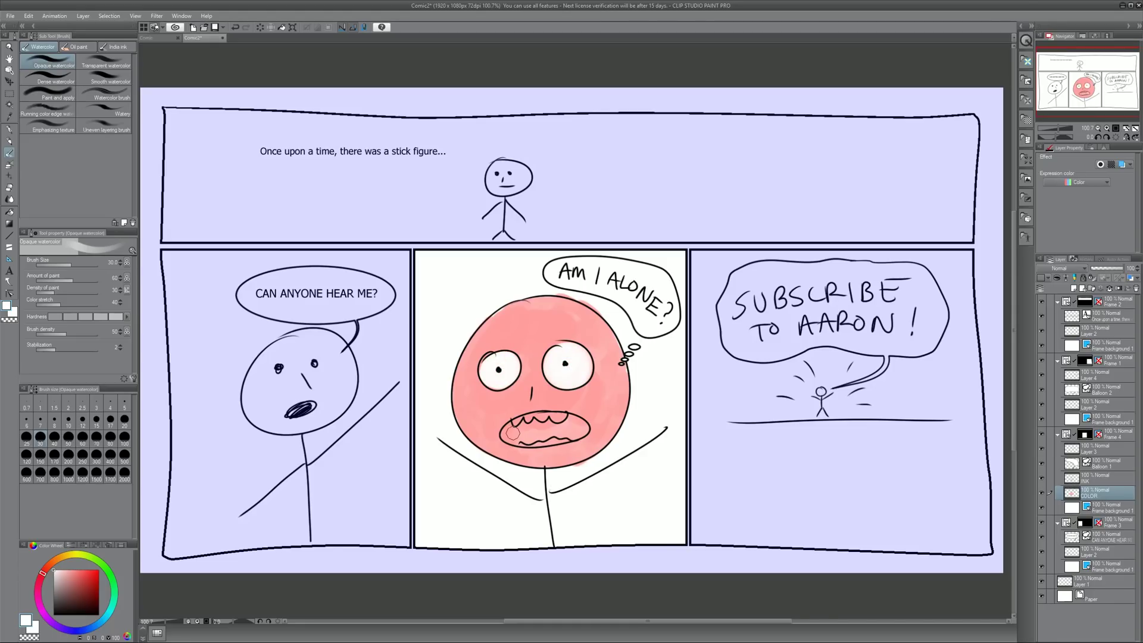
{"action": "mouse_move", "coordinate": [513, 433]}
{"action": "left_mouse_down"}
{"action": "mouse_move", "coordinate": [562, 416]}
{"action": "mouse_move", "coordinate": [518, 424]}
{"action": "mouse_move", "coordinate": [550, 441]}
{"action": "mouse_move", "coordinate": [534, 443]}
{"action": "mouse_move", "coordinate": [568, 439]}
{"action": "left_mouse_up"}
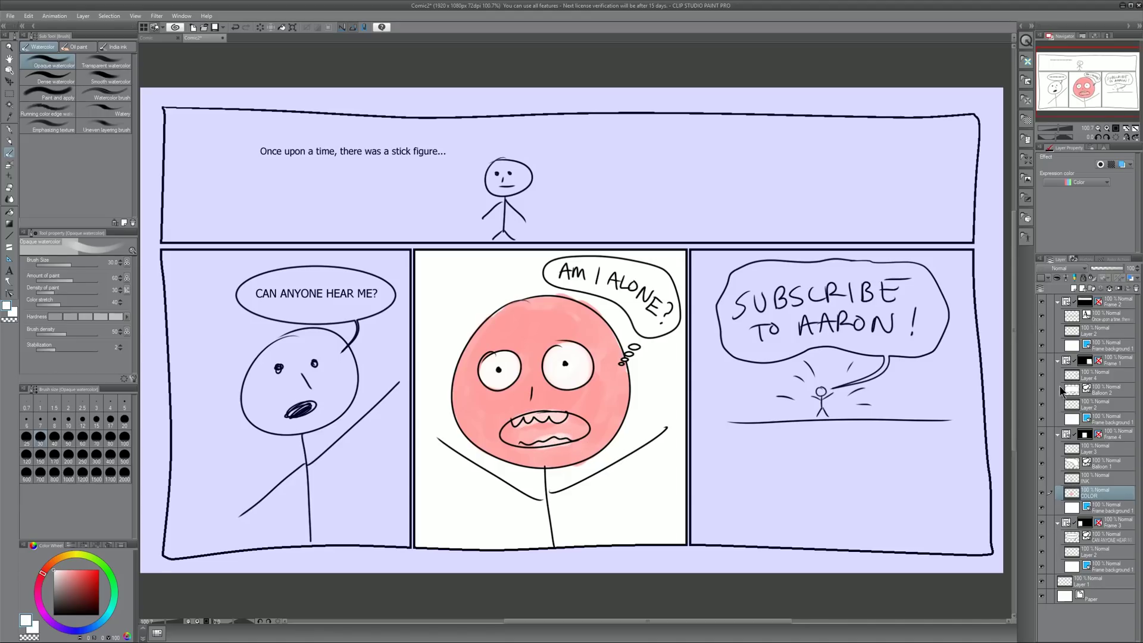
Step: Add a raster layer named BG beneath COLOR and paint the middle panel's background yellow around the head
{"action": "left_click", "coordinate": [1074, 289]}
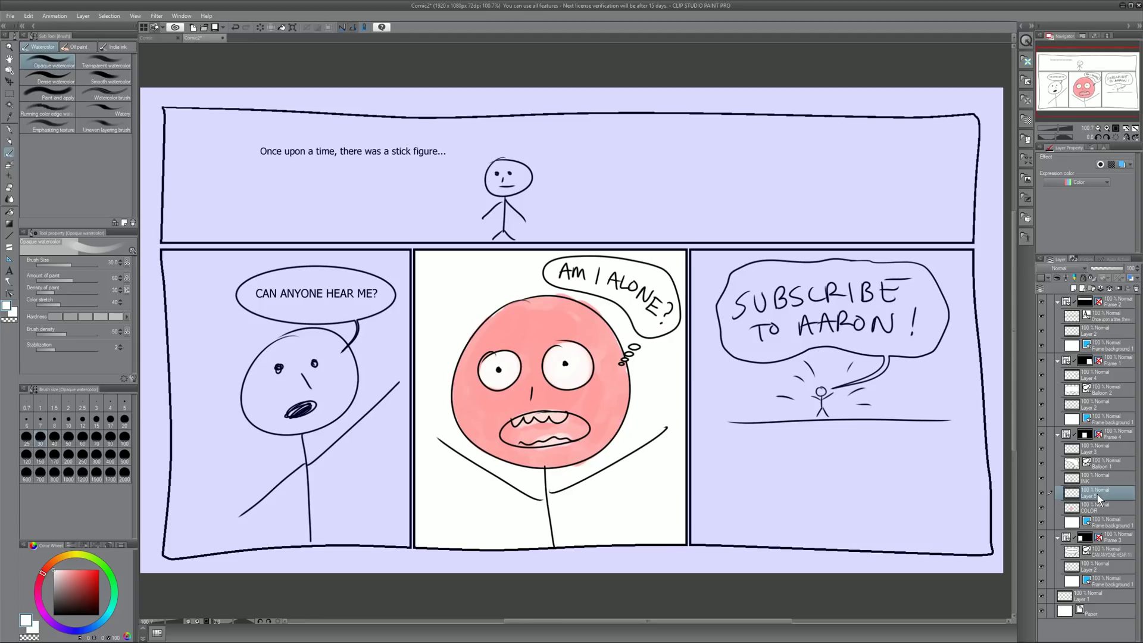
{"action": "left_click_drag", "start_coordinate": [1097, 493], "coordinate": [1099, 513]}
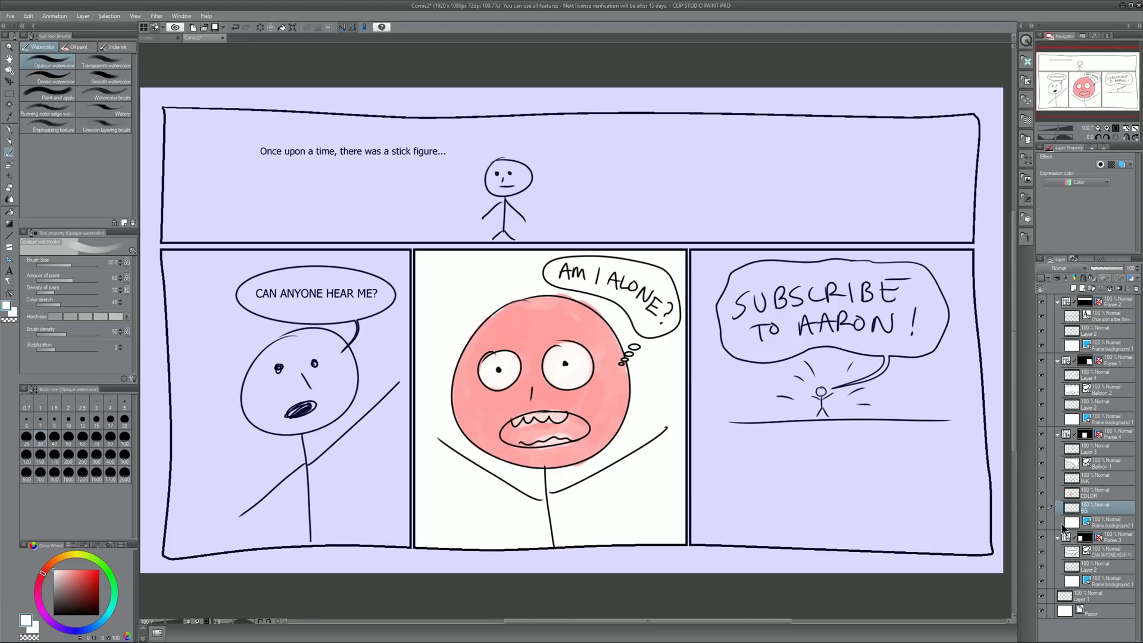
{"action": "left_click", "coordinate": [69, 554]}
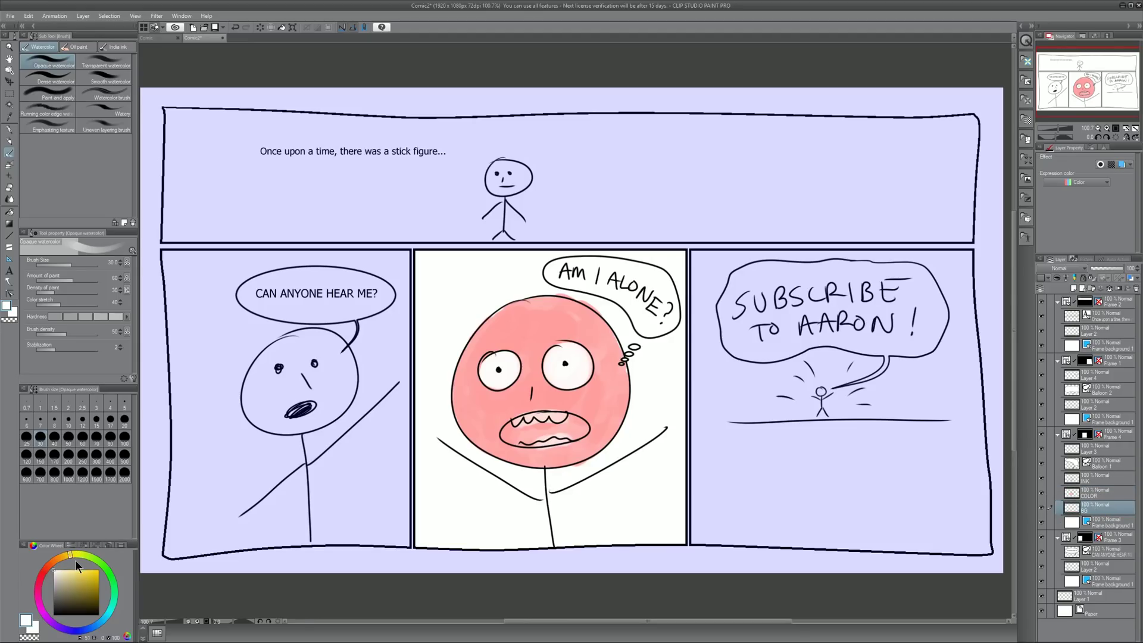
{"action": "left_click", "coordinate": [78, 563]}
{"action": "mouse_move", "coordinate": [436, 246]}
{"action": "left_mouse_down"}
{"action": "mouse_move", "coordinate": [580, 243]}
{"action": "mouse_move", "coordinate": [681, 258]}
{"action": "mouse_move", "coordinate": [613, 434]}
{"action": "mouse_move", "coordinate": [676, 461]}
{"action": "mouse_move", "coordinate": [717, 503]}
{"action": "mouse_move", "coordinate": [442, 521]}
{"action": "mouse_move", "coordinate": [482, 460]}
{"action": "mouse_move", "coordinate": [400, 491]}
{"action": "mouse_move", "coordinate": [451, 420]}
{"action": "mouse_move", "coordinate": [467, 329]}
{"action": "mouse_move", "coordinate": [400, 419]}
{"action": "mouse_move", "coordinate": [408, 484]}
{"action": "mouse_move", "coordinate": [454, 544]}
{"action": "mouse_move", "coordinate": [581, 514]}
{"action": "mouse_move", "coordinate": [494, 525]}
{"action": "mouse_move", "coordinate": [511, 467]}
{"action": "mouse_move", "coordinate": [476, 467]}
{"action": "left_mouse_up"}
{"action": "mouse_move", "coordinate": [531, 505]}
{"action": "left_mouse_down"}
{"action": "mouse_move", "coordinate": [615, 473]}
{"action": "mouse_move", "coordinate": [654, 533]}
{"action": "mouse_move", "coordinate": [670, 446]}
{"action": "mouse_move", "coordinate": [511, 255]}
{"action": "left_mouse_up"}
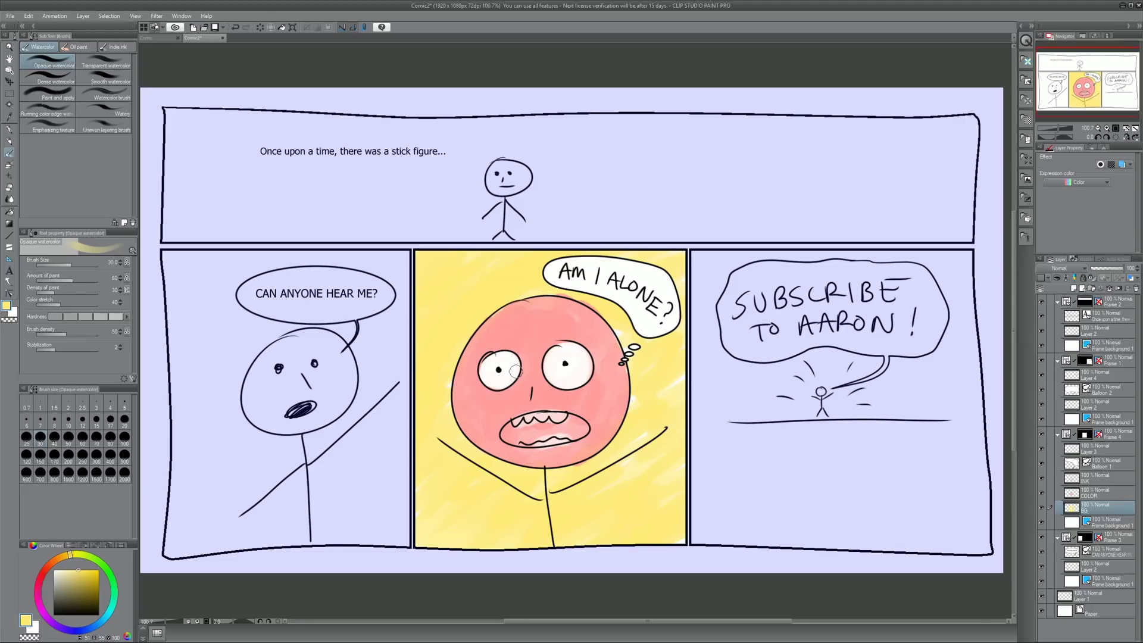
Step: On the Balloon 1 layer, draw an Ellipse balloon with a black line and red fill over the head's upper left
{"action": "left_click", "coordinate": [1095, 464]}
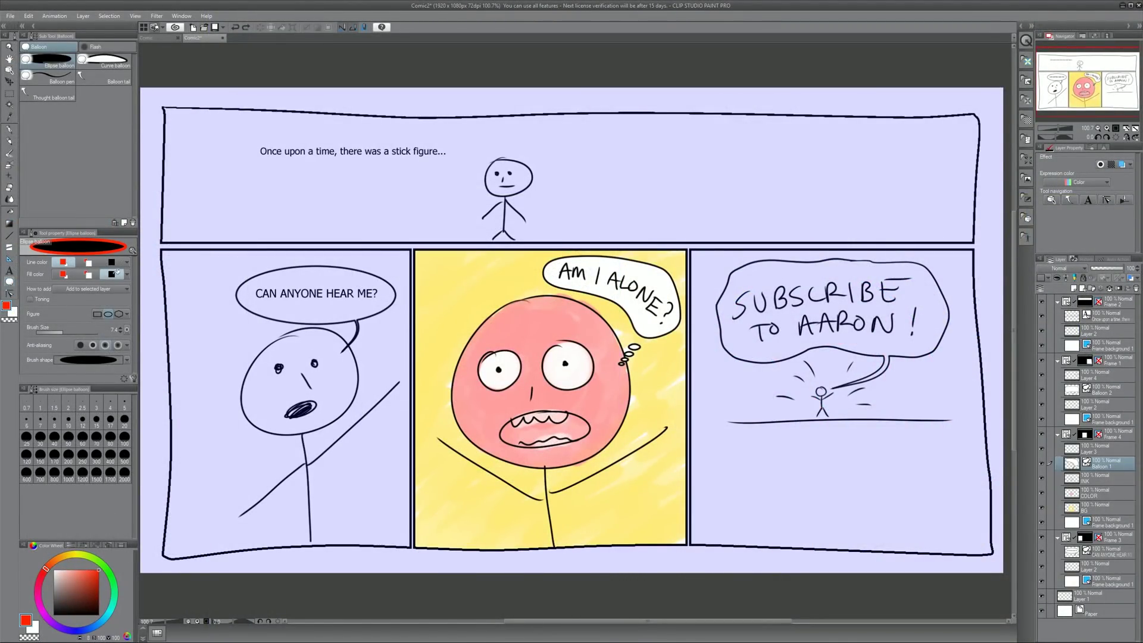
{"action": "left_click", "coordinate": [112, 274]}
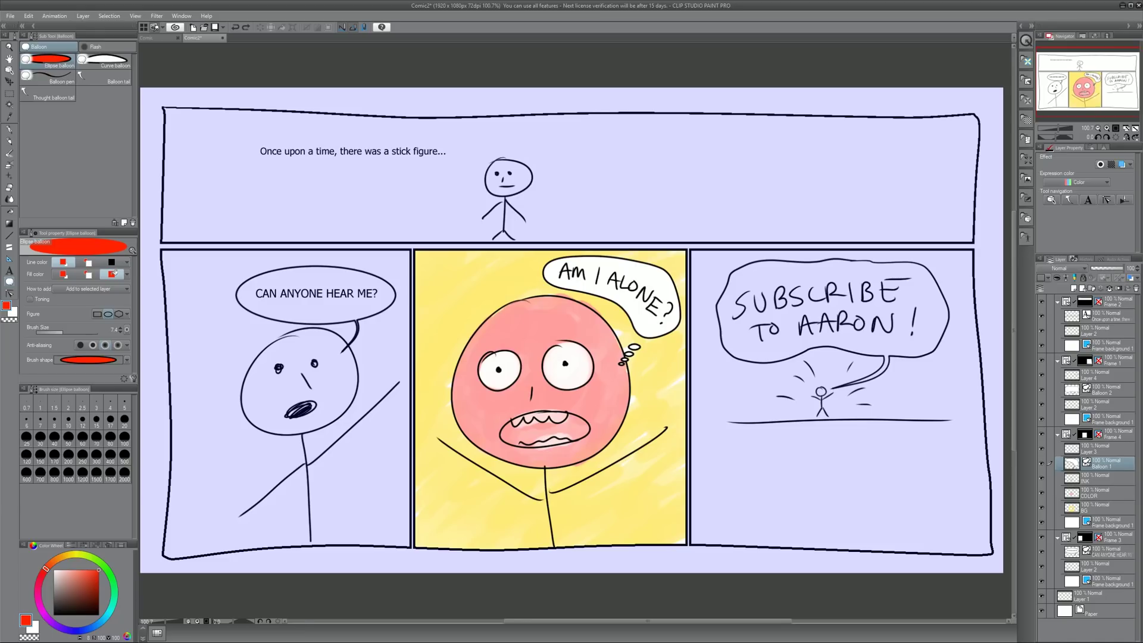
{"action": "left_click", "coordinate": [111, 262]}
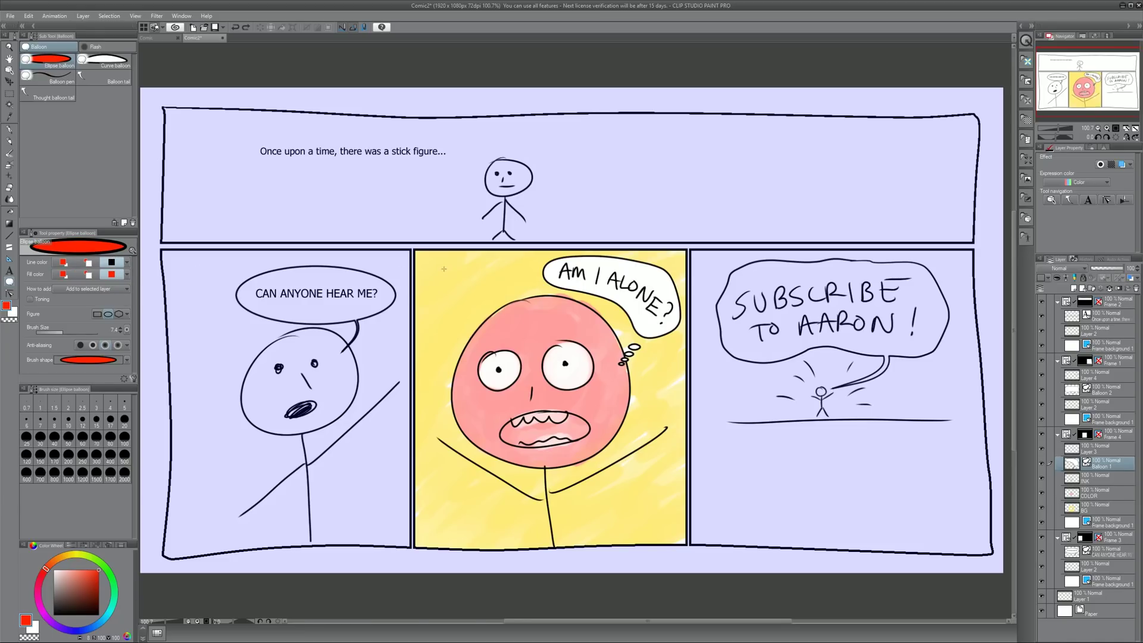
{"action": "left_click_drag", "start_coordinate": [444, 269], "coordinate": [591, 352]}
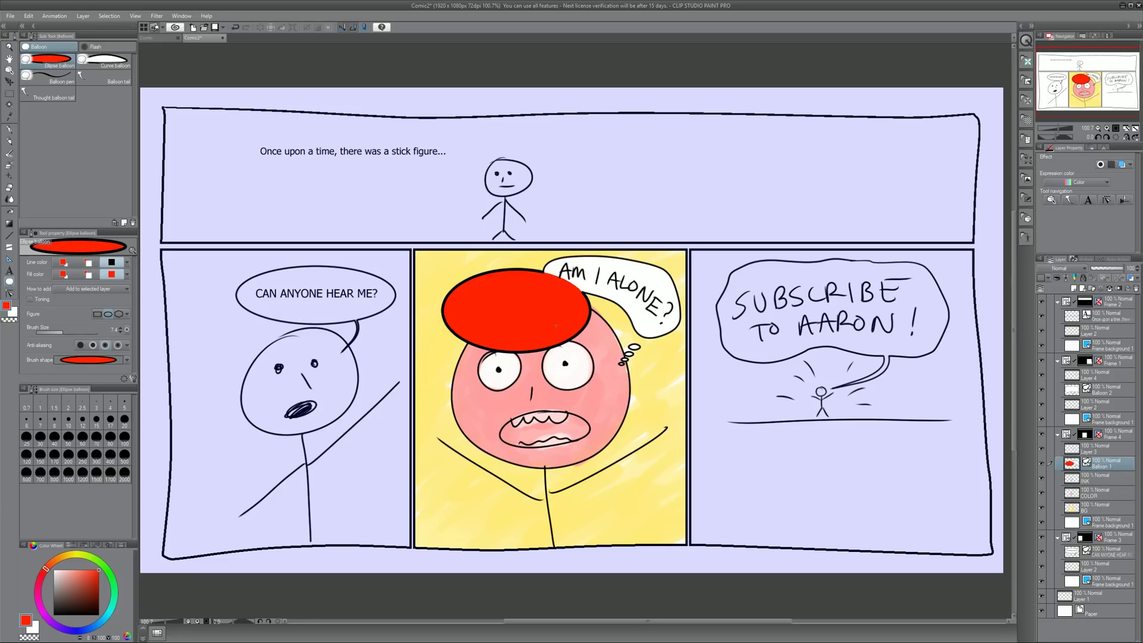
{"action": "key", "text": "ctrl+z"}
{"action": "left_click_drag", "start_coordinate": [433, 298], "coordinate": [572, 374]}
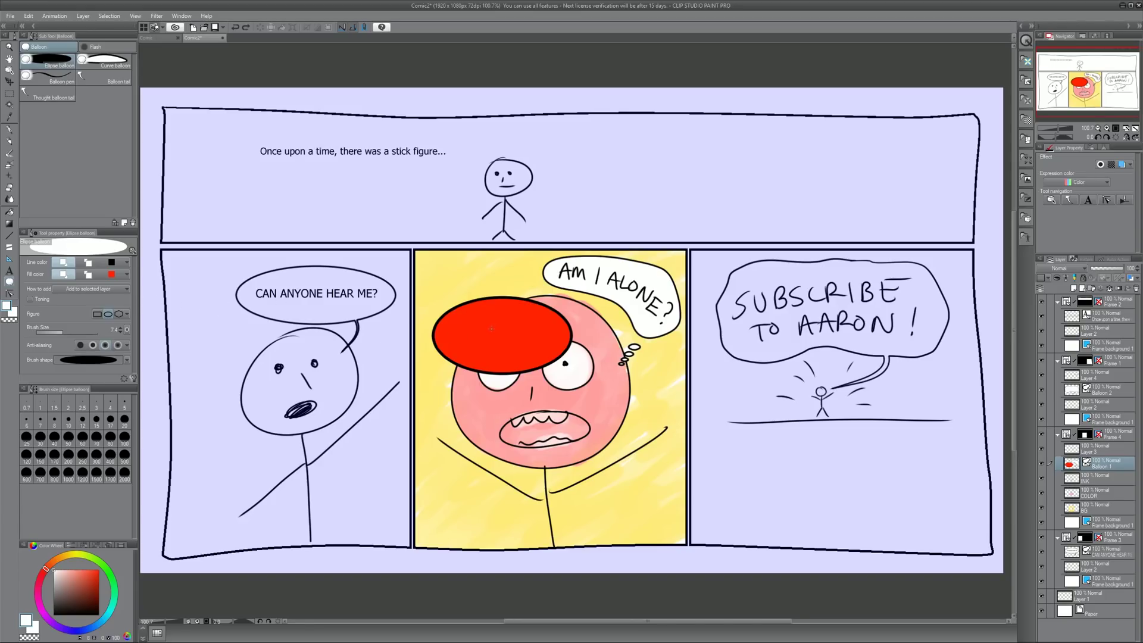
Step: Reshape the red balloon's outline into an irregular, wavy form by moving its control points
{"action": "left_click", "coordinate": [9, 294]}
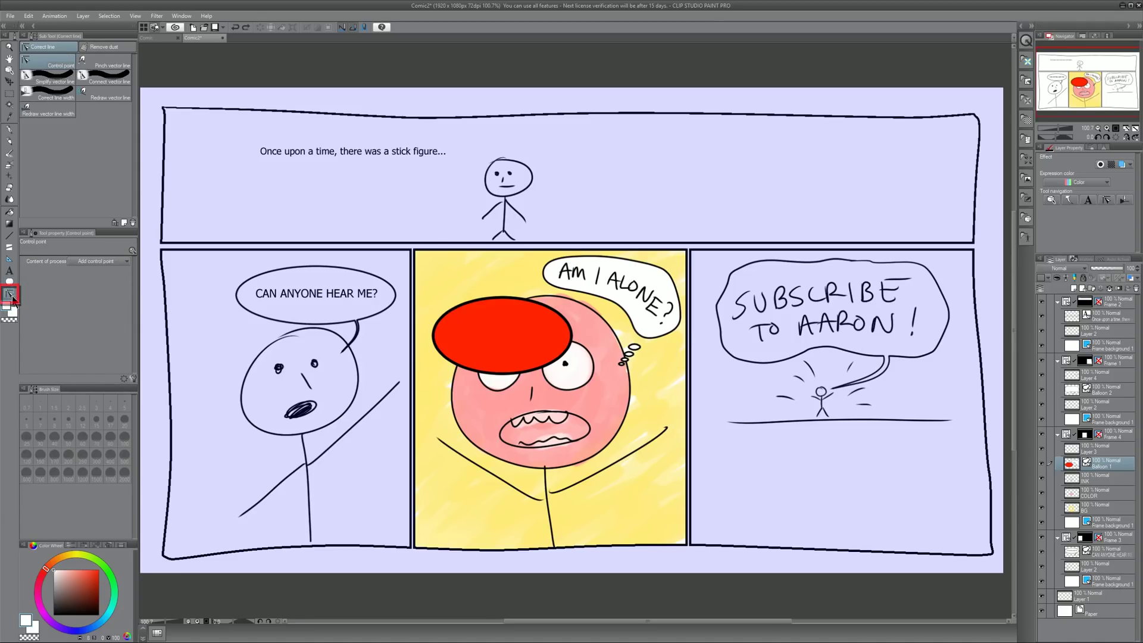
{"action": "mouse_move", "coordinate": [503, 307]}
{"action": "left_mouse_down"}
{"action": "mouse_move", "coordinate": [456, 312]}
{"action": "mouse_move", "coordinate": [438, 351]}
{"action": "left_mouse_up"}
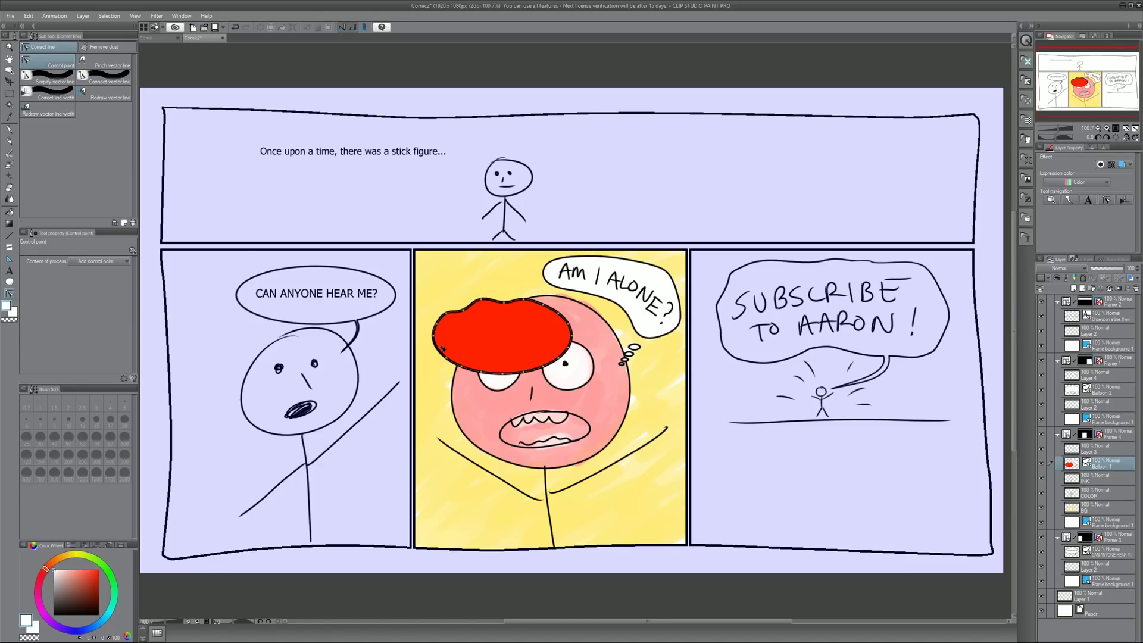
{"action": "mouse_move", "coordinate": [529, 364]}
{"action": "left_mouse_down"}
{"action": "mouse_move", "coordinate": [508, 374]}
{"action": "mouse_move", "coordinate": [581, 340]}
{"action": "left_mouse_up"}
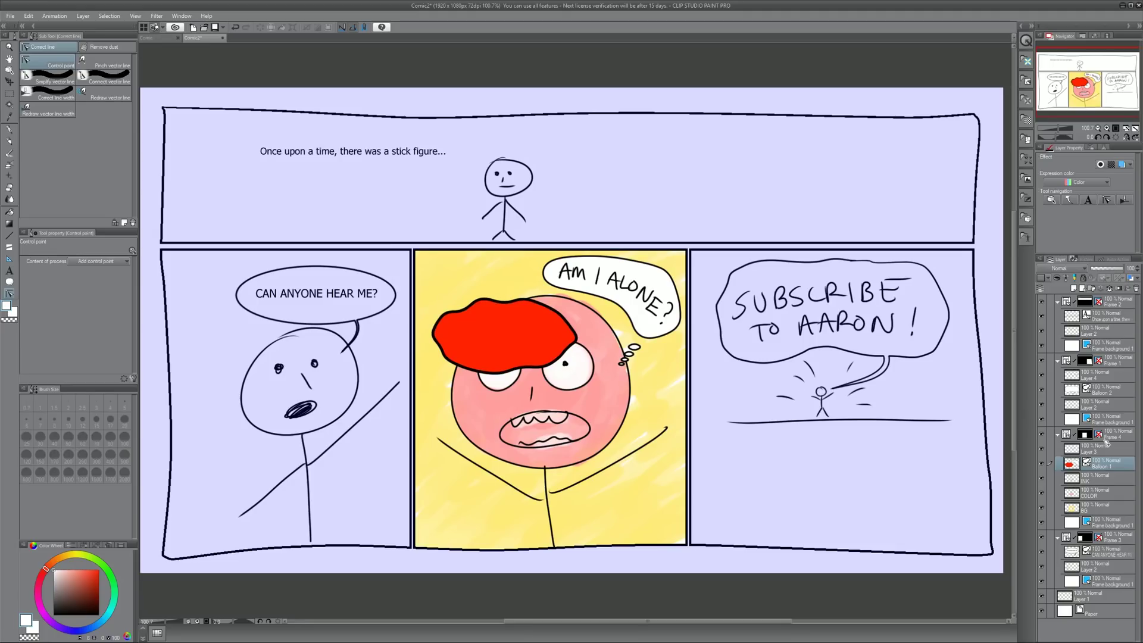
Step: Rasterize the Balloon 1 layer and fill the red balloon with white
{"action": "right_click", "coordinate": [1113, 464]}
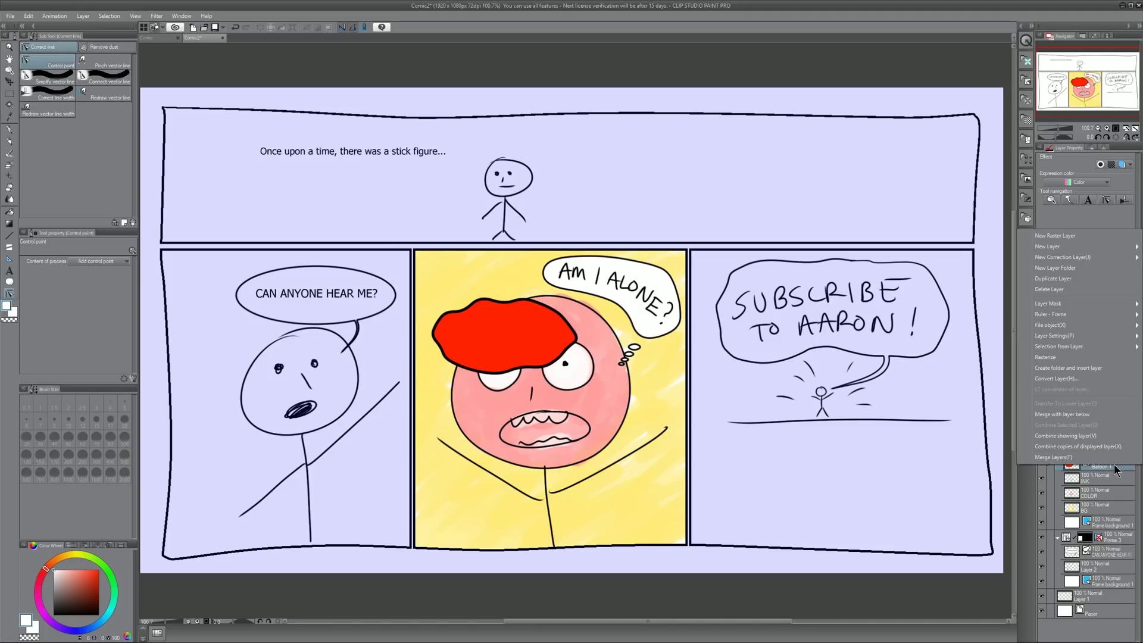
{"action": "left_click", "coordinate": [1067, 357]}
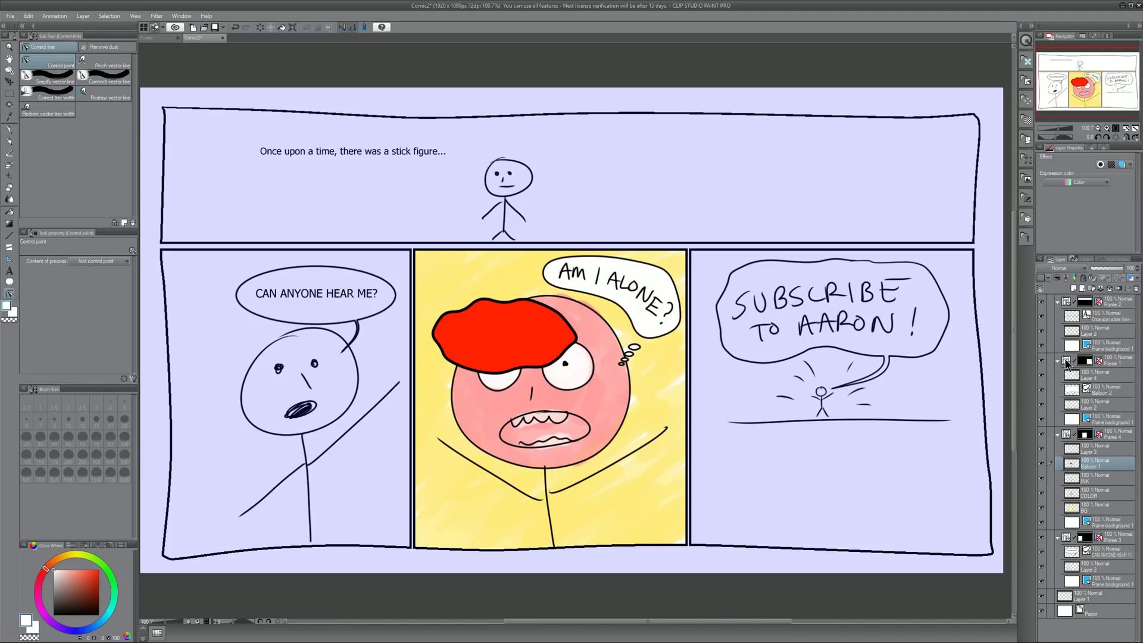
{"action": "left_click", "coordinate": [10, 211]}
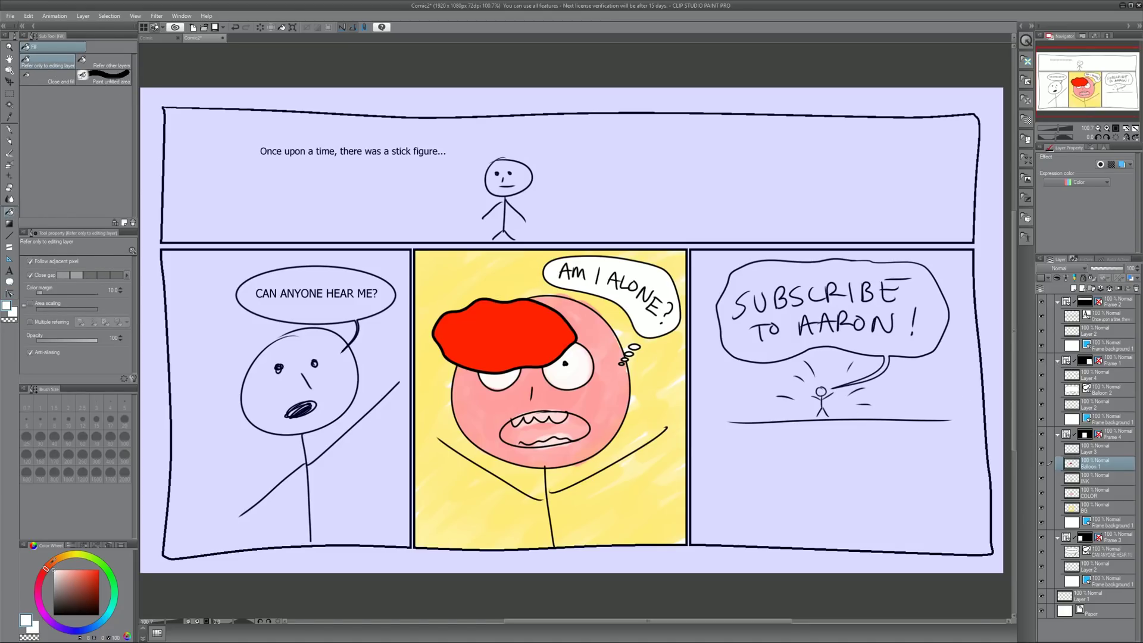
{"action": "left_click", "coordinate": [496, 322]}
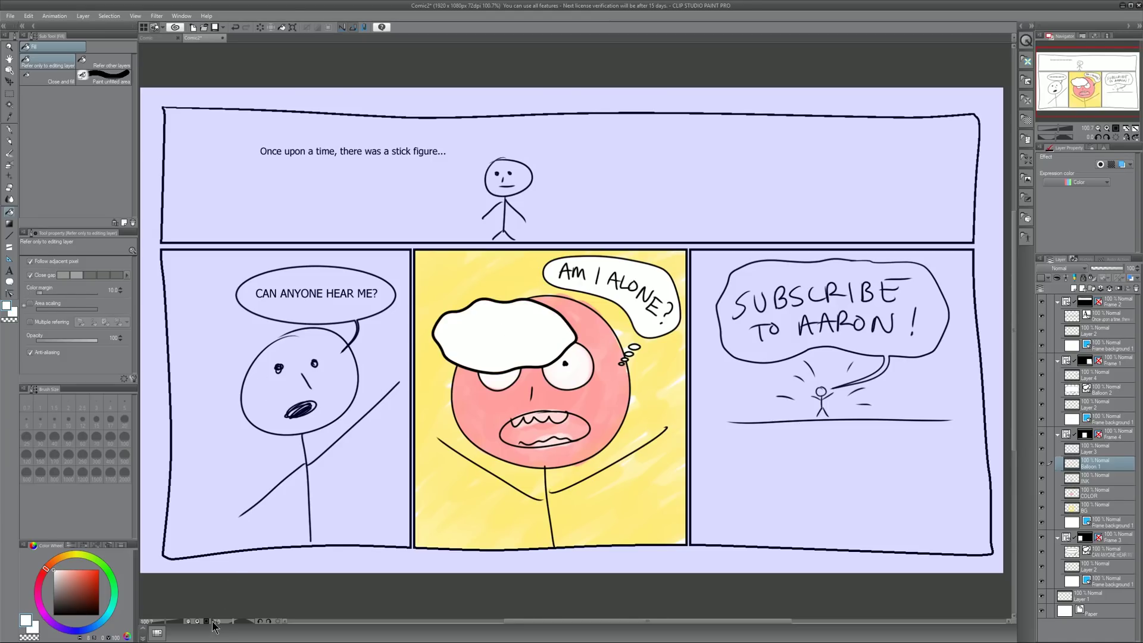
Step: Examine the white-filled balloon's outline edge up close and review the options available for the rasterized Balloon 1 layer
{"action": "scroll", "coordinate": [464, 343], "scroll_direction": "up", "scroll_amount": 5}
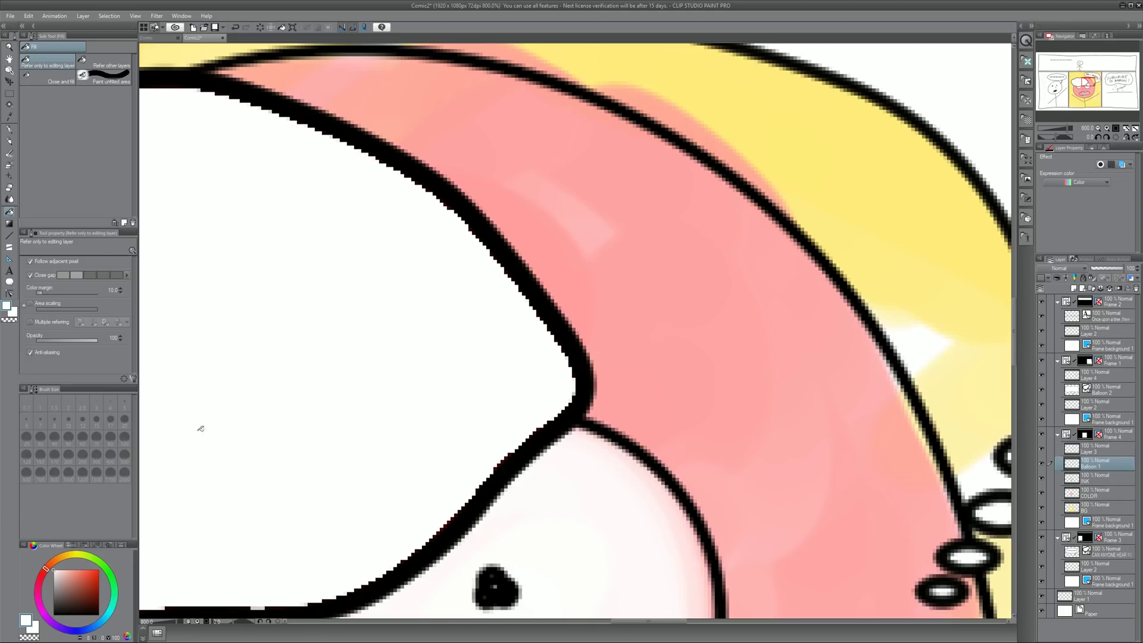
{"action": "key", "text": "ctrl+alt+0"}
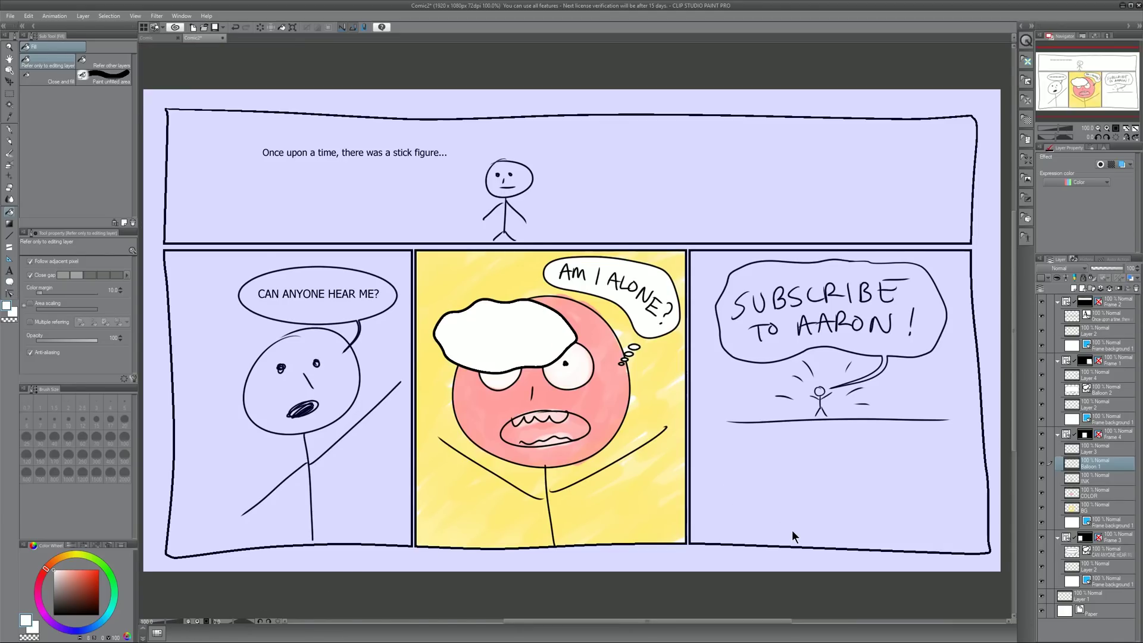
{"action": "right_click", "coordinate": [1113, 464]}
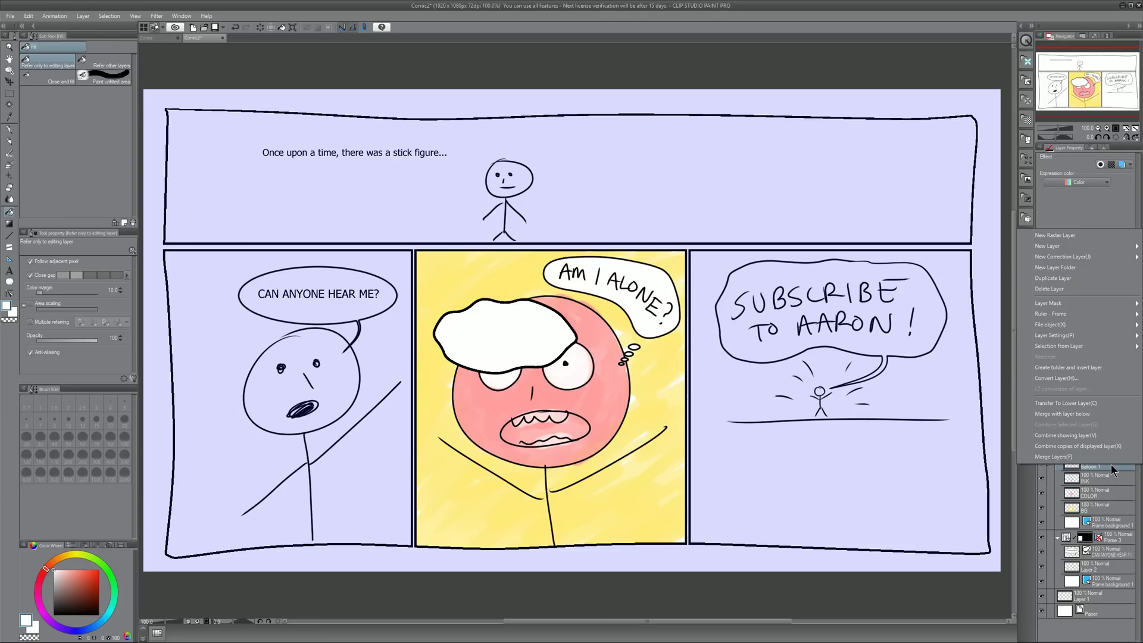
{"action": "key", "text": "Escape"}
Step: Try drawing a solid white Polygon balloon over the head's upper left on the Balloon 1 layer
{"action": "key", "text": "t"}
{"action": "left_click", "coordinate": [126, 314]}
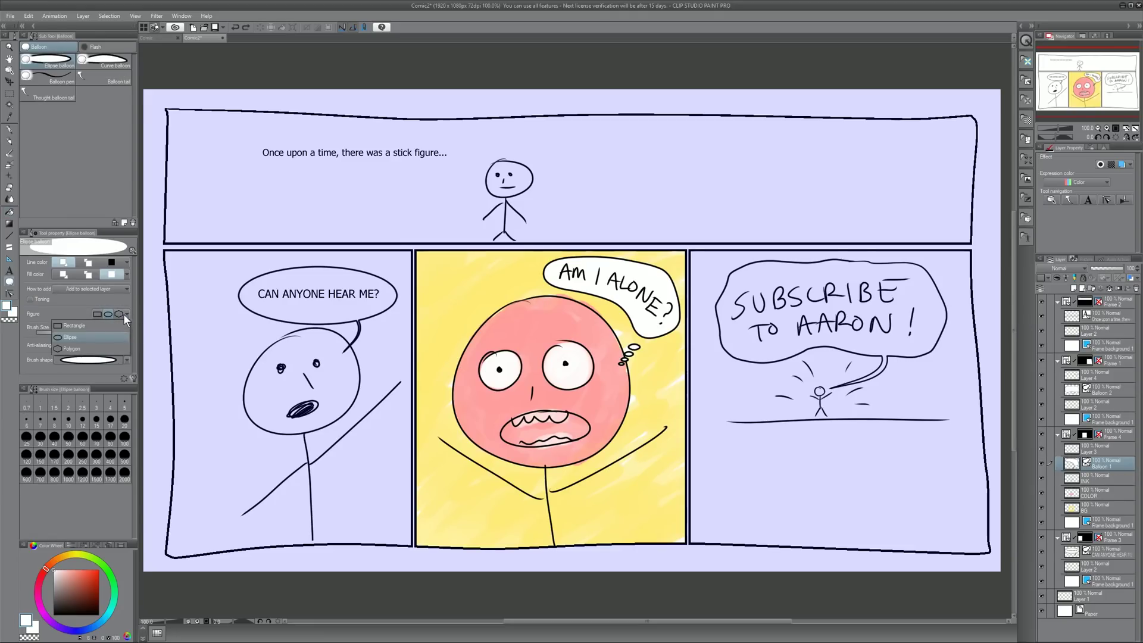
{"action": "left_click", "coordinate": [72, 349]}
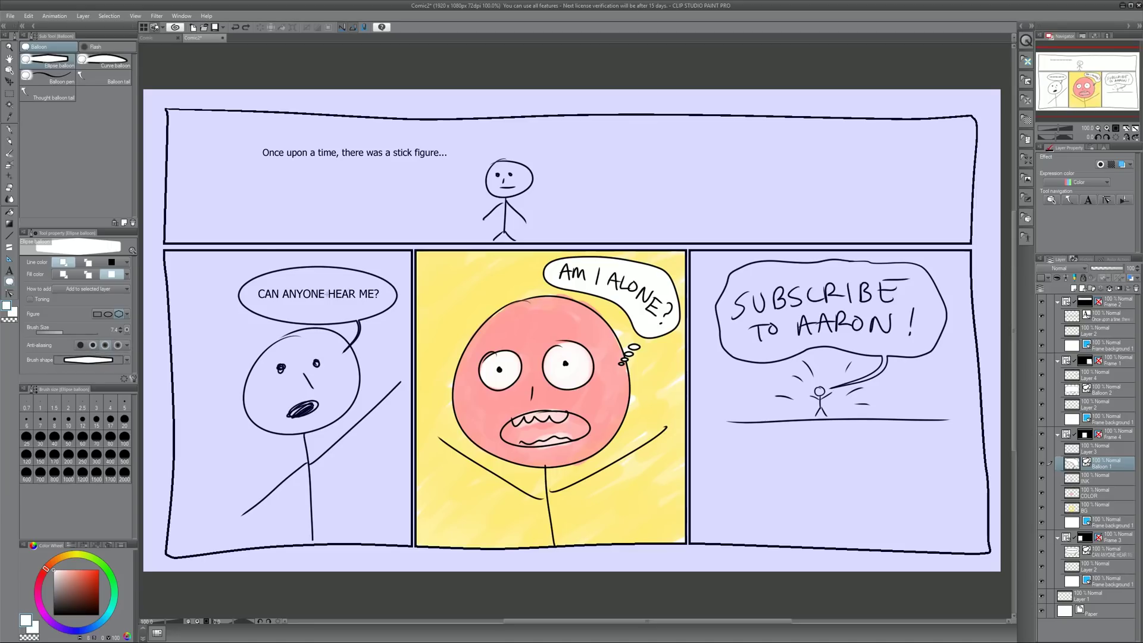
{"action": "left_click_drag", "start_coordinate": [430, 269], "coordinate": [537, 349]}
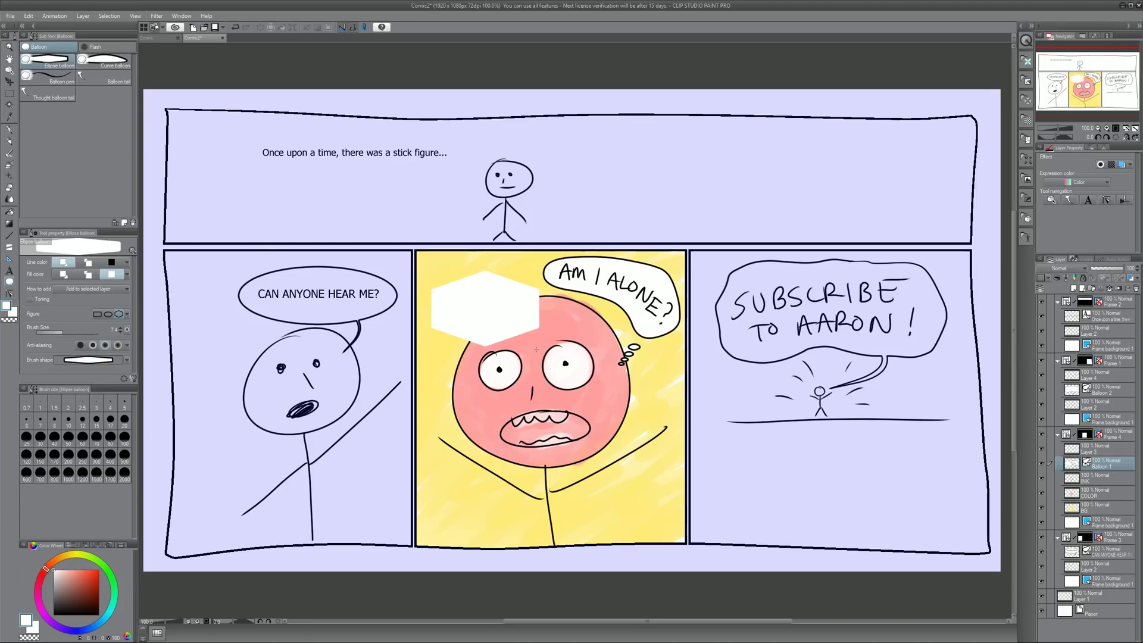
{"action": "key", "text": "ctrl+z"}
{"action": "left_click_drag", "start_coordinate": [441, 282], "coordinate": [550, 341]}
{"action": "key", "text": "ctrl+z"}
Step: Try drawing an Ellipse balloon with a black line and white fill above the head on the Balloon 1 layer
{"action": "left_click", "coordinate": [107, 314]}
{"action": "left_click", "coordinate": [127, 359]}
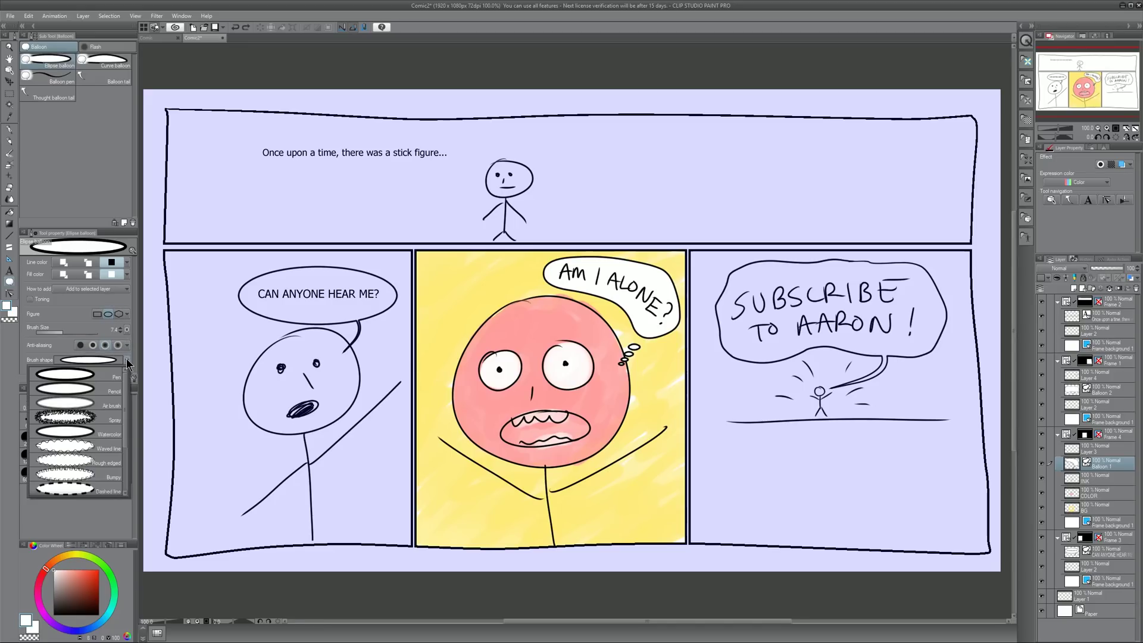
{"action": "mouse_move", "coordinate": [126, 380]}
{"action": "left_mouse_down"}
{"action": "mouse_move", "coordinate": [121, 435]}
{"action": "mouse_move", "coordinate": [125, 371]}
{"action": "left_mouse_up"}
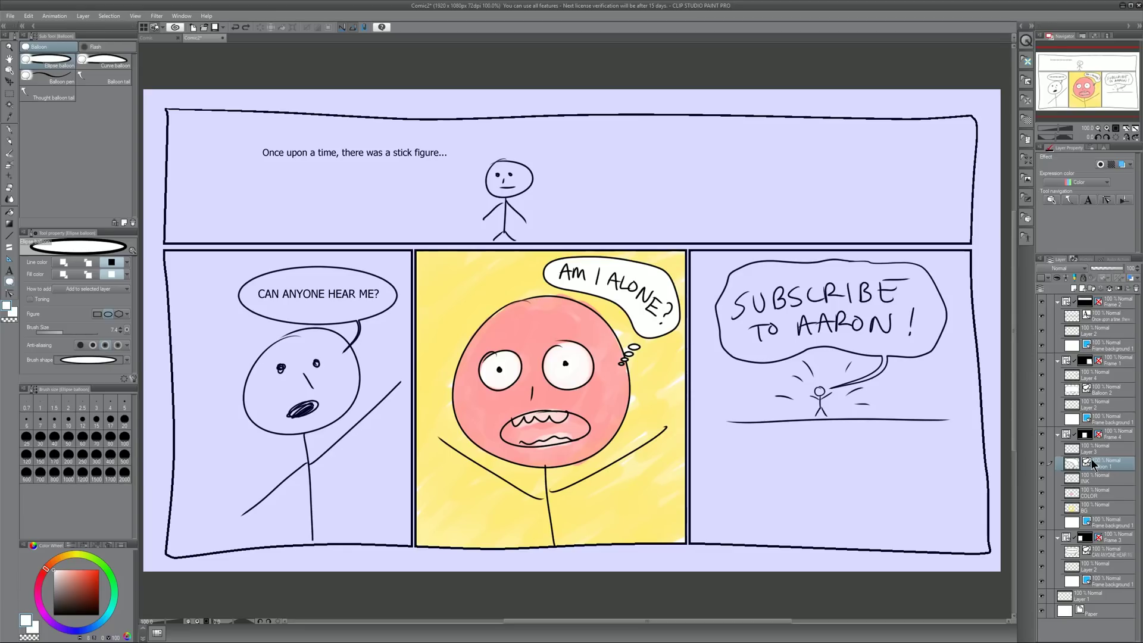
{"action": "left_click", "coordinate": [1041, 464]}
{"action": "left_click", "coordinate": [1042, 463]}
{"action": "left_click_drag", "start_coordinate": [434, 264], "coordinate": [566, 325]}
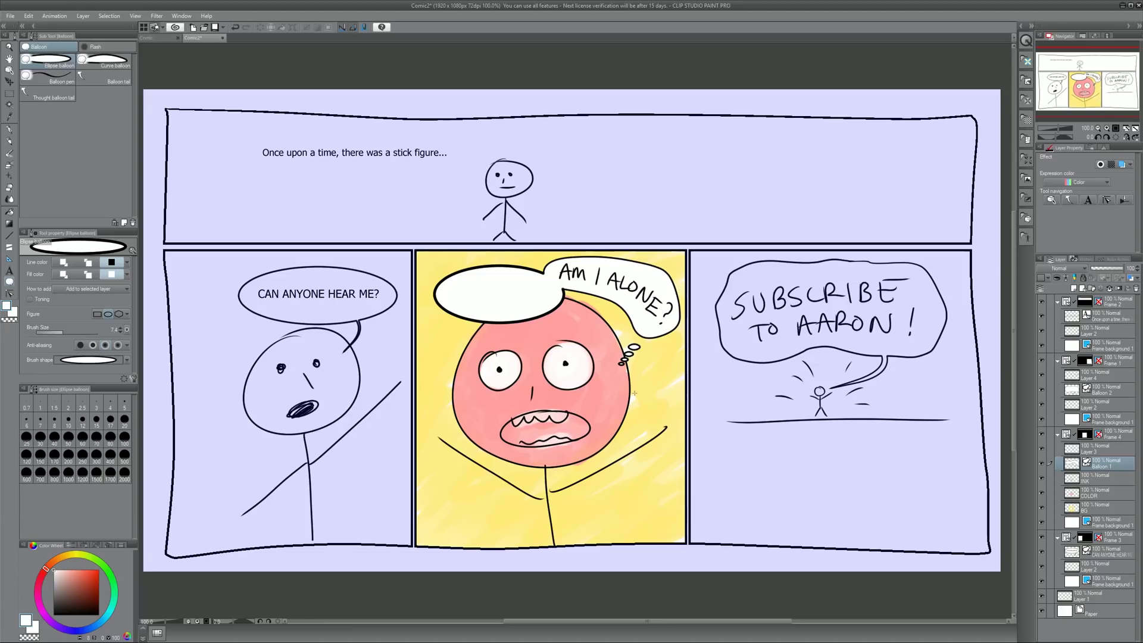
{"action": "key", "text": "ctrl+z"}
Step: Try drawing an Ellipse balloon over the head's upper left with the raster Layer 3 of the middle frame selected
{"action": "left_click", "coordinate": [1097, 445]}
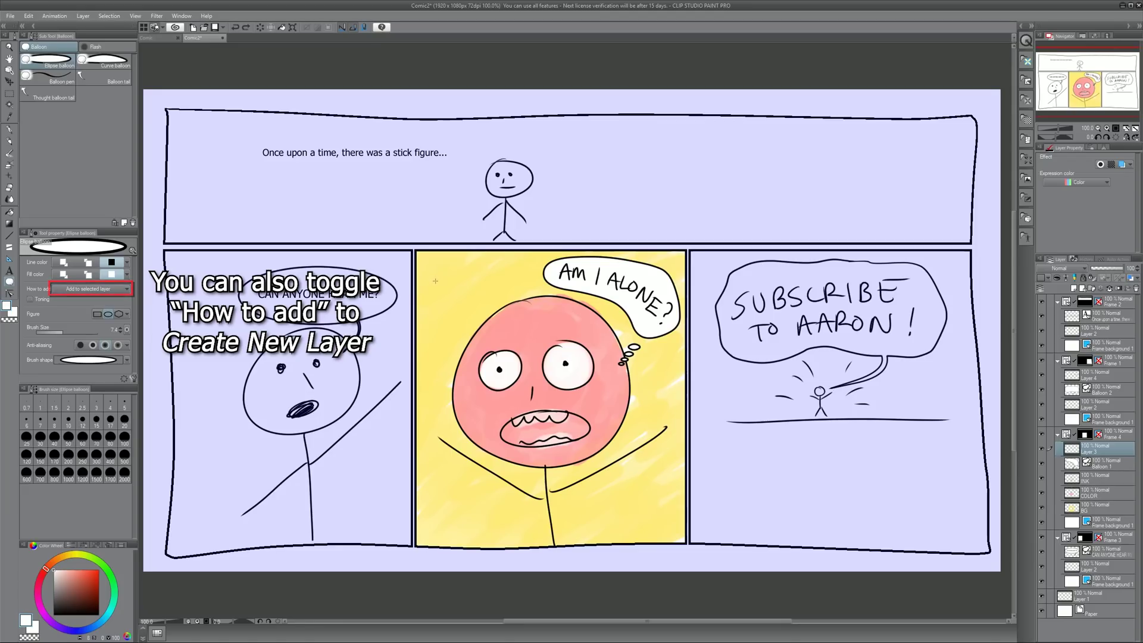
{"action": "left_click_drag", "start_coordinate": [446, 278], "coordinate": [592, 360]}
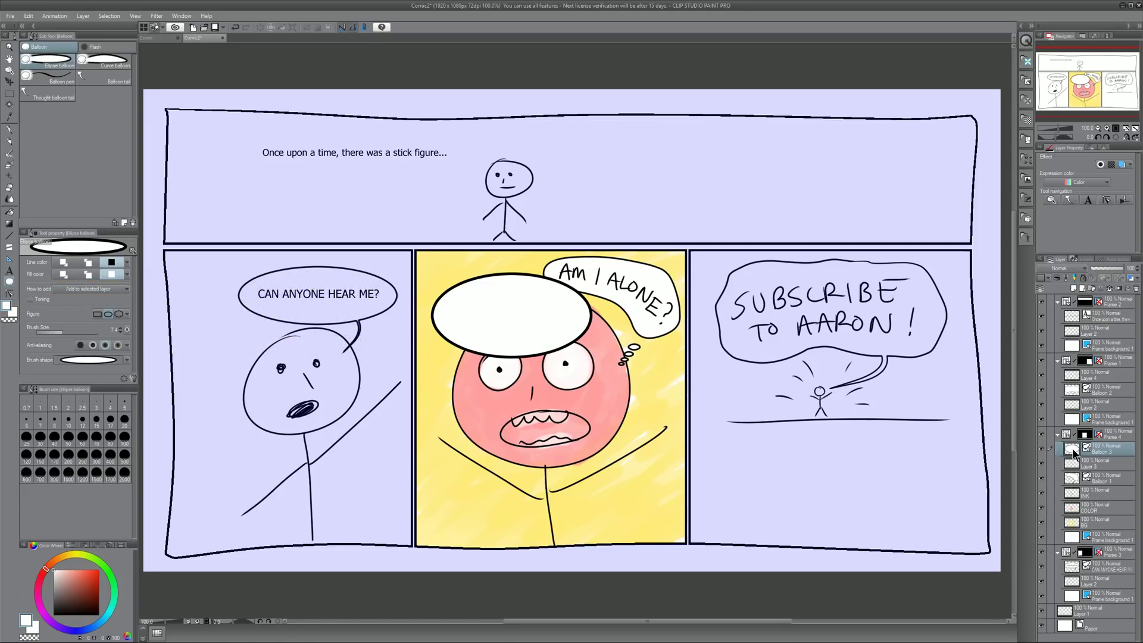
{"action": "key", "text": "ctrl+z"}
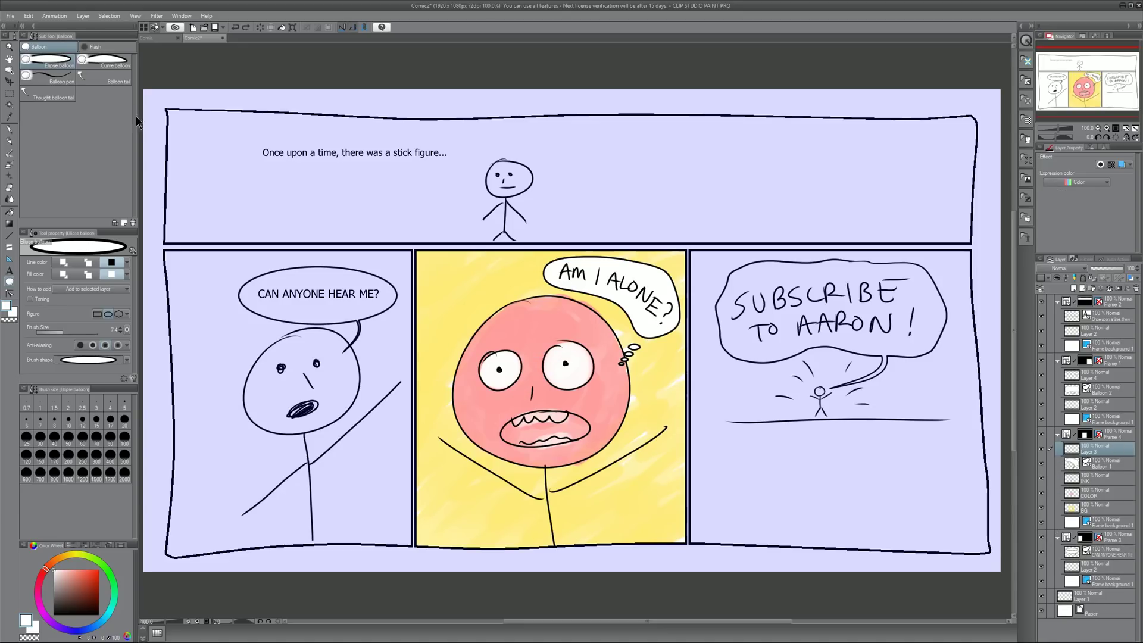
Step: Try a straight-line Curve balloon with white line and fill, plotted as a many-pointed starburst over the head's upper left
{"action": "left_click", "coordinate": [115, 62]}
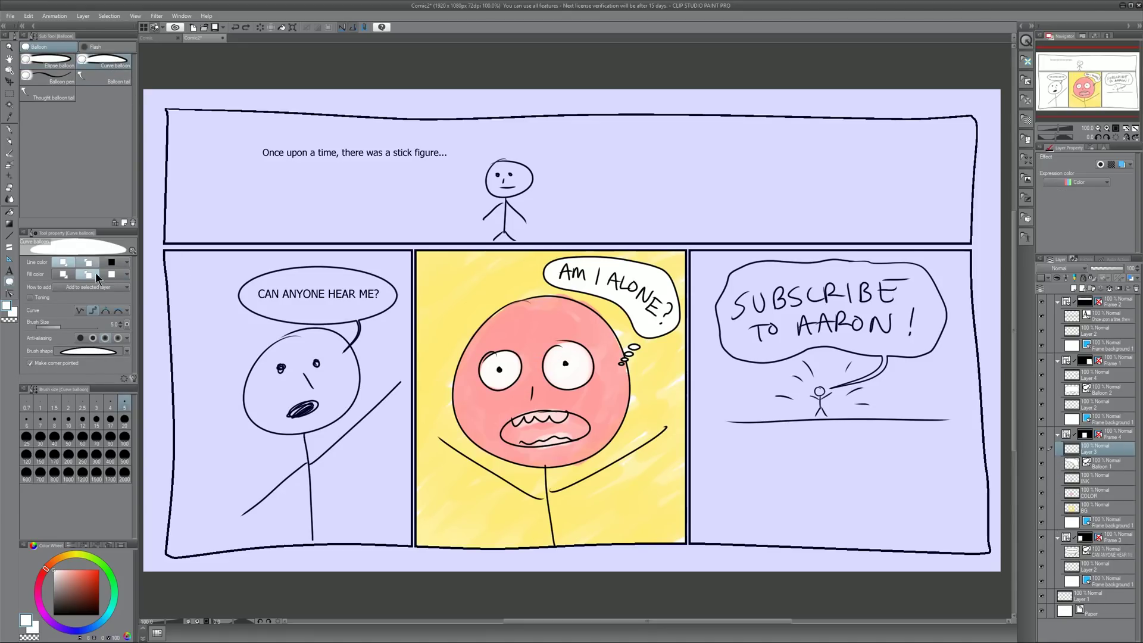
{"action": "left_click", "coordinate": [82, 312]}
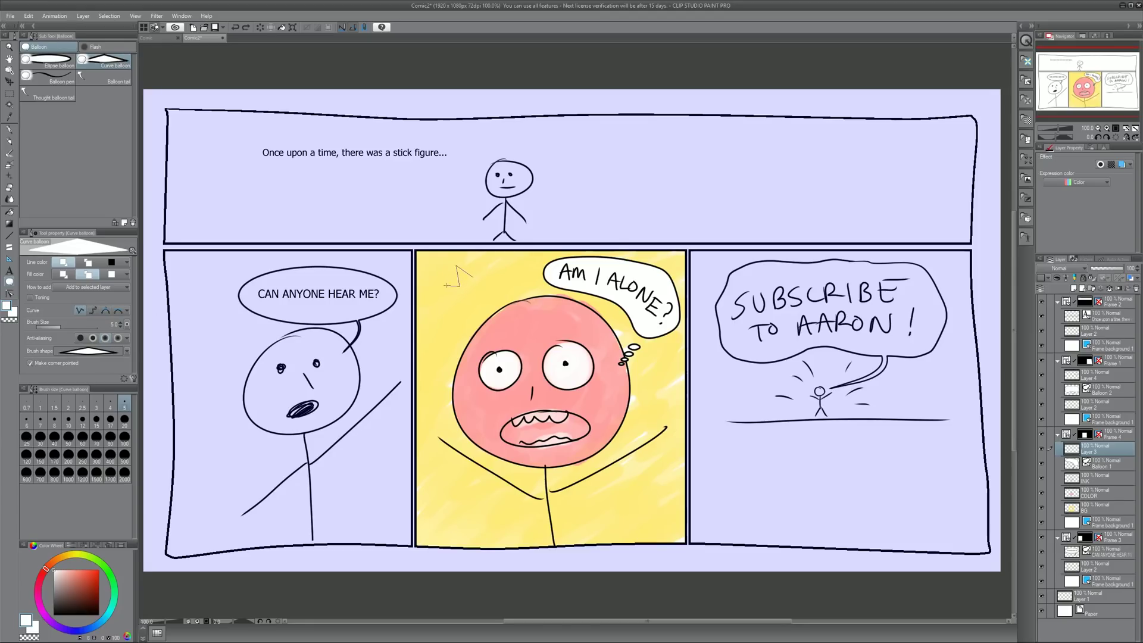
{"action": "left_click", "coordinate": [434, 290]}
{"action": "left_click", "coordinate": [454, 297]}
{"action": "left_click", "coordinate": [433, 324]}
{"action": "left_click", "coordinate": [458, 321]}
{"action": "left_click", "coordinate": [450, 363]}
{"action": "left_click", "coordinate": [483, 341]}
{"action": "left_click", "coordinate": [509, 362]}
{"action": "left_click", "coordinate": [508, 333]}
{"action": "left_click", "coordinate": [550, 337]}
{"action": "left_click", "coordinate": [536, 310]}
{"action": "left_click", "coordinate": [565, 305]}
{"action": "left_click", "coordinate": [543, 273]}
{"action": "left_click", "coordinate": [509, 280]}
{"action": "left_click", "coordinate": [514, 254]}
{"action": "left_click", "coordinate": [480, 277]}
{"action": "left_click", "coordinate": [473, 254]}
{"action": "left_click", "coordinate": [435, 290]}
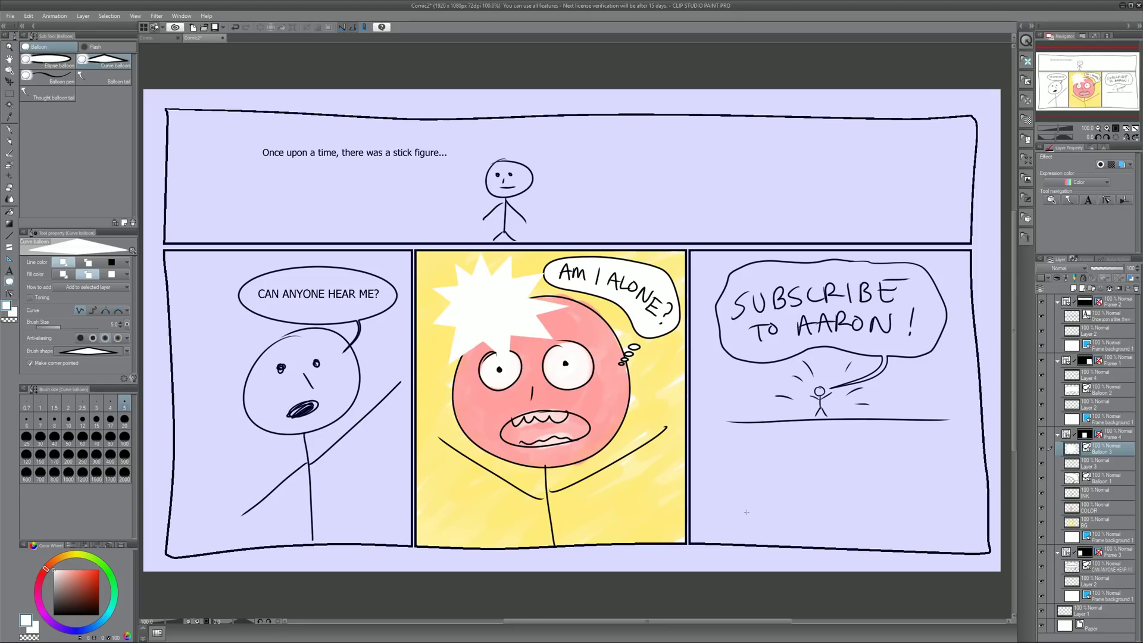
{"action": "key", "text": "ctrl+z"}
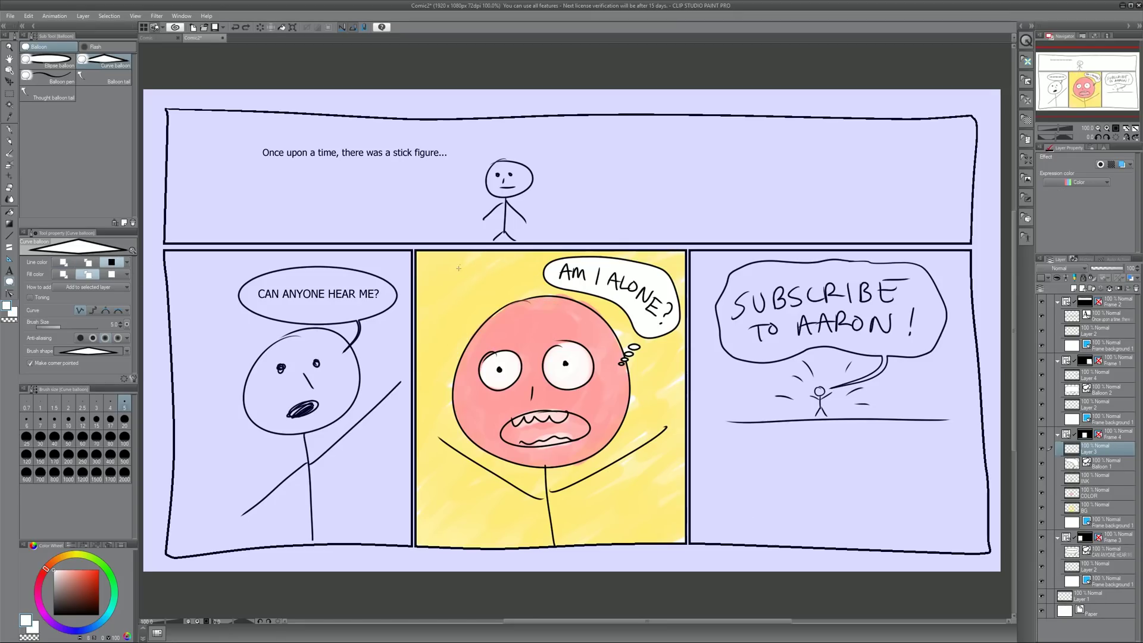
Step: Try plotting a jagged starburst Curve balloon with a black line and white fill over the head's upper left
{"action": "left_click", "coordinate": [460, 264]}
{"action": "left_click", "coordinate": [458, 281]}
{"action": "left_click", "coordinate": [441, 277]}
{"action": "left_click", "coordinate": [451, 295]}
{"action": "left_click", "coordinate": [433, 305]}
{"action": "left_click", "coordinate": [446, 321]}
{"action": "left_click", "coordinate": [432, 348]}
{"action": "left_click", "coordinate": [458, 386]}
{"action": "left_click", "coordinate": [518, 355]}
{"action": "left_click", "coordinate": [570, 347]}
{"action": "left_click", "coordinate": [597, 312]}
{"action": "left_click", "coordinate": [556, 285]}
{"action": "left_click", "coordinate": [511, 251]}
{"action": "left_click", "coordinate": [479, 288]}
{"action": "left_click", "coordinate": [460, 264]}
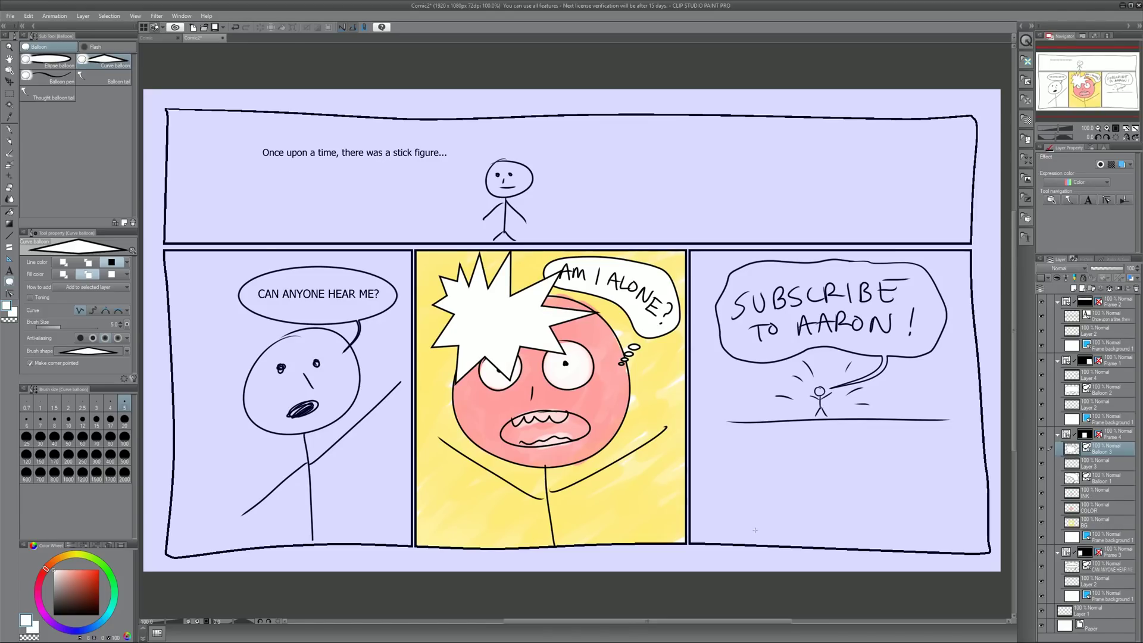
{"action": "key", "text": "ctrl+z"}
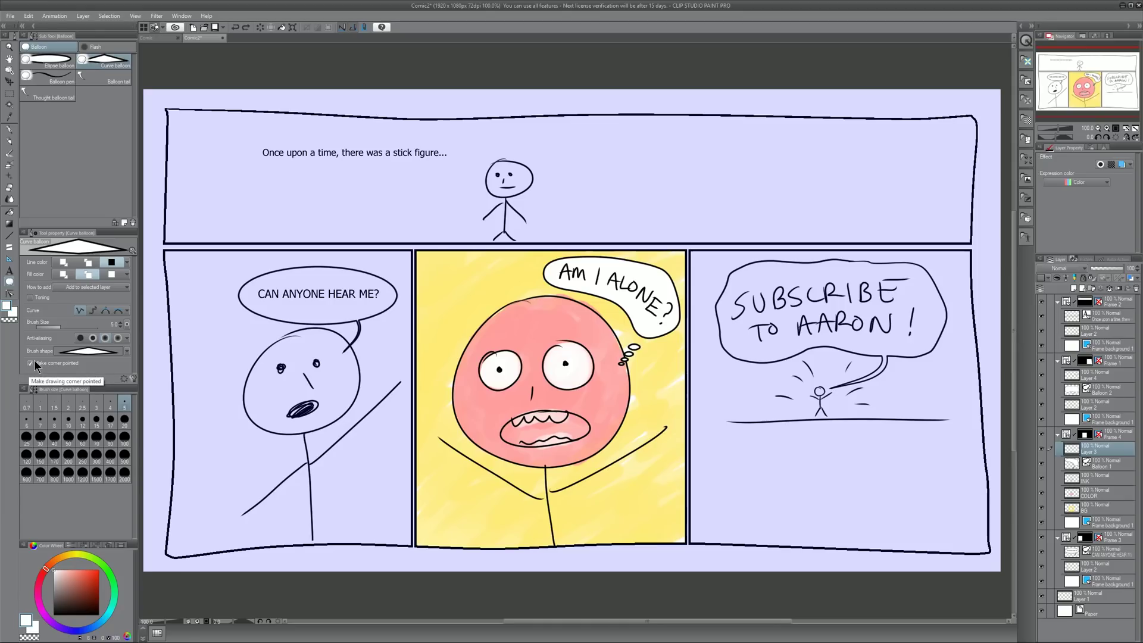
Step: Plot a black-lined starburst balloon over the head's upper left with the Make corner pointed option turned off
{"action": "left_click", "coordinate": [472, 287]}
{"action": "left_click", "coordinate": [452, 271]}
{"action": "left_click", "coordinate": [459, 295]}
{"action": "left_click", "coordinate": [435, 307]}
{"action": "left_click", "coordinate": [459, 316]}
{"action": "left_click", "coordinate": [462, 356]}
{"action": "left_click", "coordinate": [497, 357]}
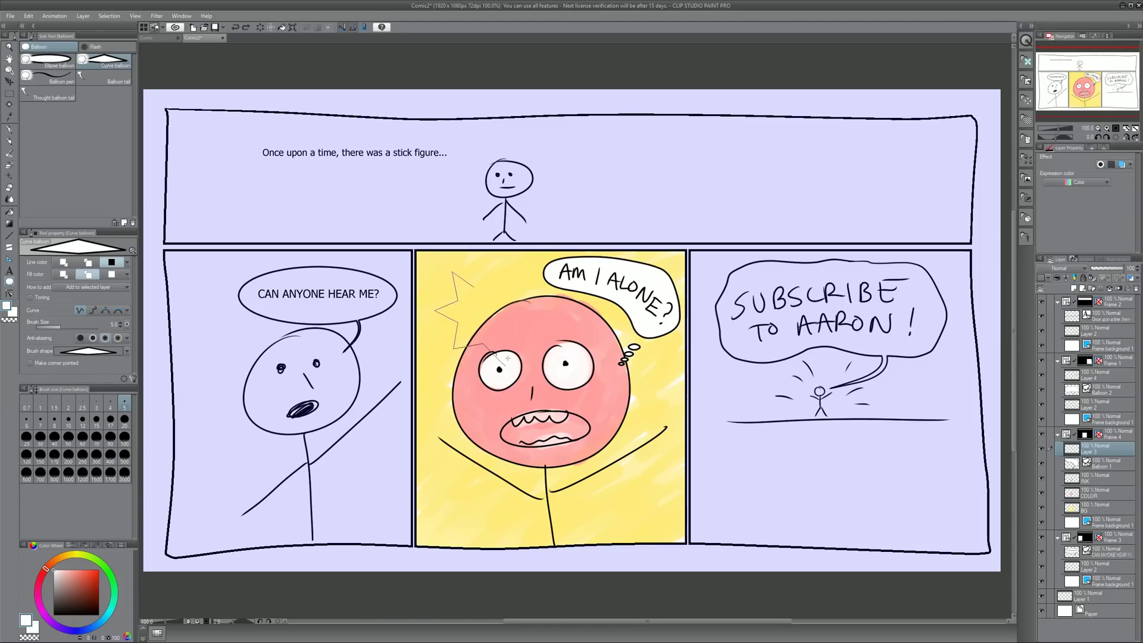
{"action": "left_click", "coordinate": [515, 324]}
{"action": "left_click", "coordinate": [563, 323]}
{"action": "left_click", "coordinate": [531, 300]}
{"action": "left_click", "coordinate": [517, 268]}
{"action": "left_click", "coordinate": [500, 289]}
{"action": "left_click", "coordinate": [483, 268]}
{"action": "left_click", "coordinate": [472, 287]}
Step: Plot a second jagged balloon over the head's lower left with the Make corner pointed option turned on
{"action": "left_click", "coordinate": [473, 376]}
{"action": "left_click", "coordinate": [445, 396]}
{"action": "left_click", "coordinate": [460, 417]}
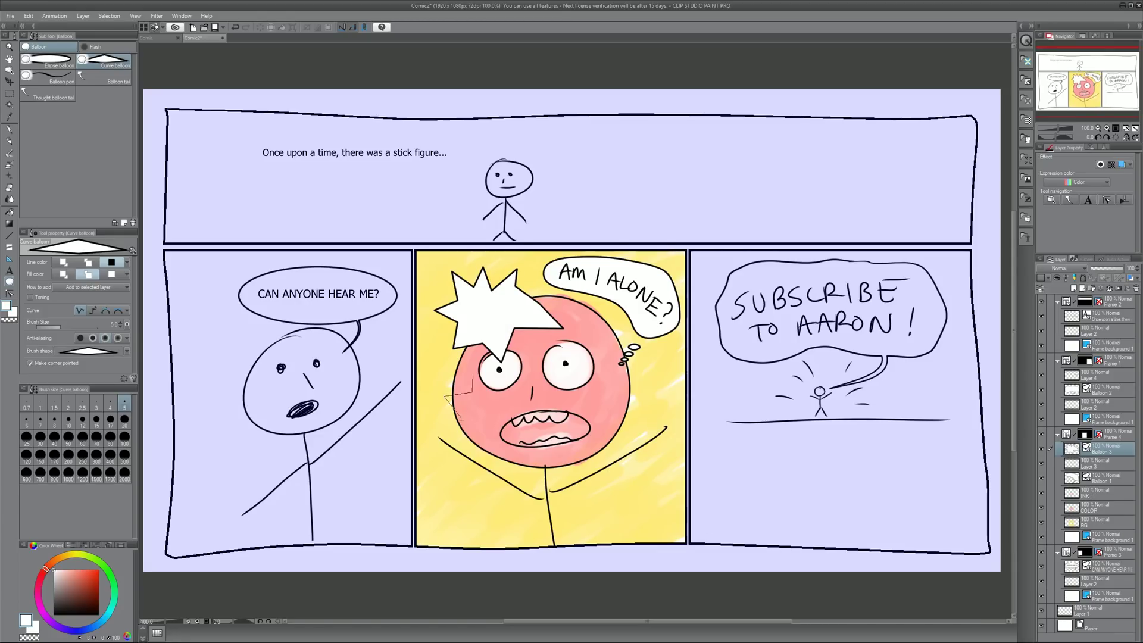
{"action": "left_click", "coordinate": [441, 440]}
{"action": "left_click", "coordinate": [481, 448]}
{"action": "left_click", "coordinate": [491, 479]}
{"action": "left_click", "coordinate": [545, 448]}
{"action": "left_click", "coordinate": [560, 411]}
{"action": "left_click", "coordinate": [508, 403]}
{"action": "left_click", "coordinate": [473, 376]}
Step: Plot a third starburst balloon over the head's right edge with brush size 28 and Make corner pointed turned off
{"action": "key", "text": "ctrl+plus"}
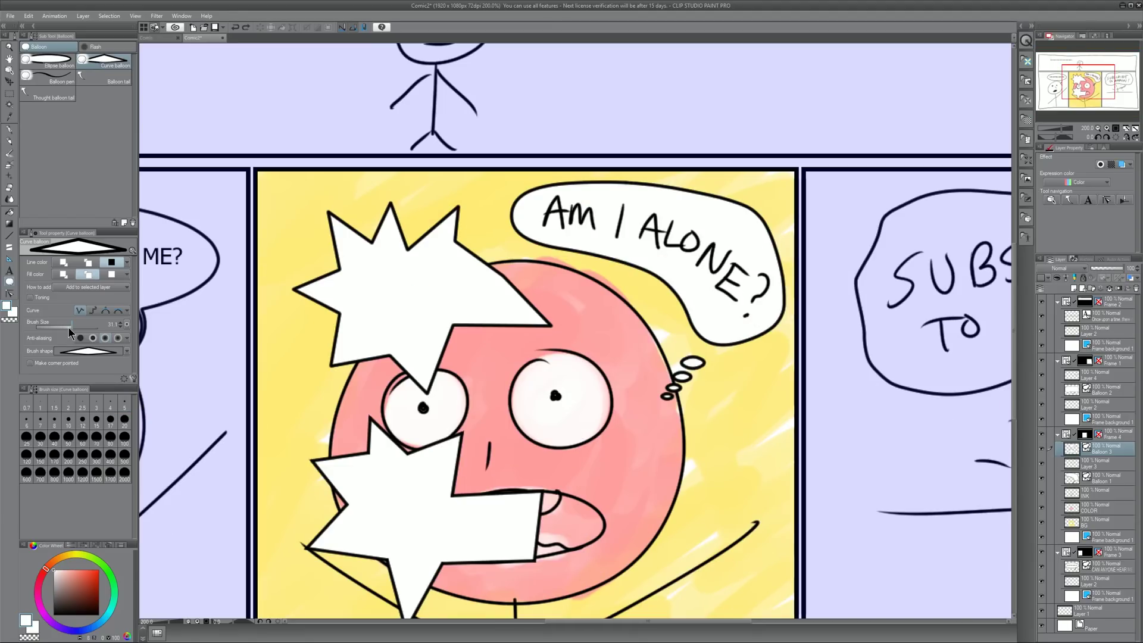
{"action": "left_click_drag", "start_coordinate": [70, 328], "coordinate": [76, 331]}
{"action": "left_click", "coordinate": [661, 301]}
{"action": "left_click", "coordinate": [629, 258]}
{"action": "left_click", "coordinate": [634, 333]}
{"action": "left_click", "coordinate": [566, 357]}
{"action": "left_click", "coordinate": [620, 380]}
{"action": "left_click", "coordinate": [601, 446]}
{"action": "left_click", "coordinate": [655, 433]}
{"action": "left_click", "coordinate": [685, 494]}
{"action": "left_click", "coordinate": [714, 434]}
{"action": "left_click", "coordinate": [729, 396]}
{"action": "left_click", "coordinate": [768, 364]}
{"action": "left_click", "coordinate": [717, 340]}
{"action": "left_click", "coordinate": [744, 269]}
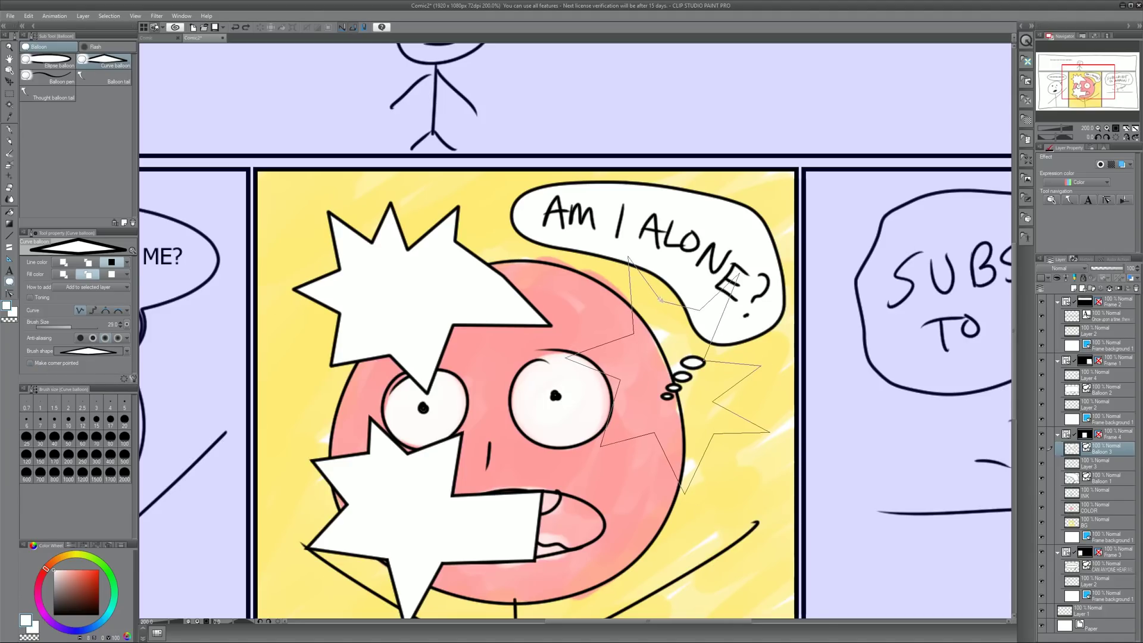
{"action": "left_click", "coordinate": [661, 300]}
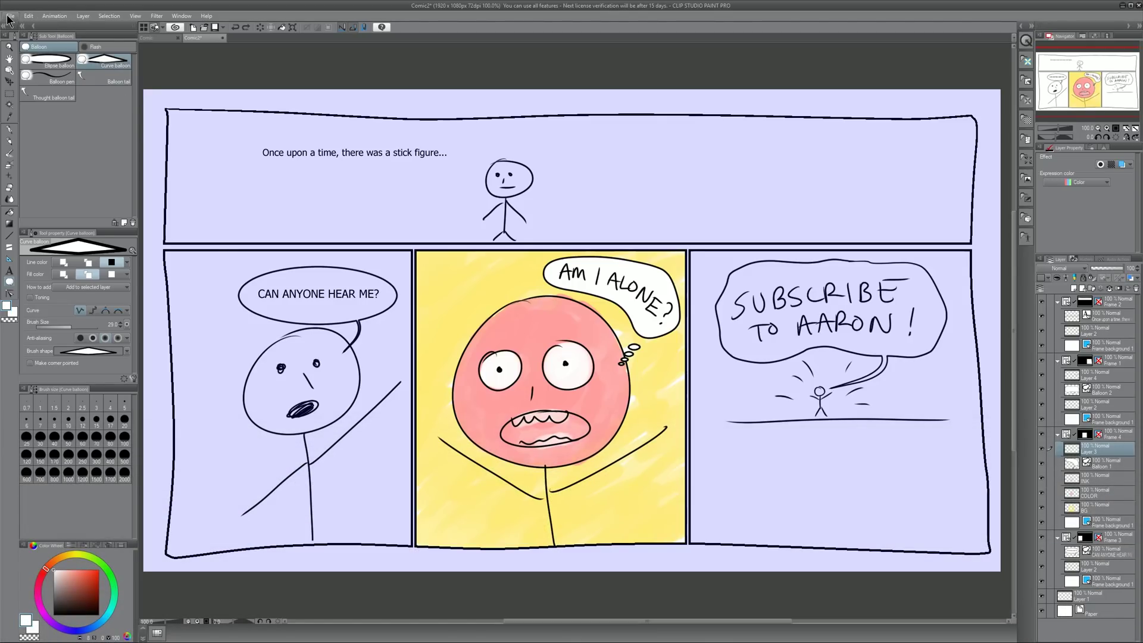
Step: Export the comic as a single-layer PNG named test in the comic panels folder and open the exported image
{"action": "left_click", "coordinate": [10, 16]}
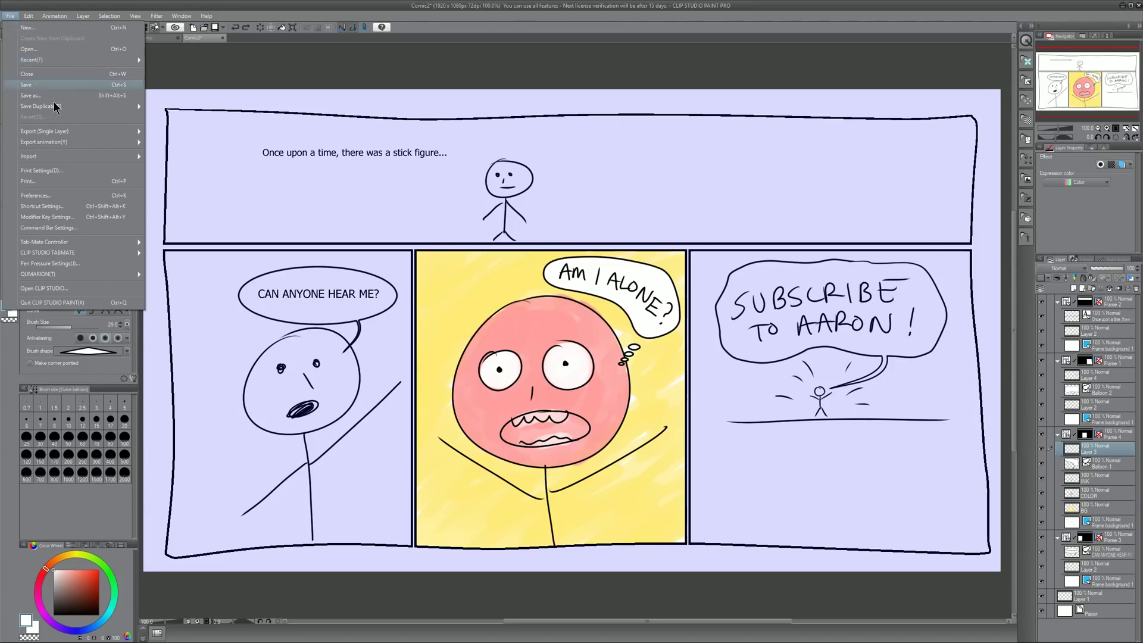
{"action": "mouse_move", "coordinate": [97, 132]}
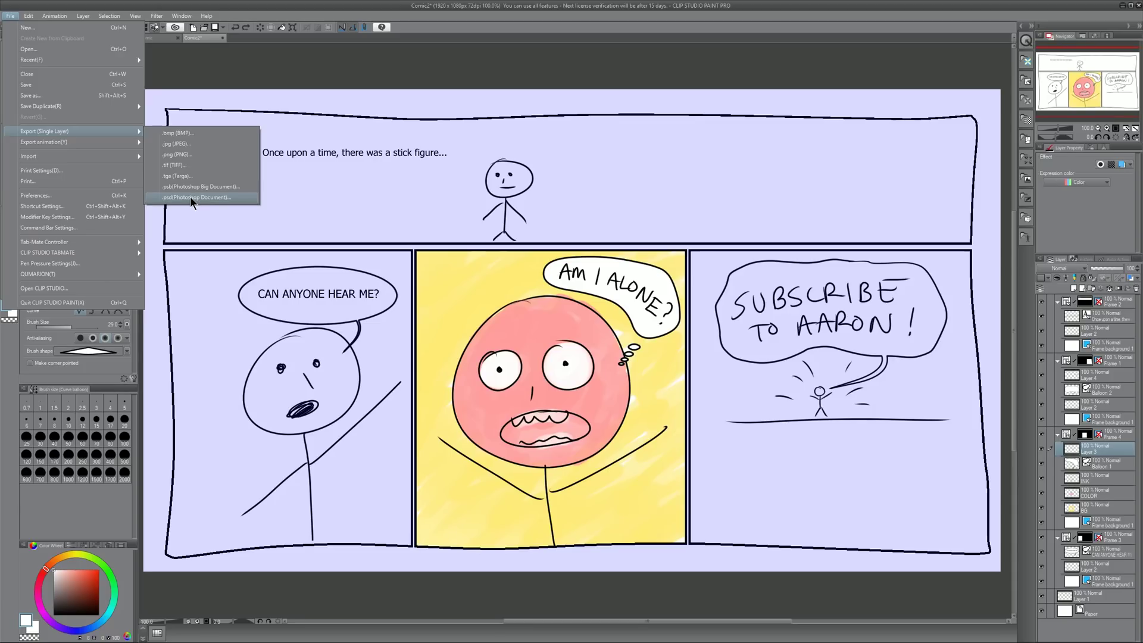
{"action": "left_click", "coordinate": [190, 154]}
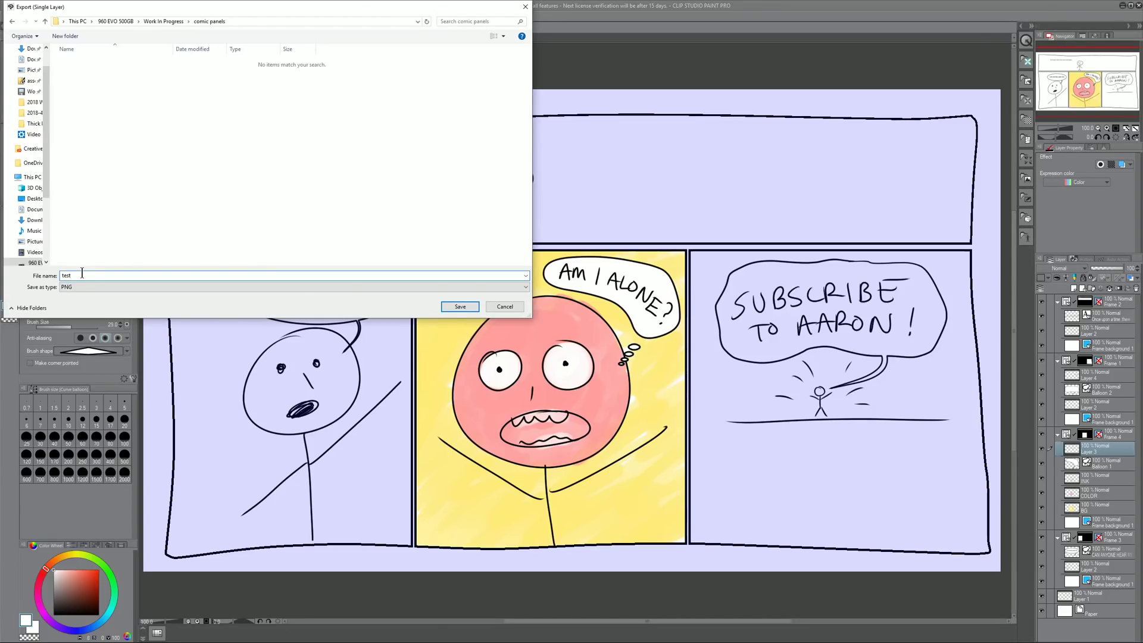
{"action": "left_click", "coordinate": [459, 307]}
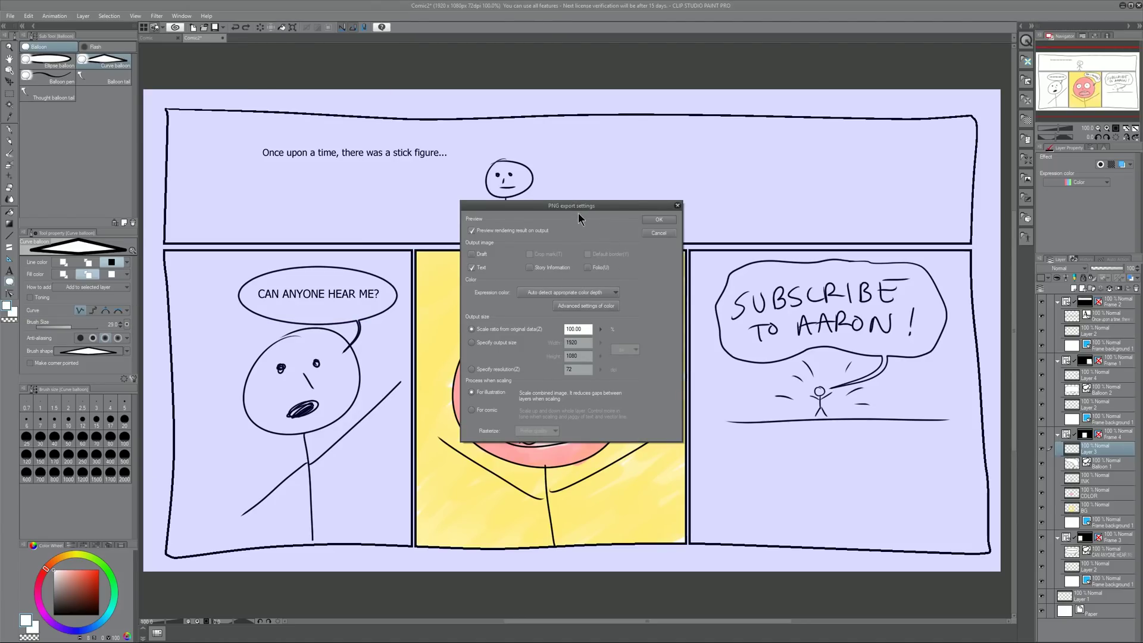
{"action": "left_click", "coordinate": [669, 220]}
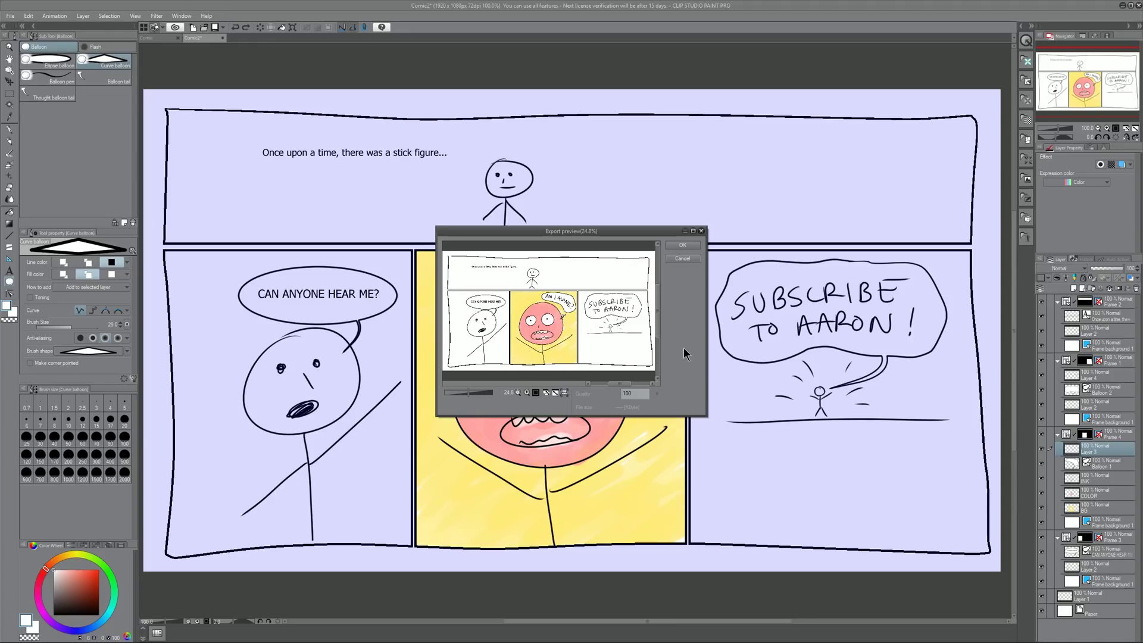
{"action": "left_click", "coordinate": [683, 244]}
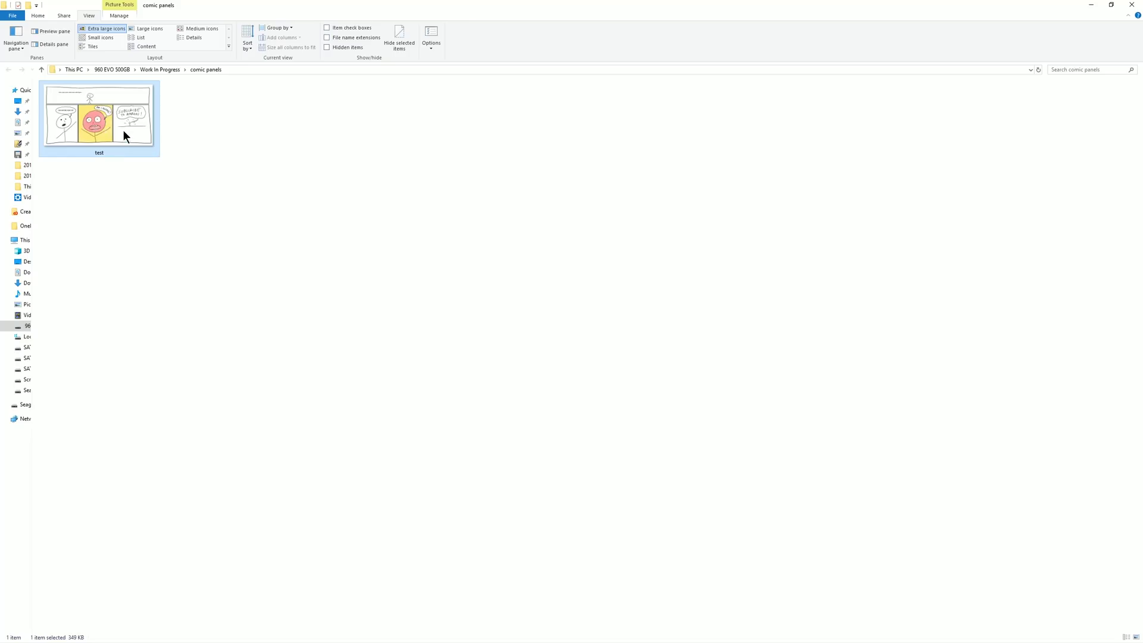
{"action": "double_click", "coordinate": [123, 130]}
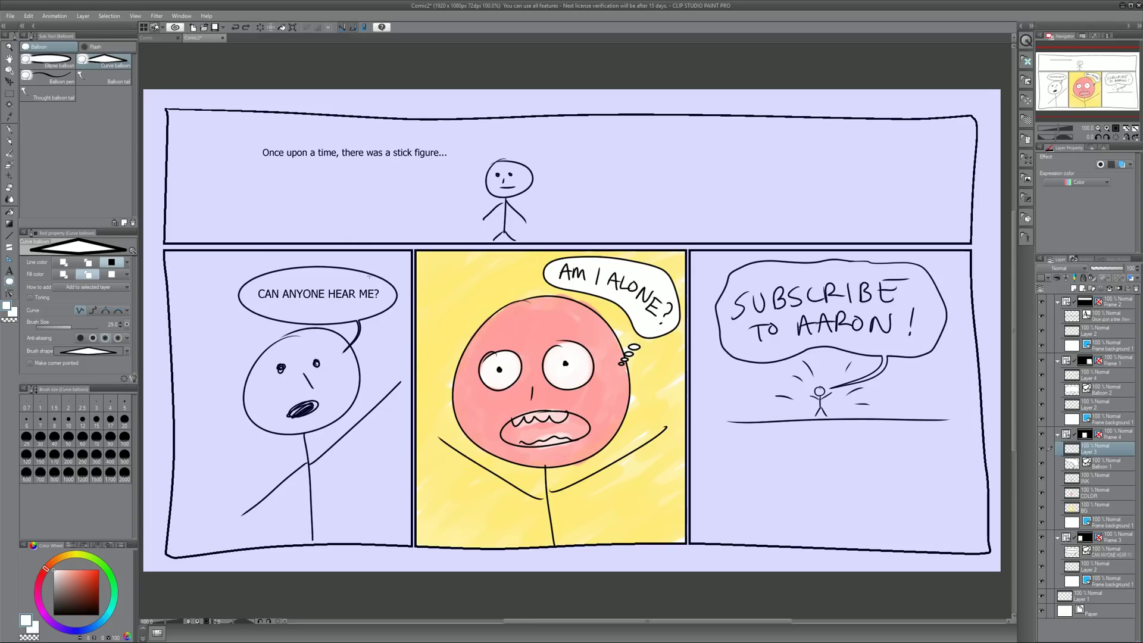
Step: Save the layered comic under the name comic-master in the comic panels folder
{"action": "left_click", "coordinate": [11, 17]}
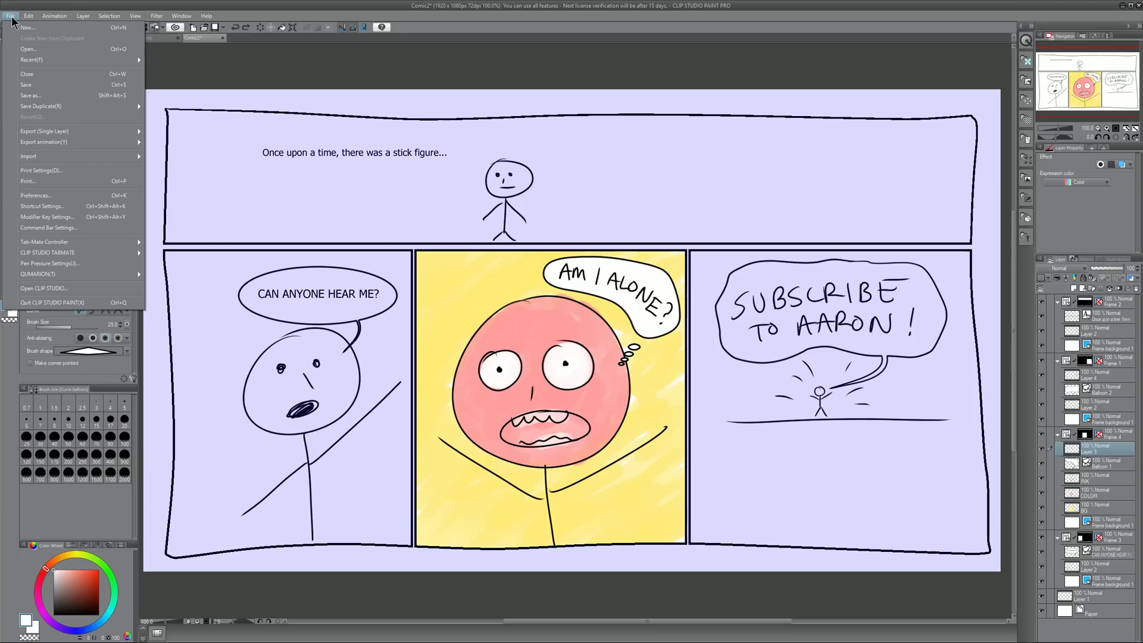
{"action": "left_click", "coordinate": [50, 94]}
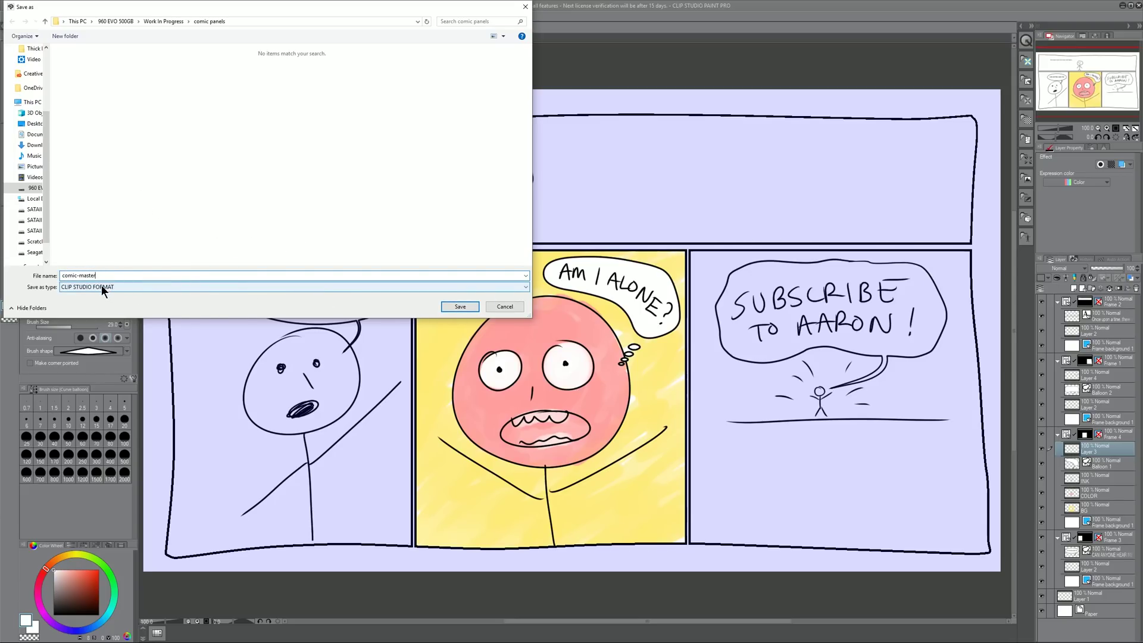
{"action": "left_click", "coordinate": [462, 305]}
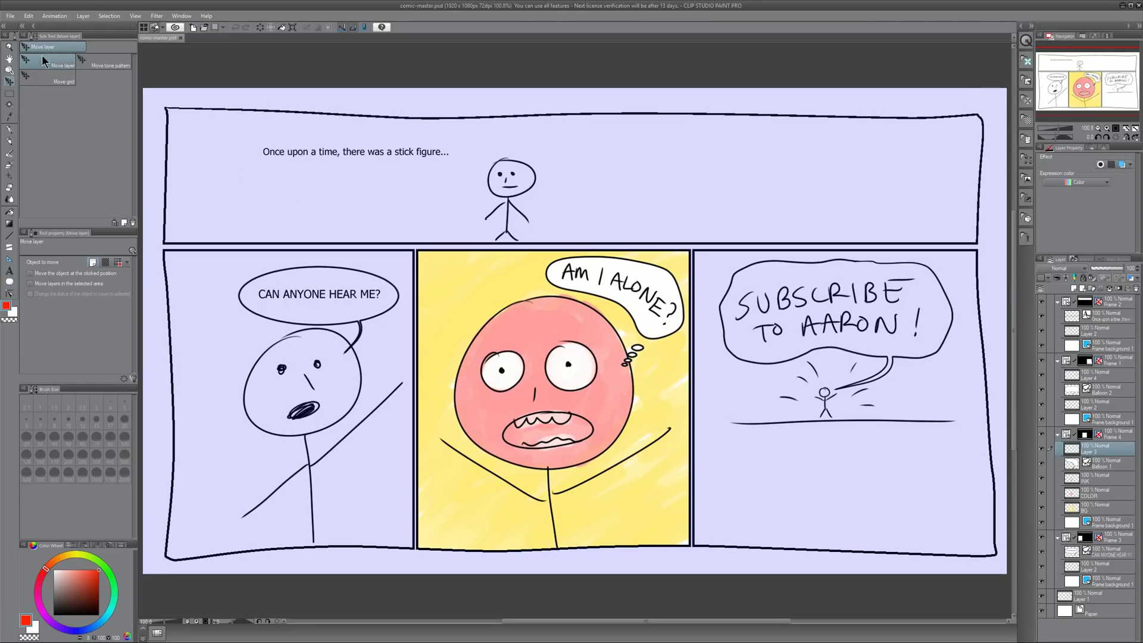
Step: Save the comic as a Photoshop Document named comic-master, replacing the existing file
{"action": "left_click", "coordinate": [10, 16]}
{"action": "left_click", "coordinate": [41, 95]}
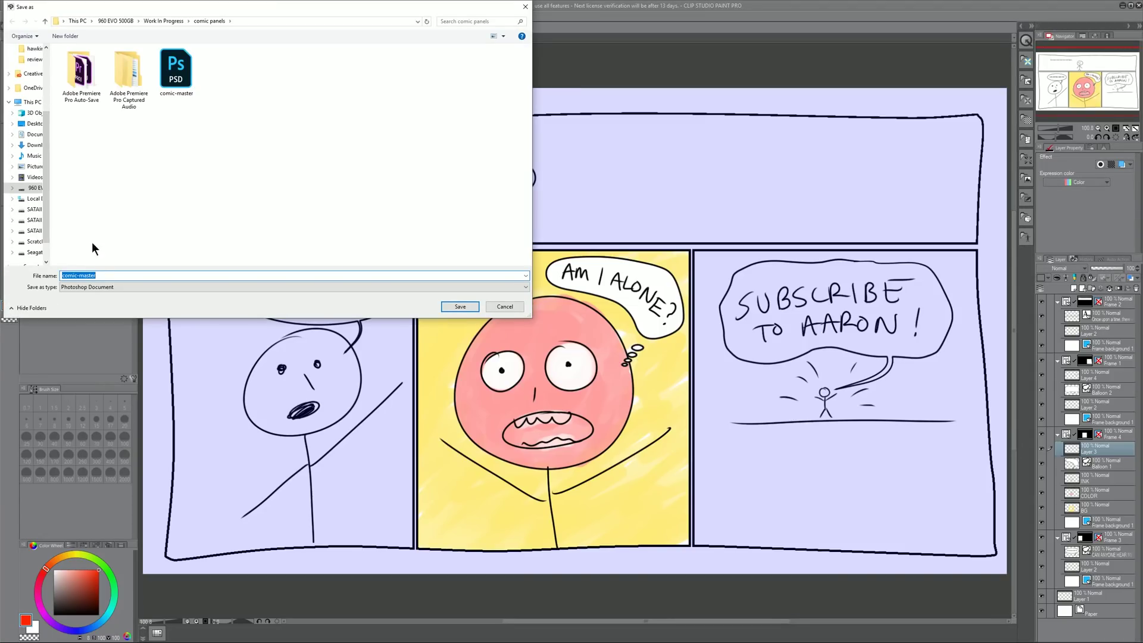
{"action": "left_click", "coordinate": [117, 286]}
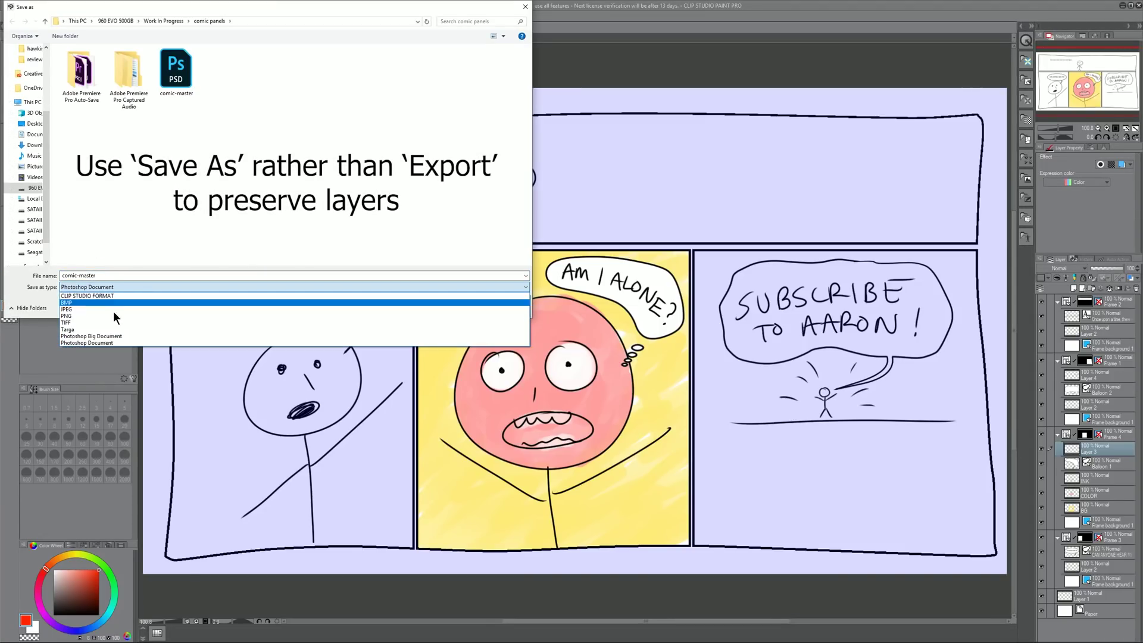
{"action": "left_click", "coordinate": [103, 344]}
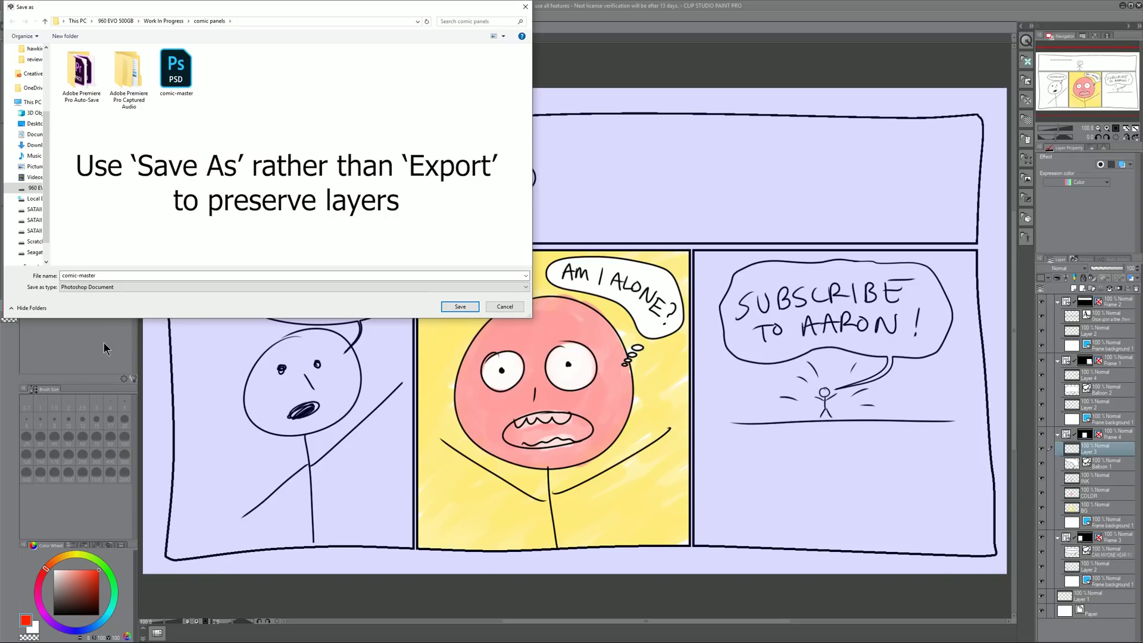
{"action": "left_click", "coordinate": [460, 307]}
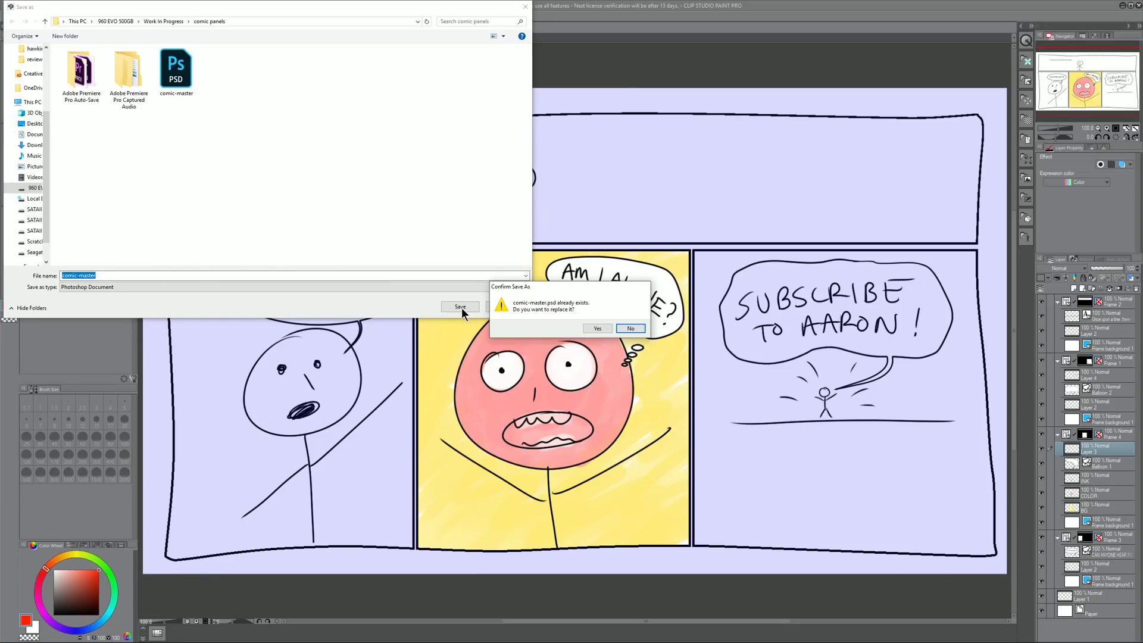
{"action": "left_click", "coordinate": [598, 326]}
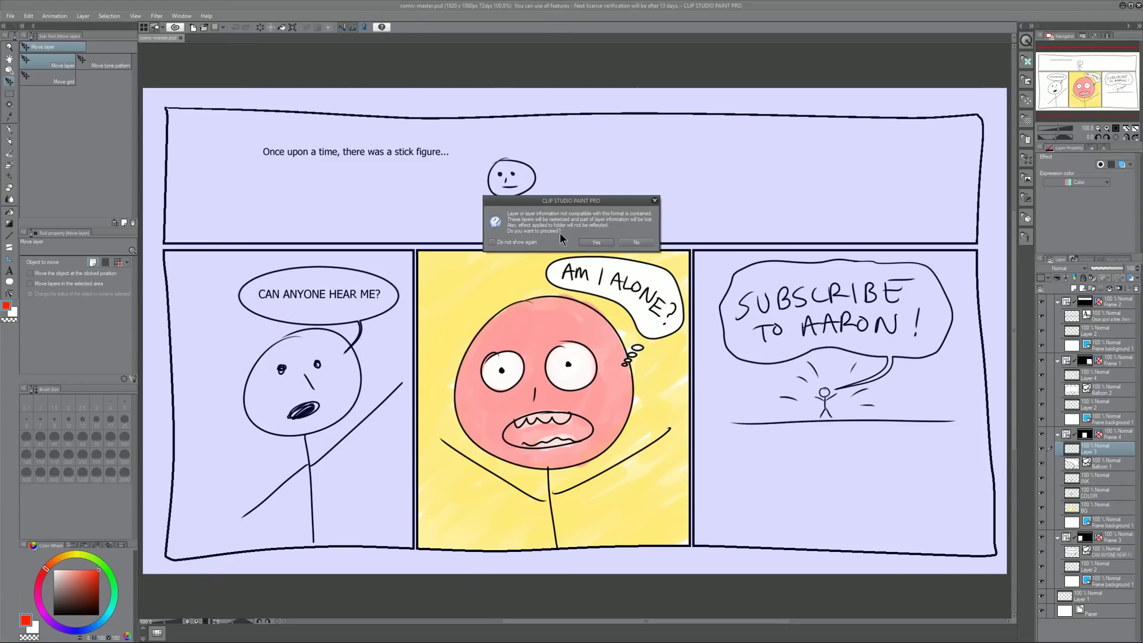